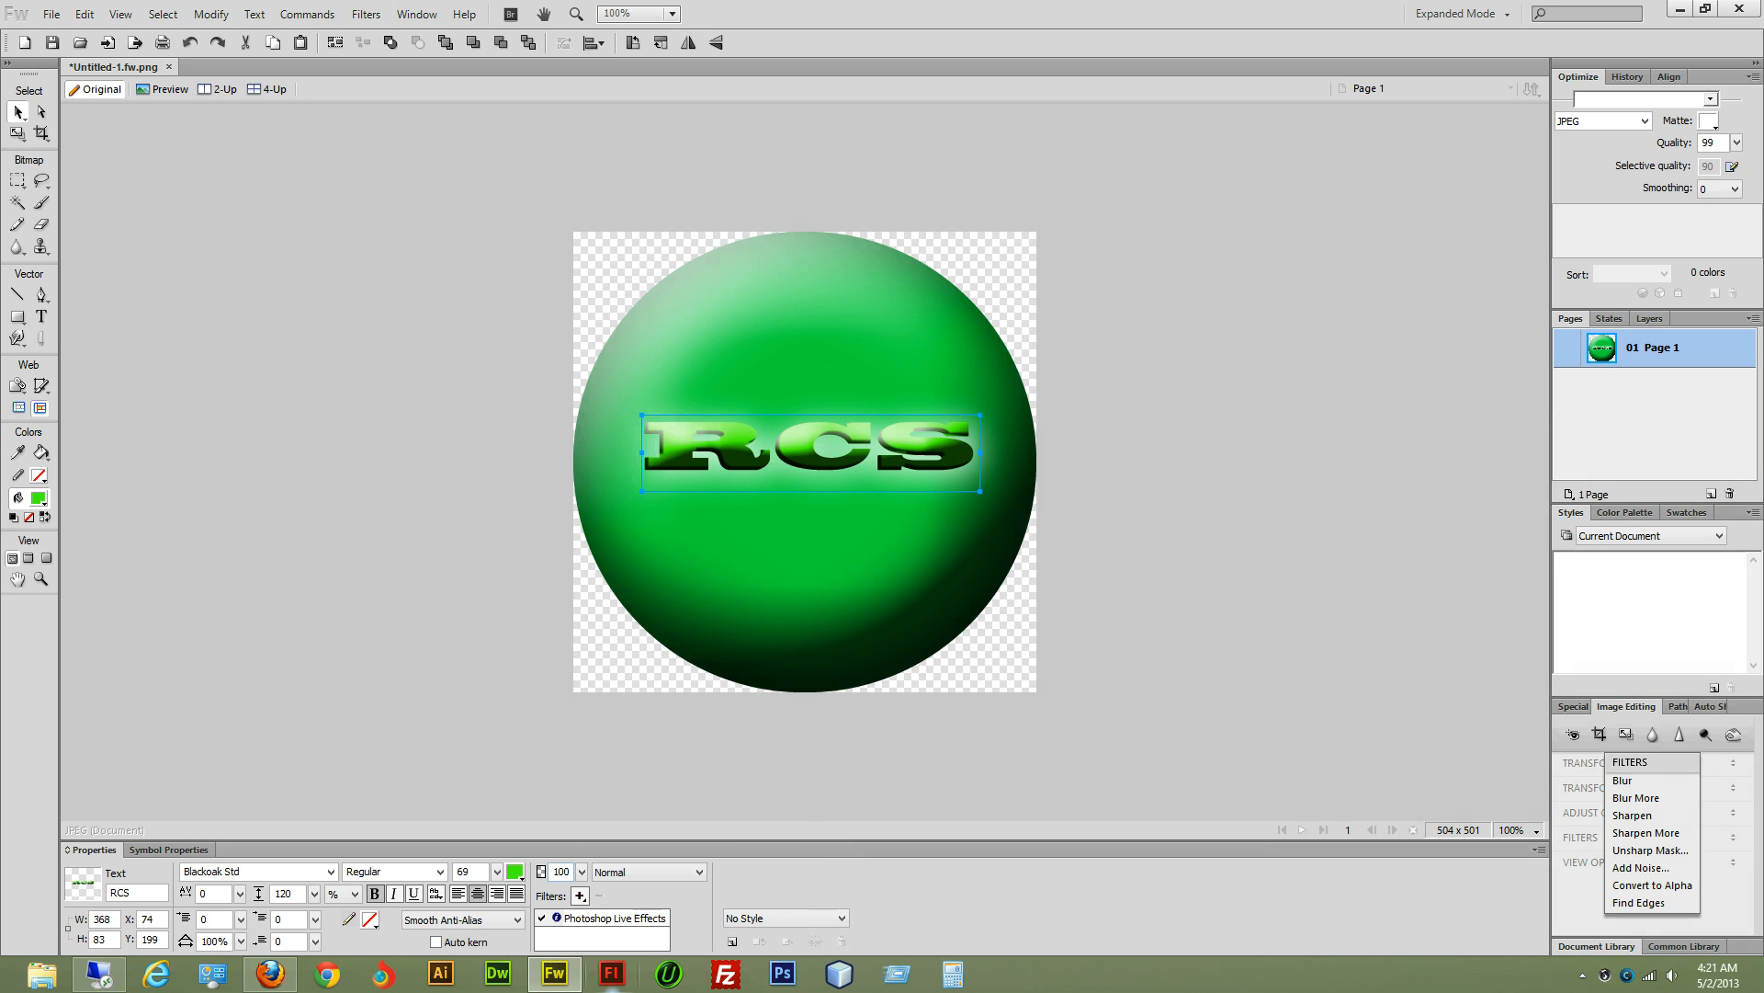
# Step: Open the RCS text's Photoshop Live Effects settings to review the applied effects, and close them unchanged
pyautogui.click(615, 918)
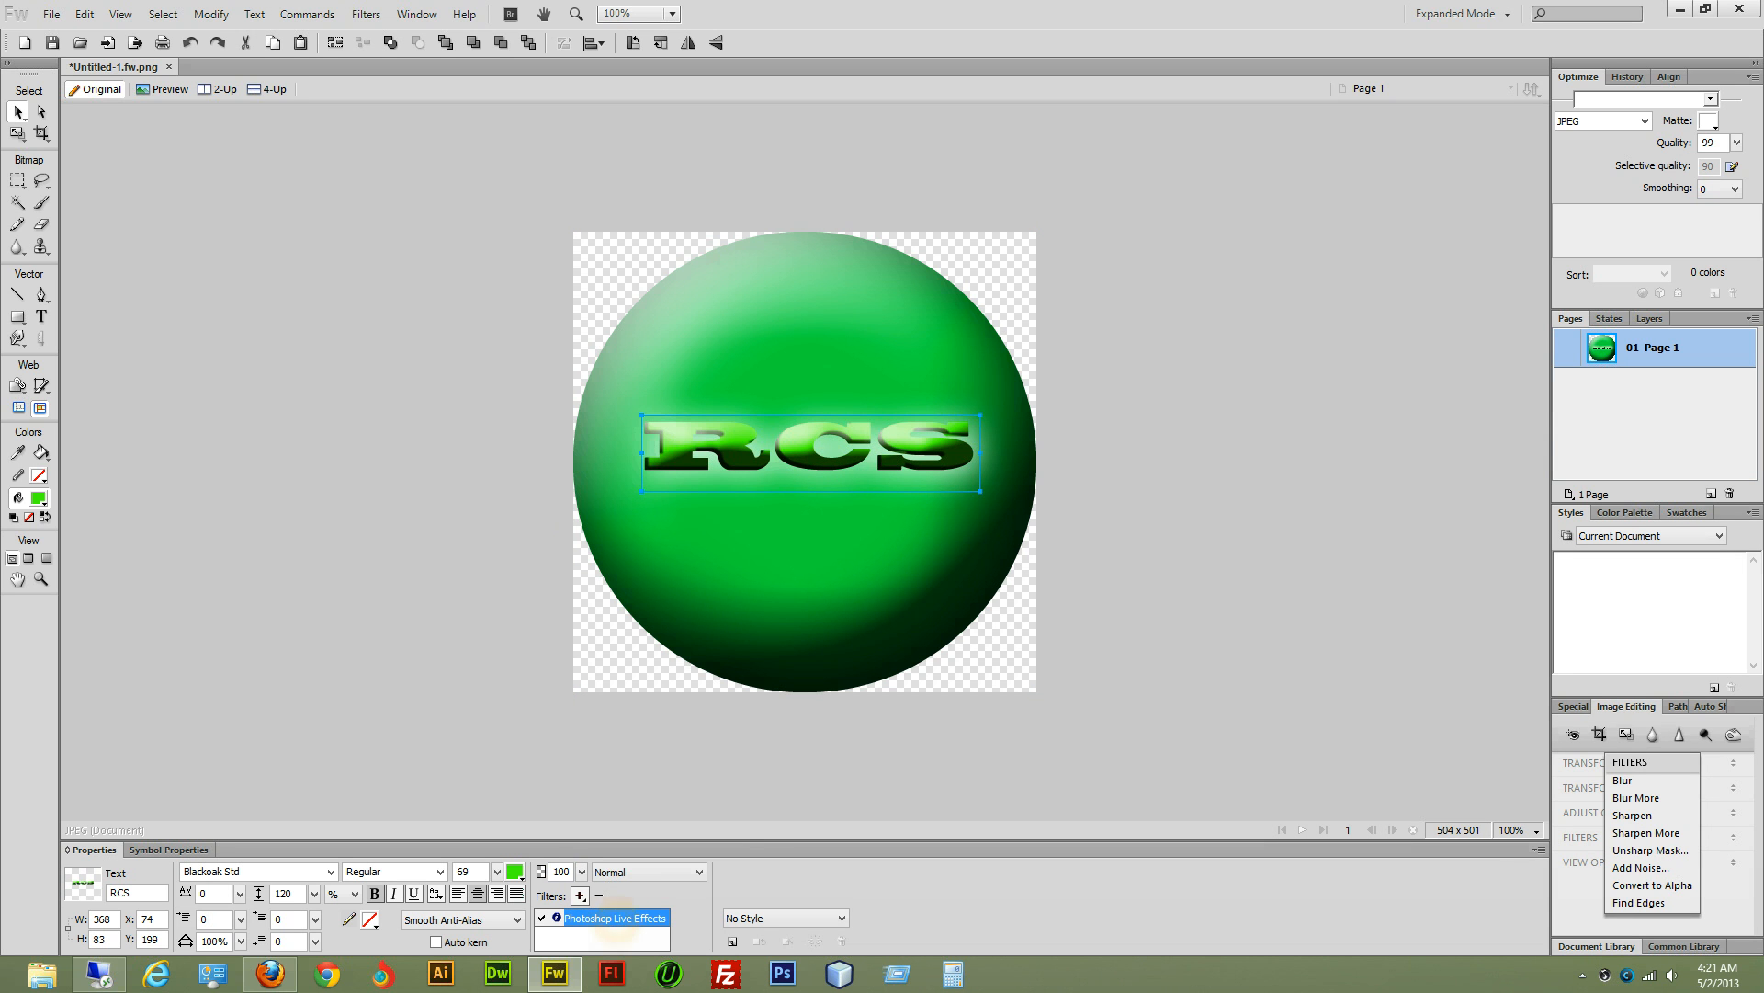
pyautogui.doubleClick(616, 918)
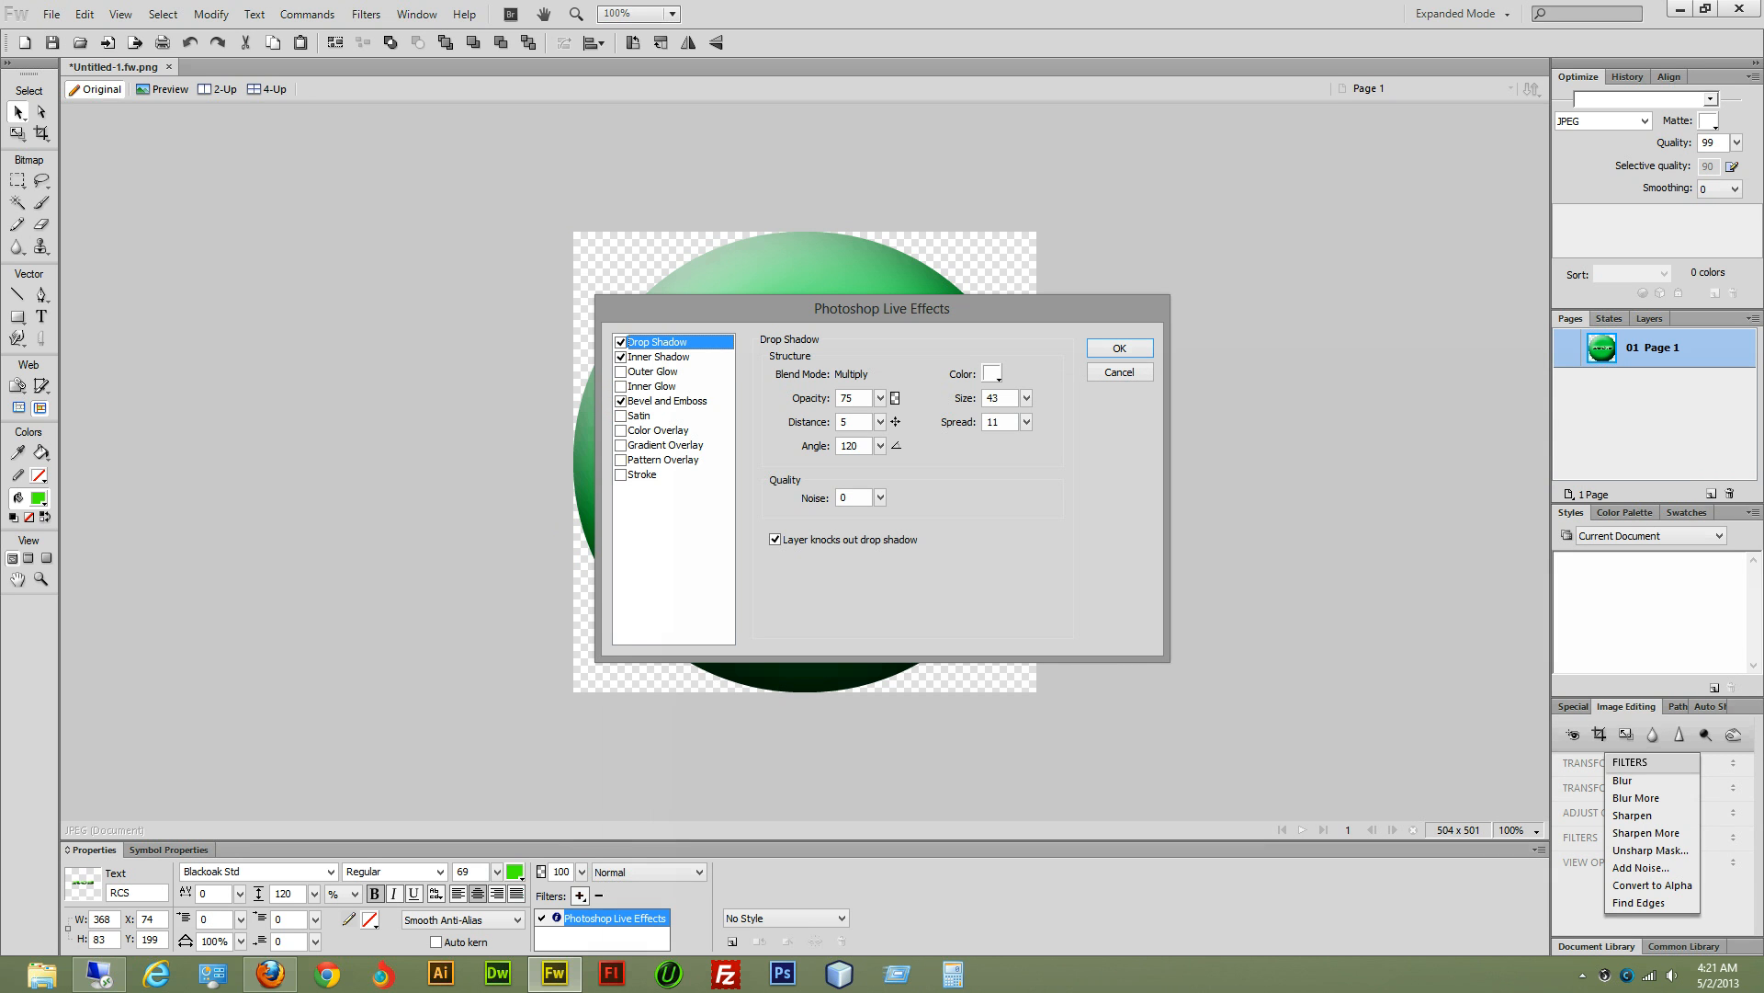
pyautogui.click(1131, 348)
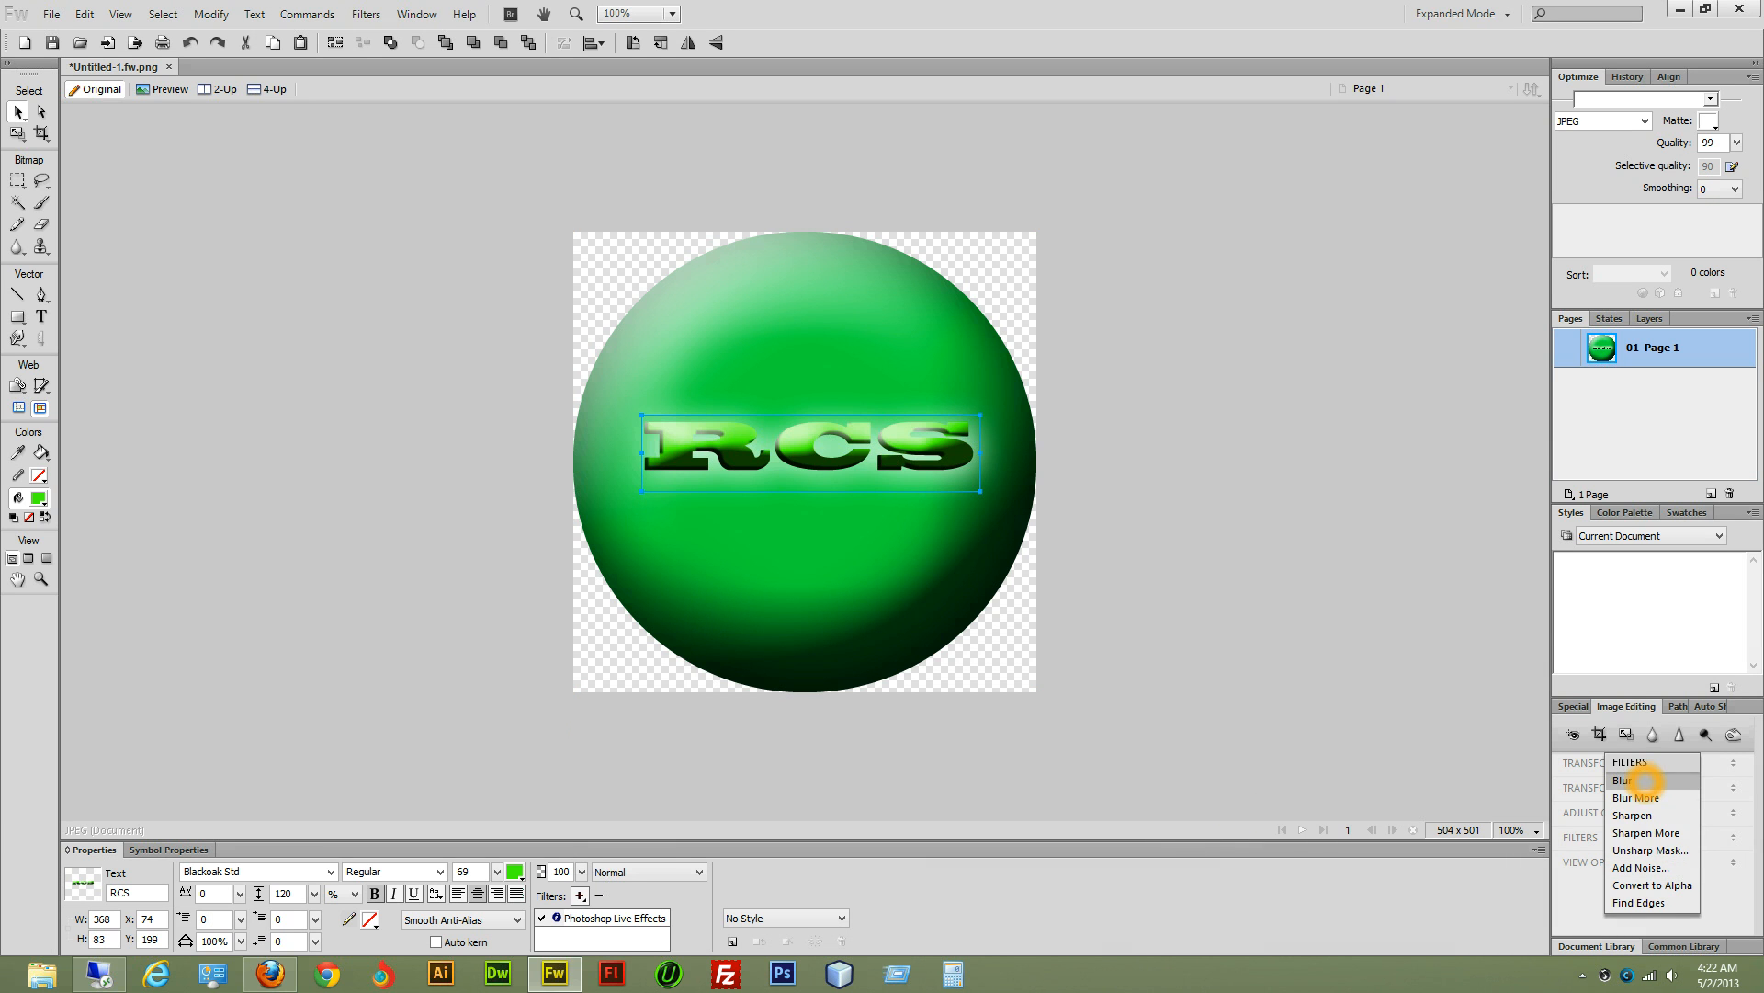
pyautogui.click(1645, 781)
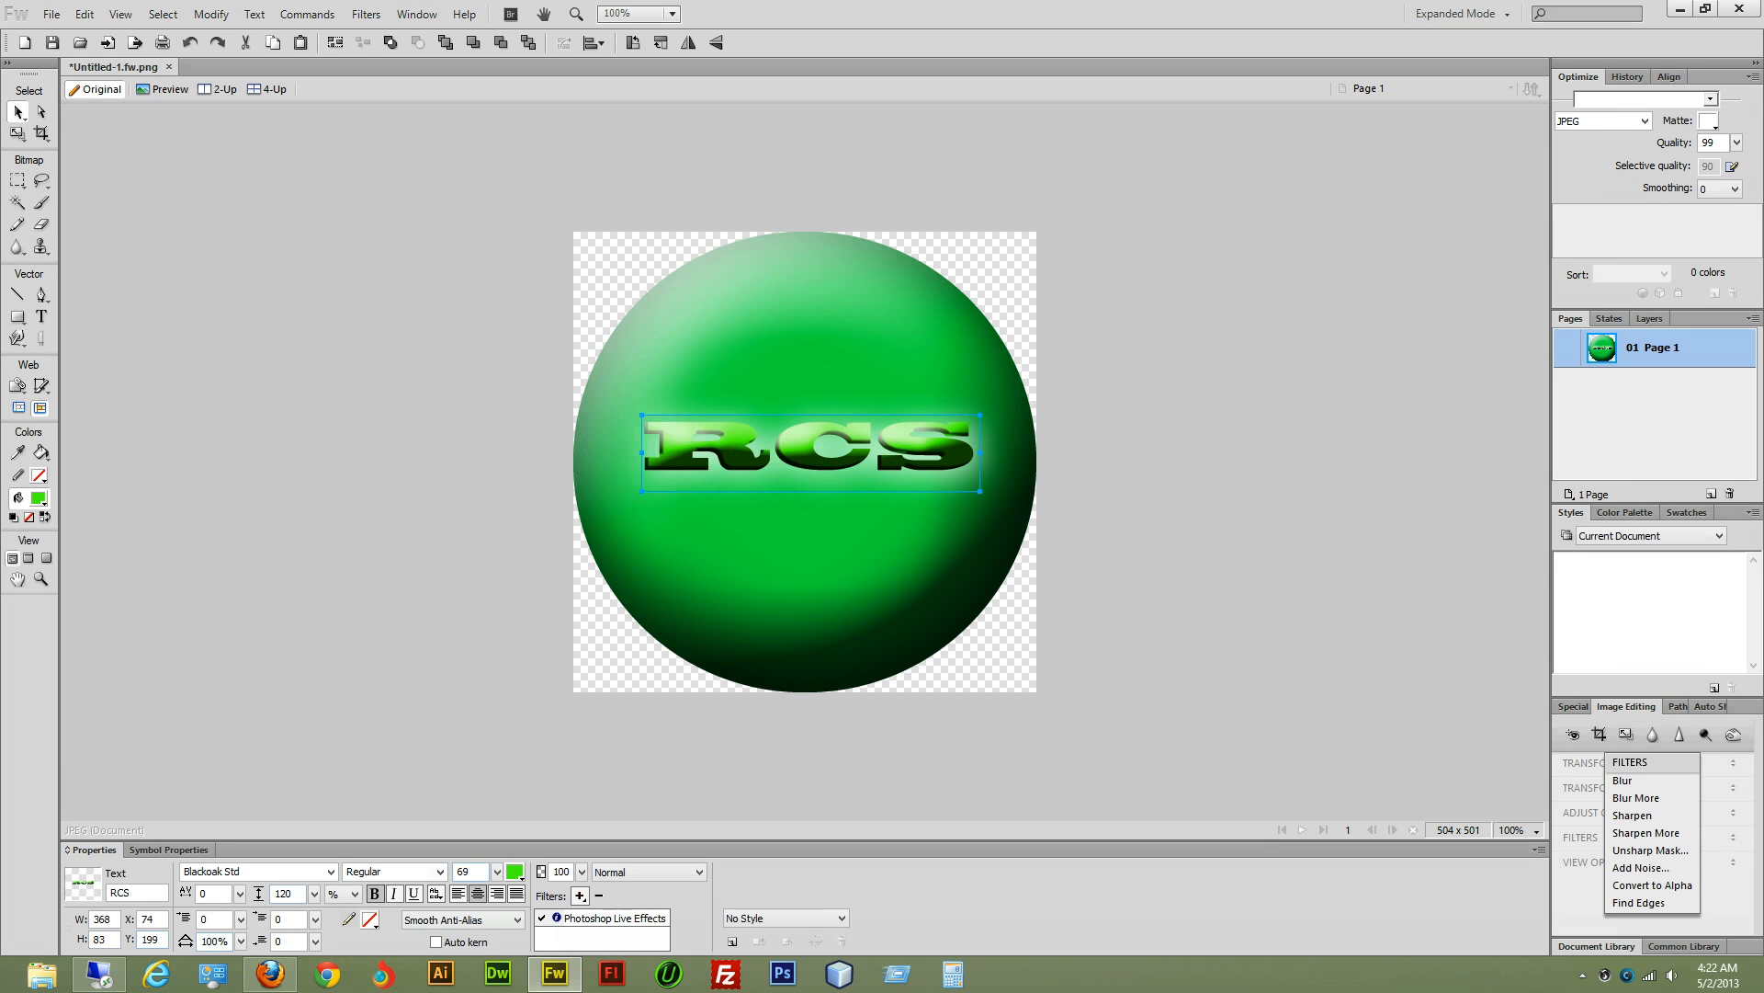
# Step: Stretch the RCS text across the circle by setting its leading to 165% and horizontal scale to 128%
pyautogui.click(776, 476)
pyautogui.moveTo(315, 892); pyautogui.dragTo(318, 825)
pyautogui.click(241, 941)
pyautogui.click(292, 940)
pyautogui.moveTo(241, 942); pyautogui.dragTo(255, 894)
pyautogui.click(241, 940)
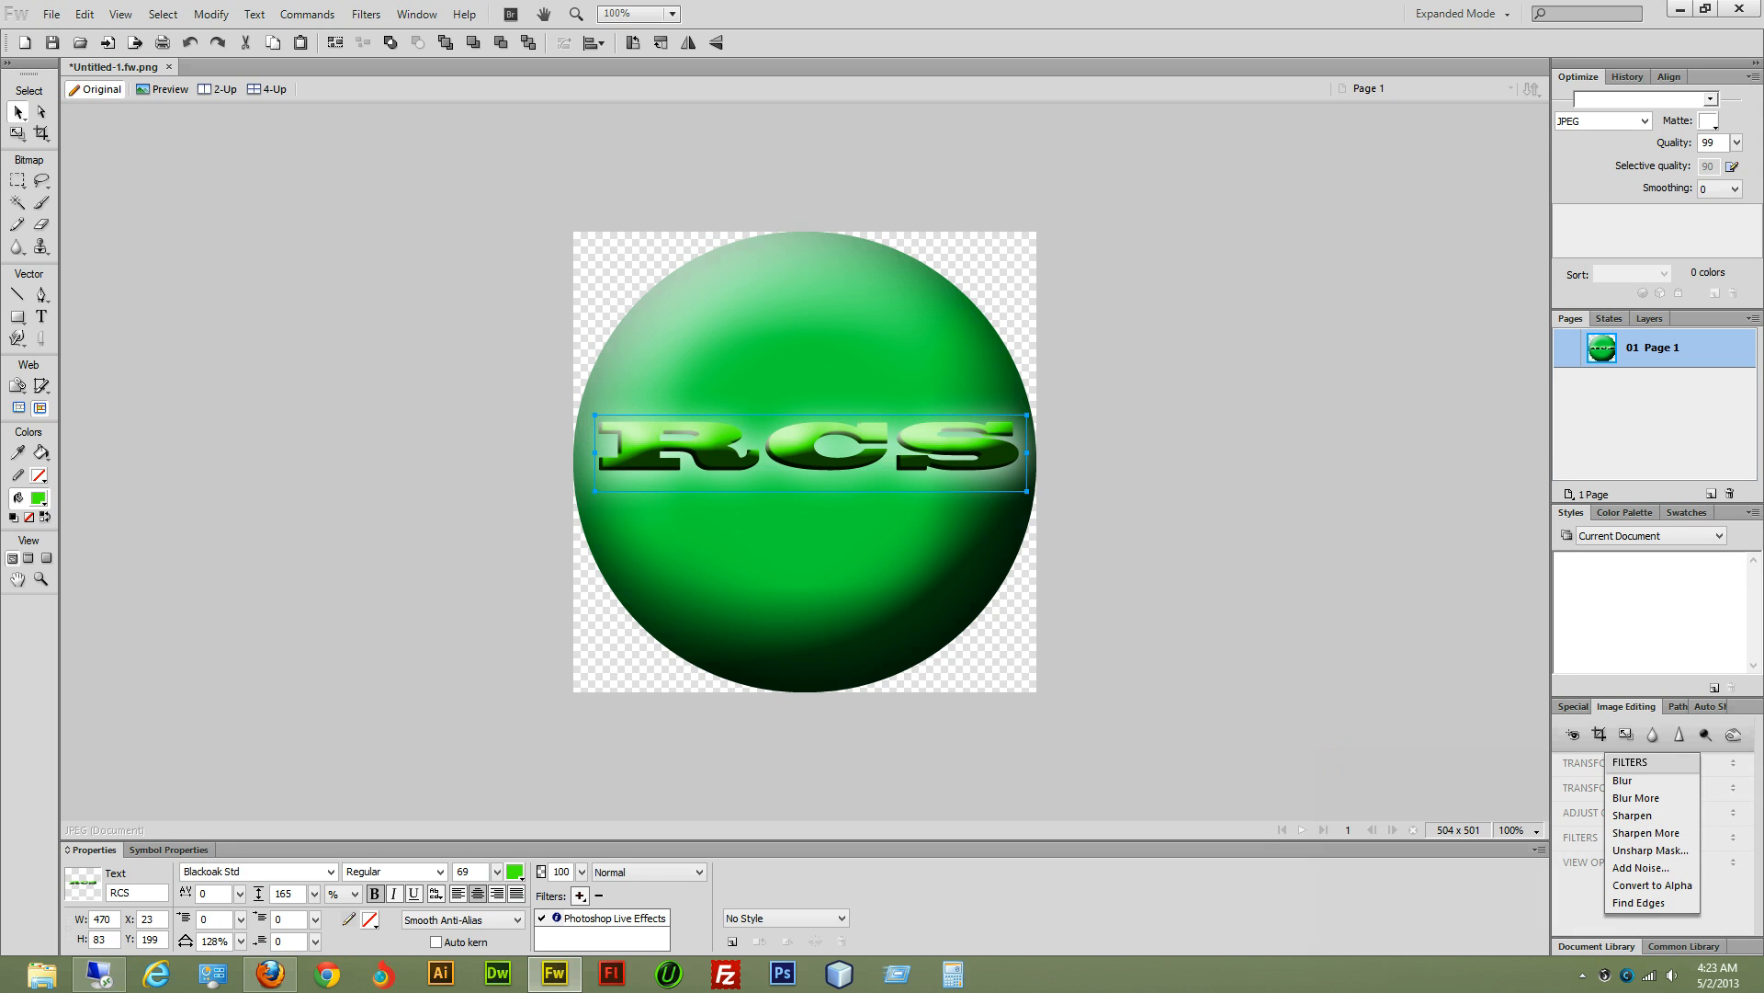
# Step: Apply the Sharpen filter to the RCS text, converting it to a bitmap
pyautogui.click(1337, 770)
pyautogui.click(738, 452)
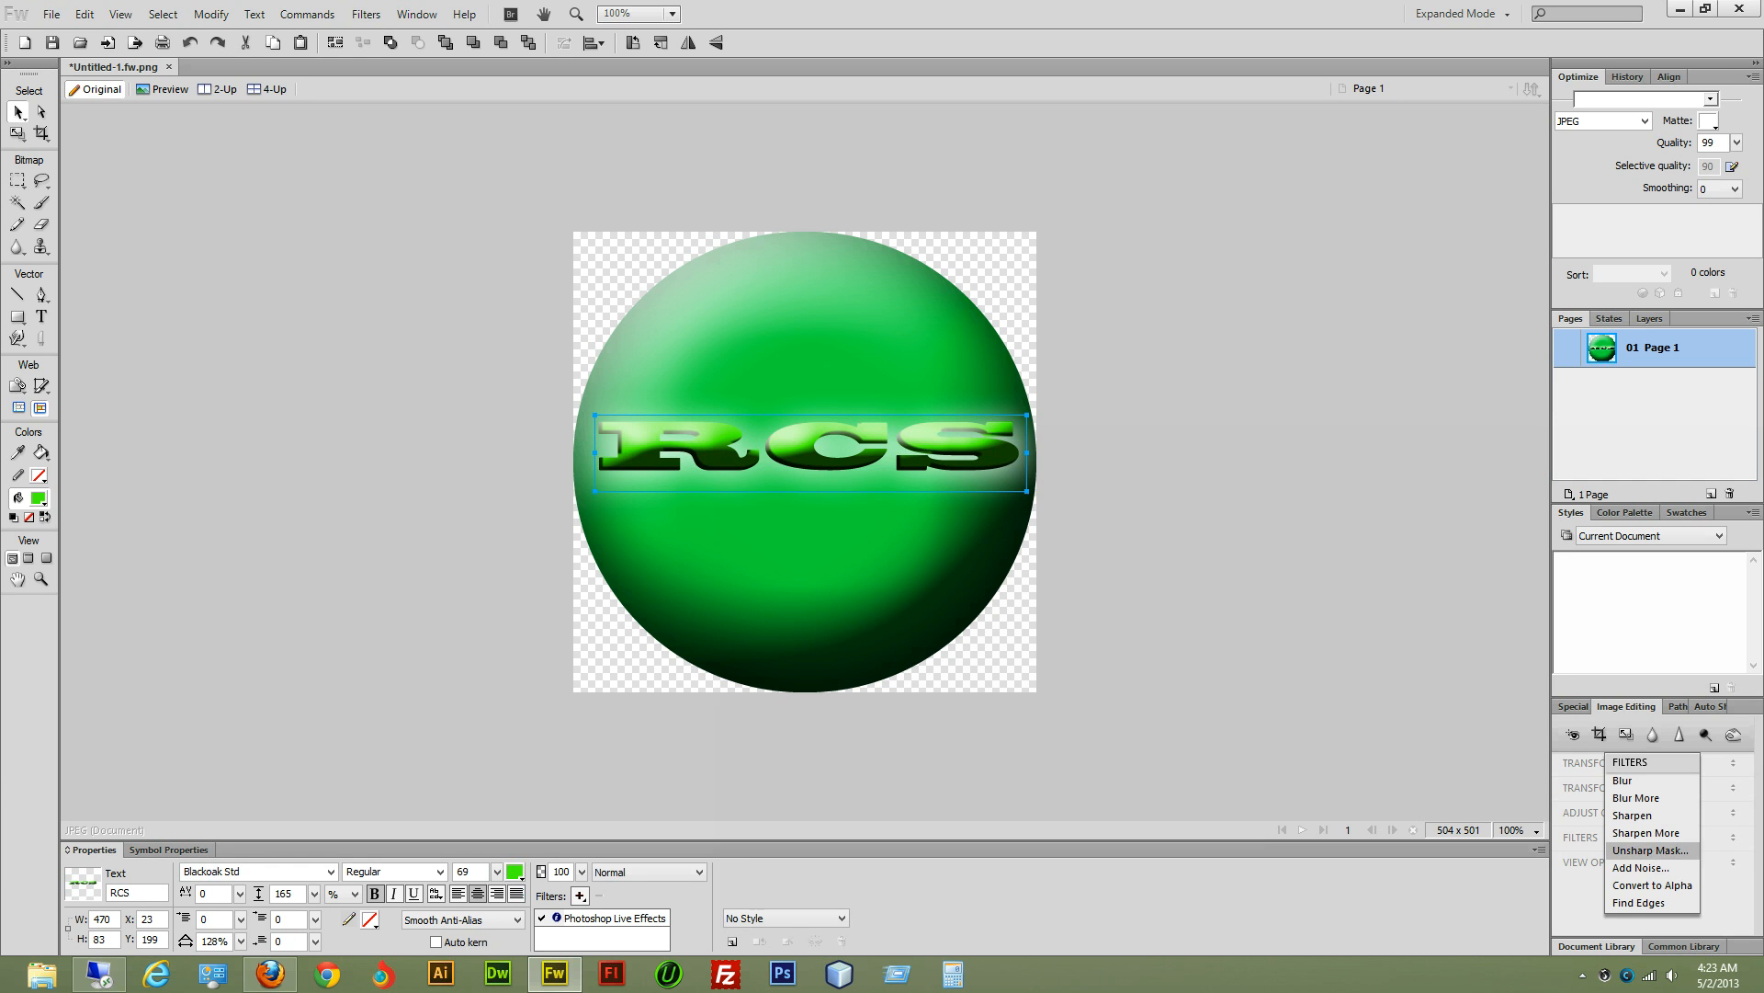
pyautogui.click(1634, 815)
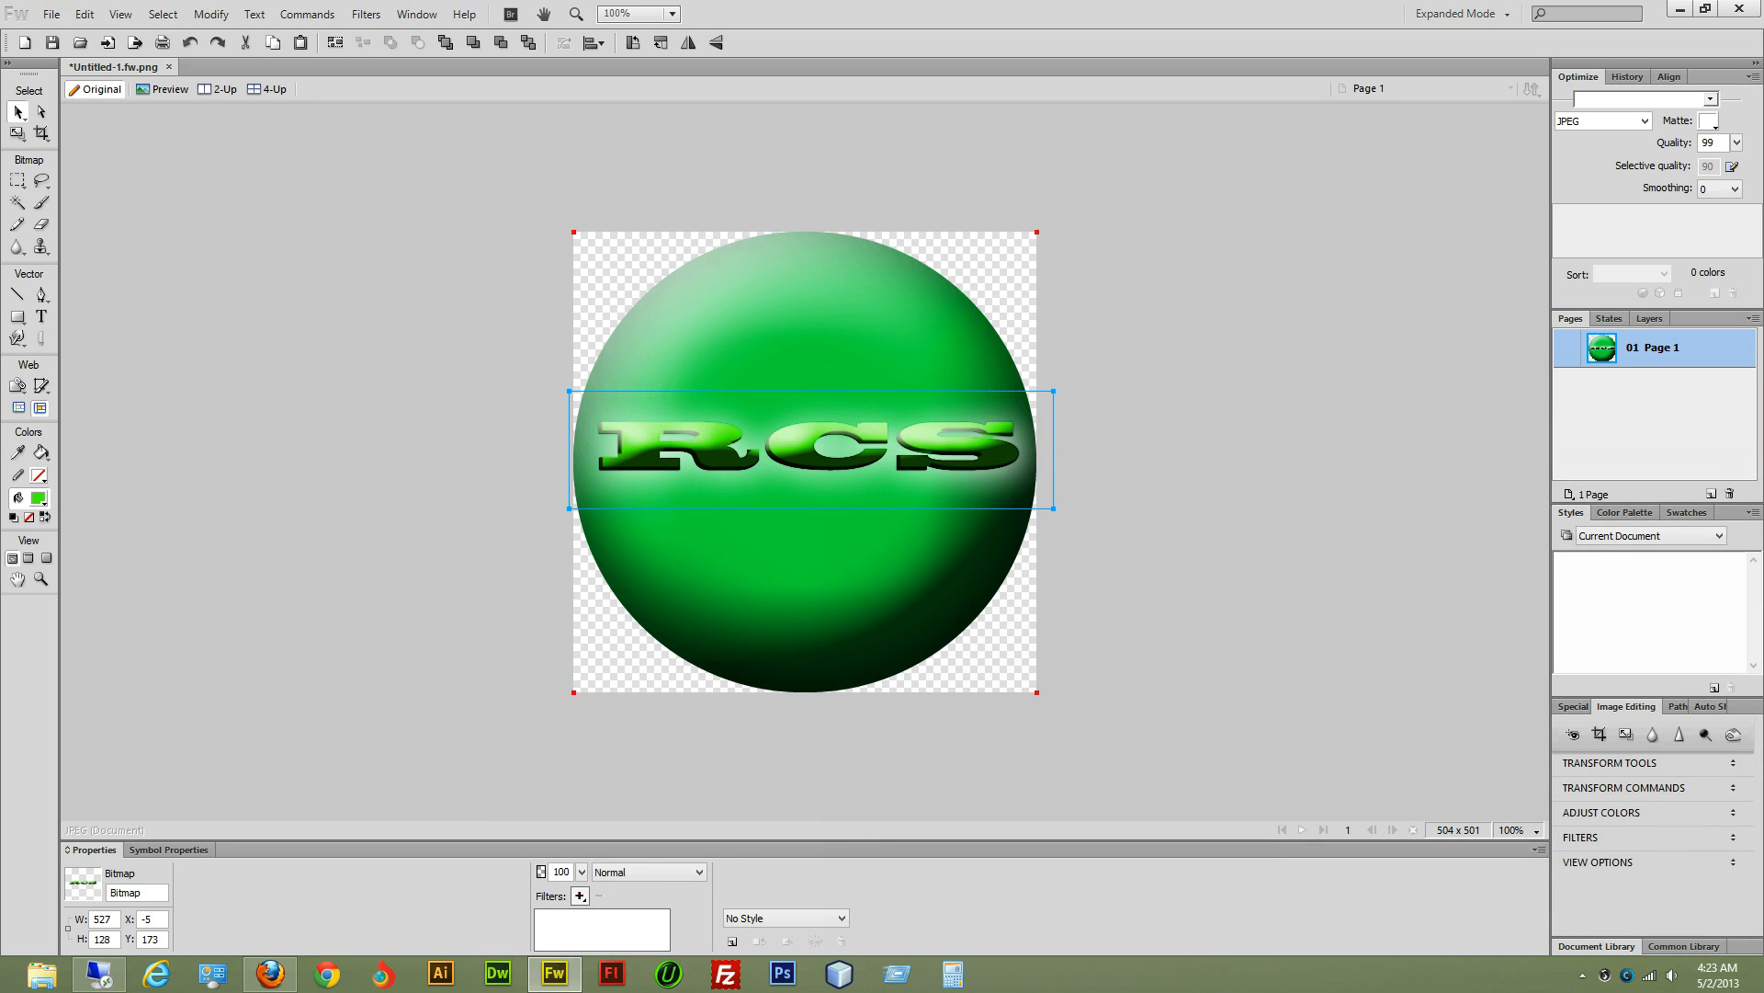
# Step: Apply a sharpening filter to the green circle behind the text, converting it to a bitmap
pyautogui.click(811, 582)
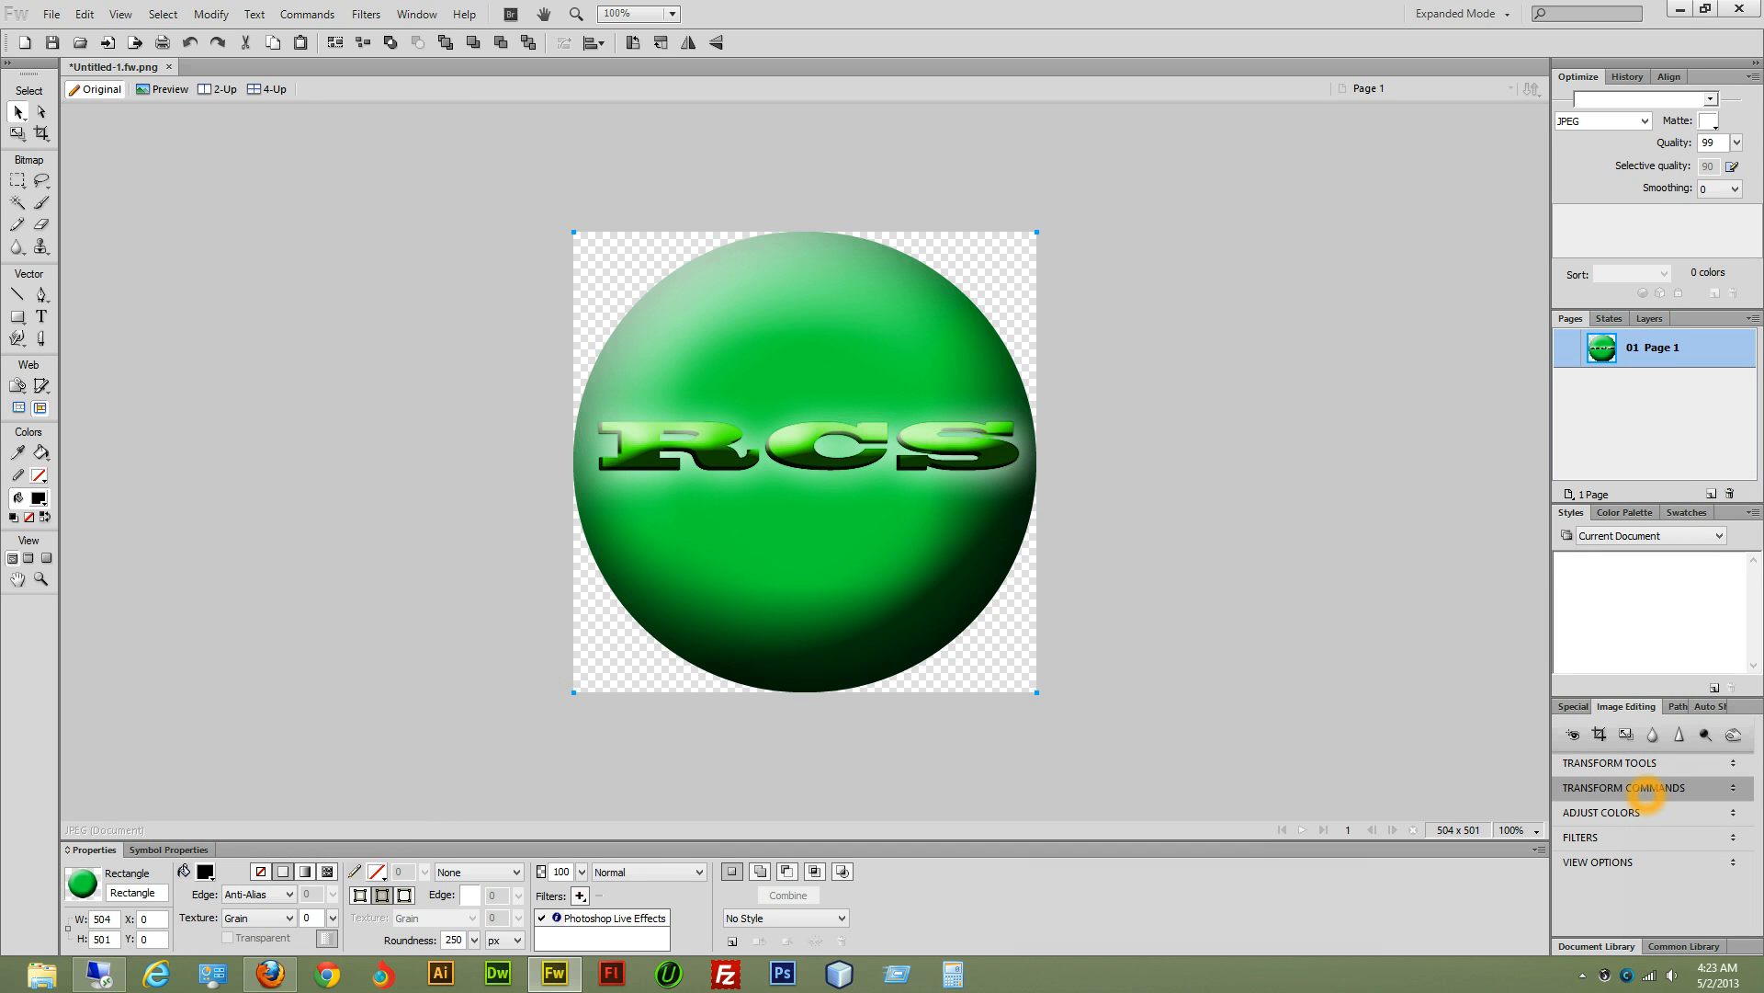
pyautogui.click(1632, 837)
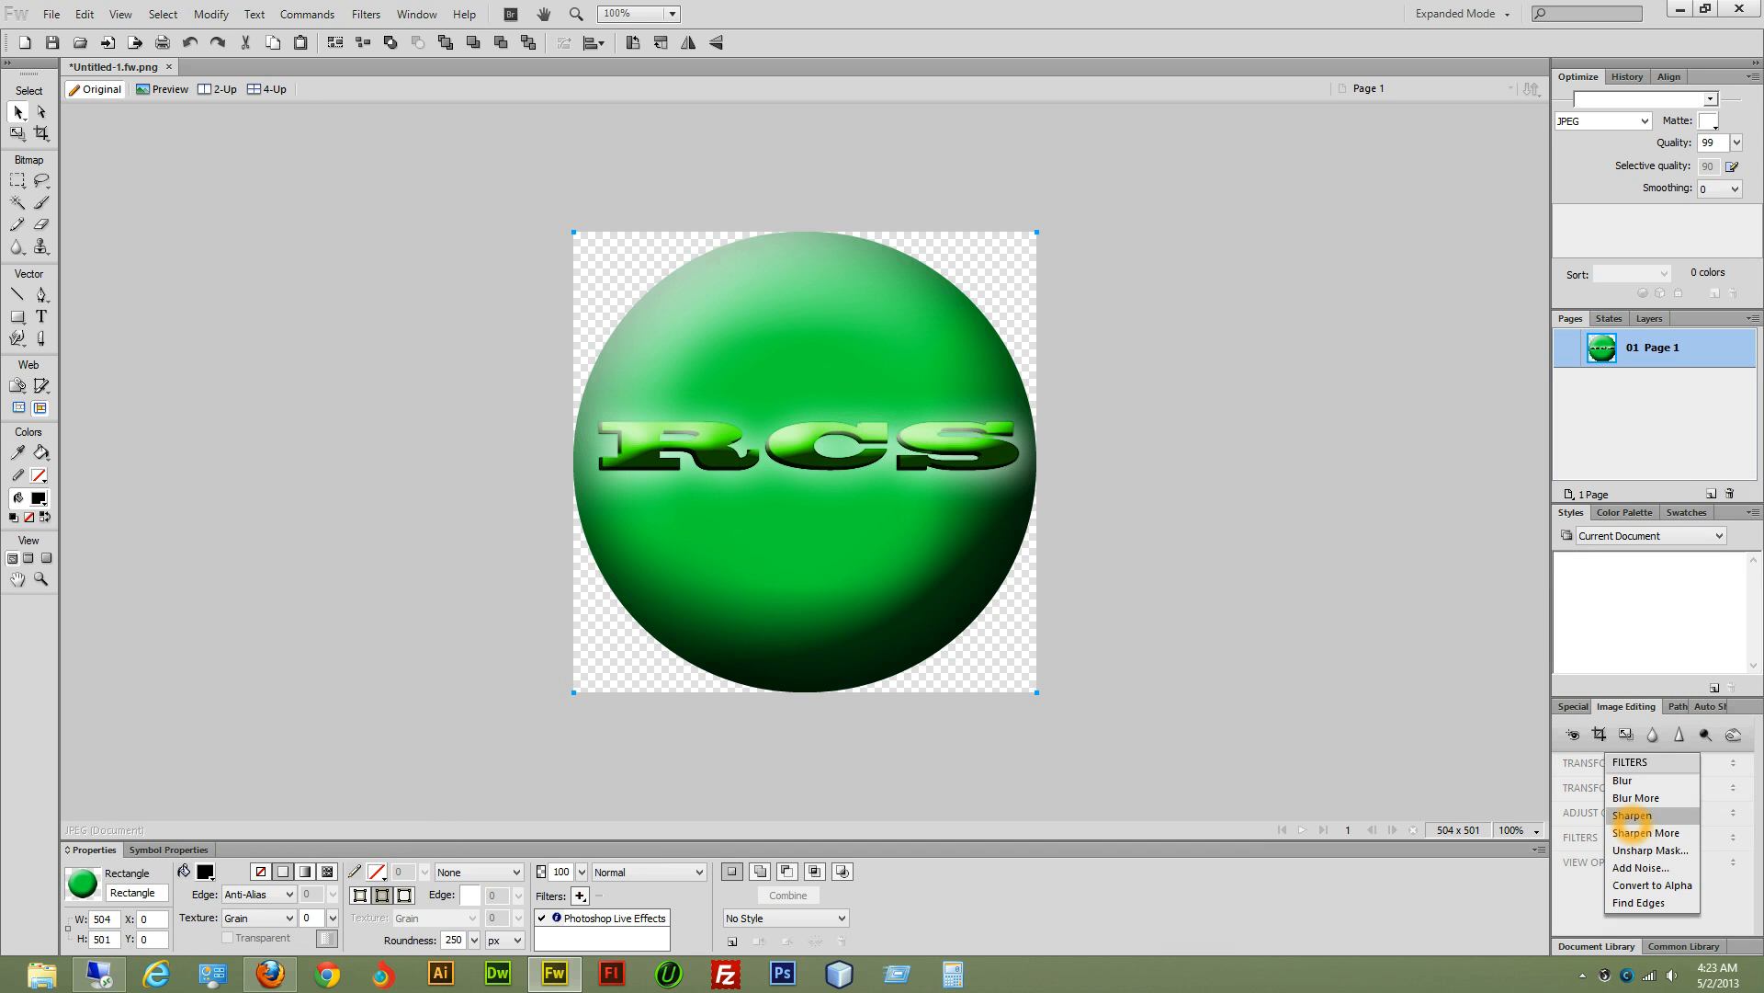
pyautogui.click(1632, 833)
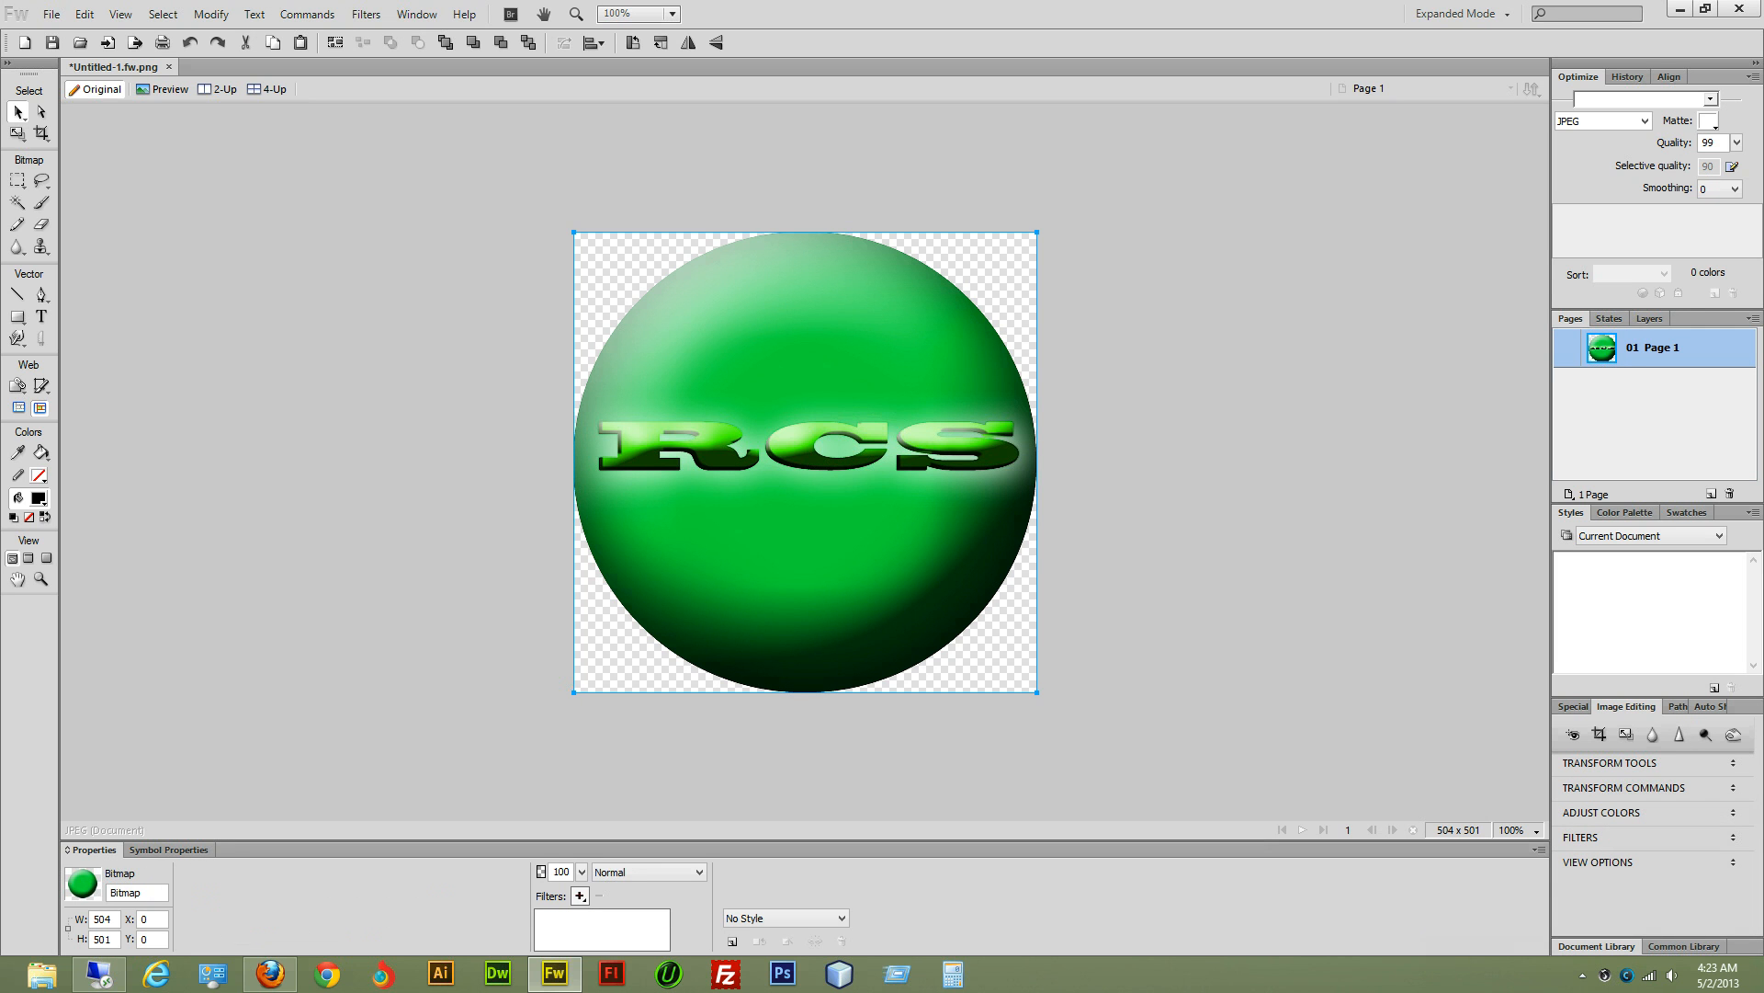
# Step: Recolor the circle with Hue/Saturation, using hue 103, saturation -72 and lightness -39
pyautogui.click(1623, 813)
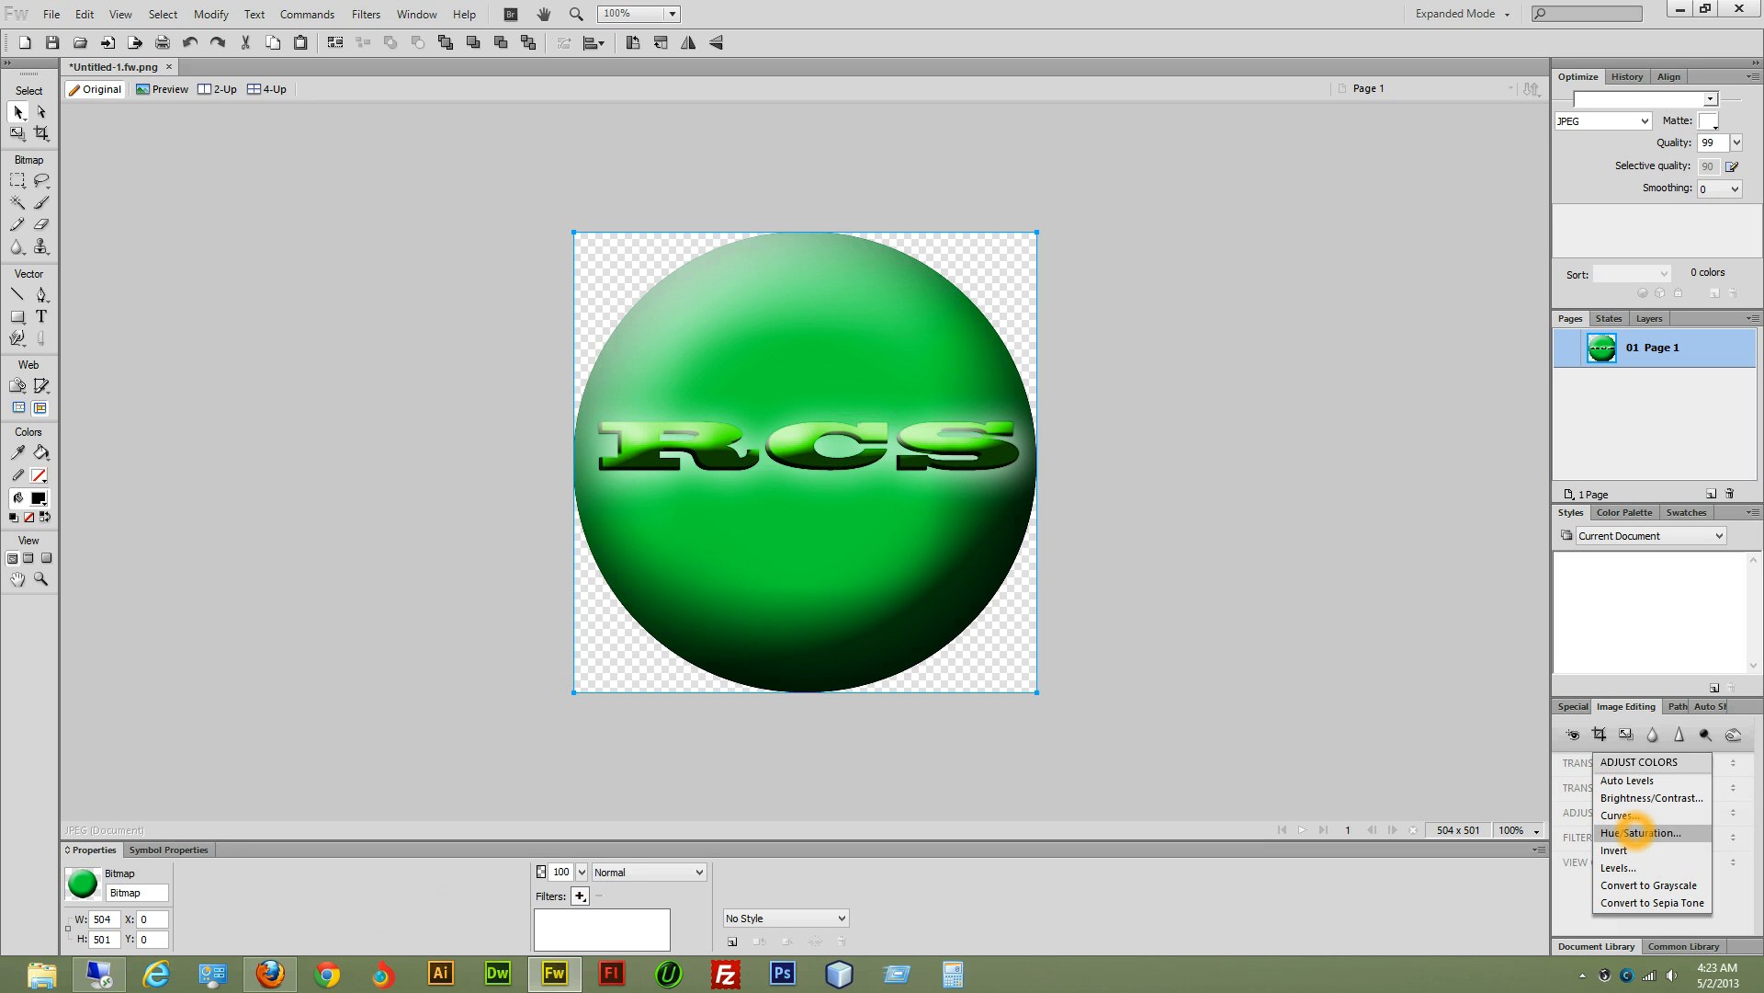
pyautogui.click(1636, 831)
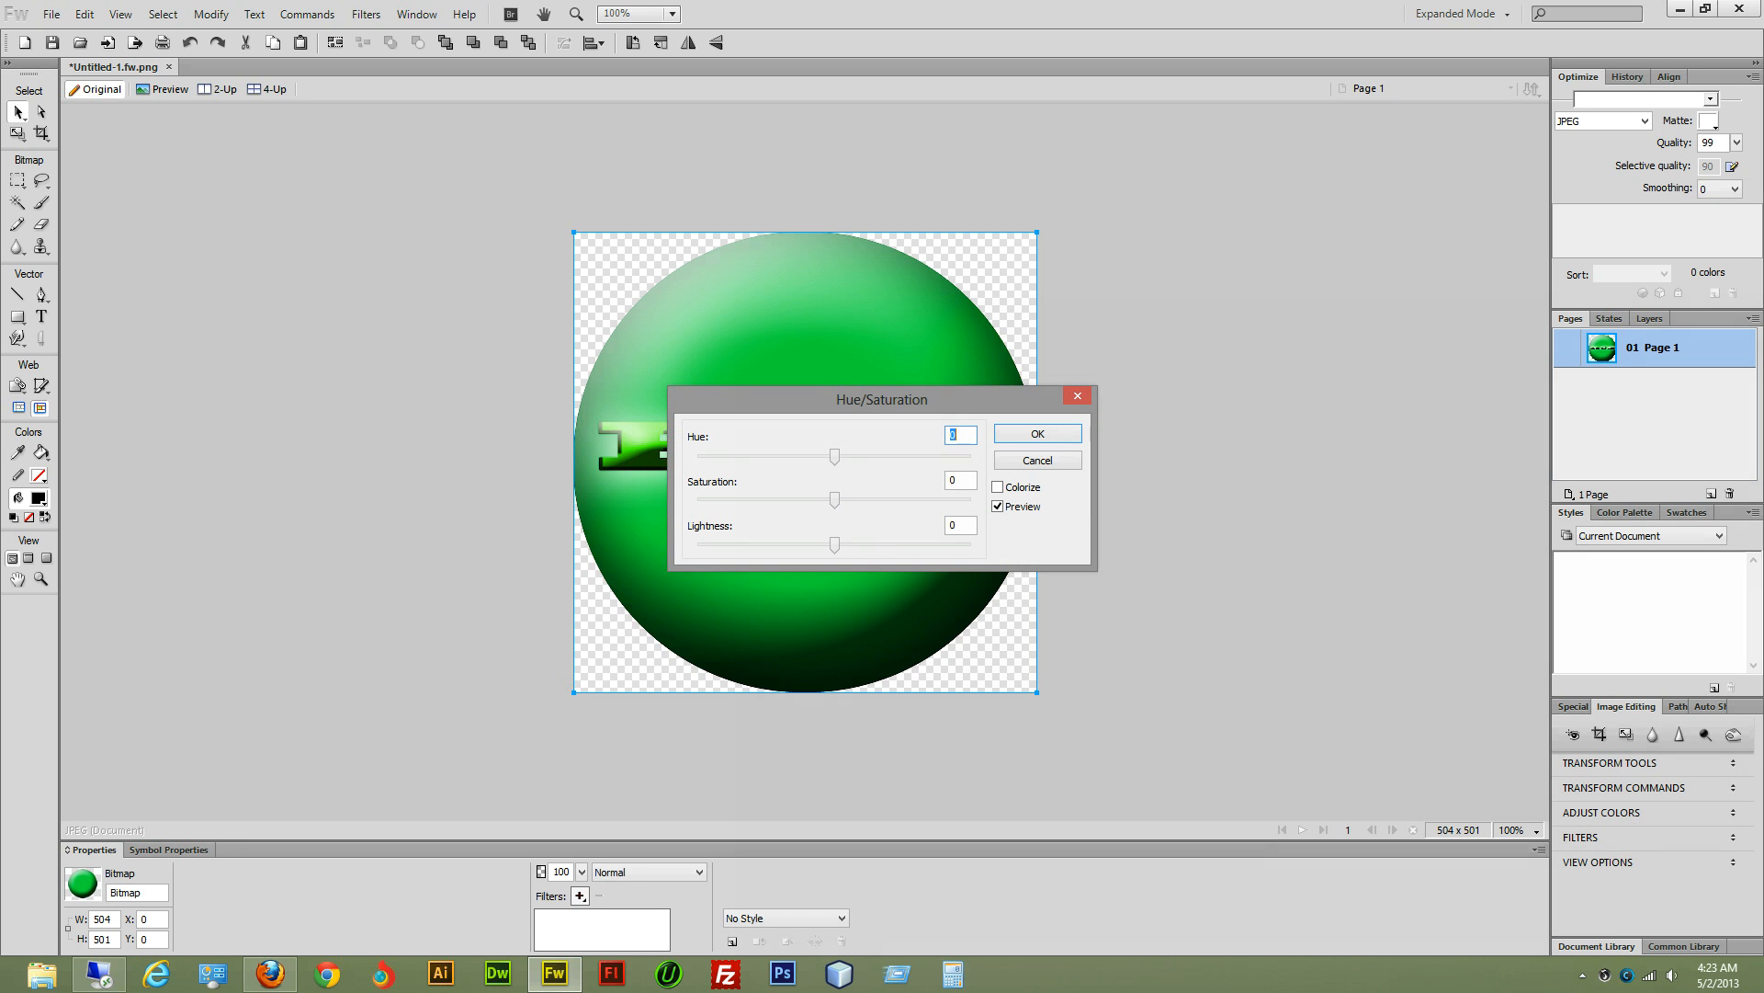
pyautogui.write('103')
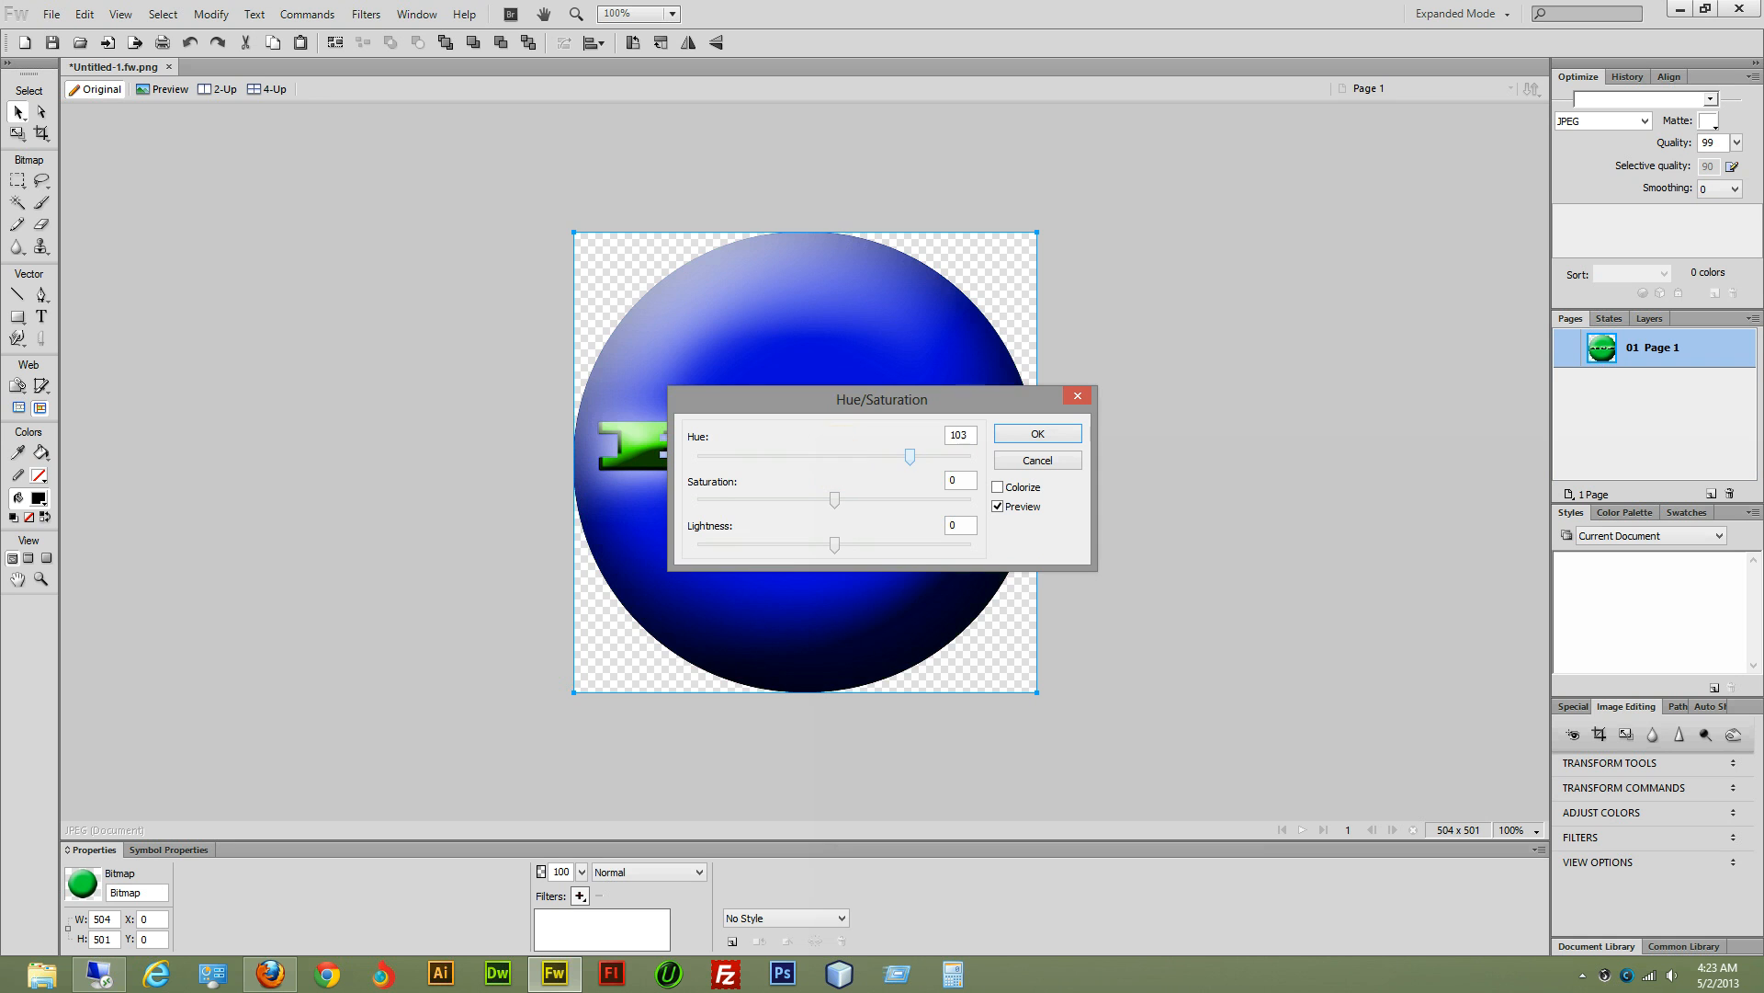
pyautogui.moveTo(934, 398); pyautogui.dragTo(392, 677)
pyautogui.click(290, 774)
pyautogui.moveTo(290, 773); pyautogui.dragTo(193, 778)
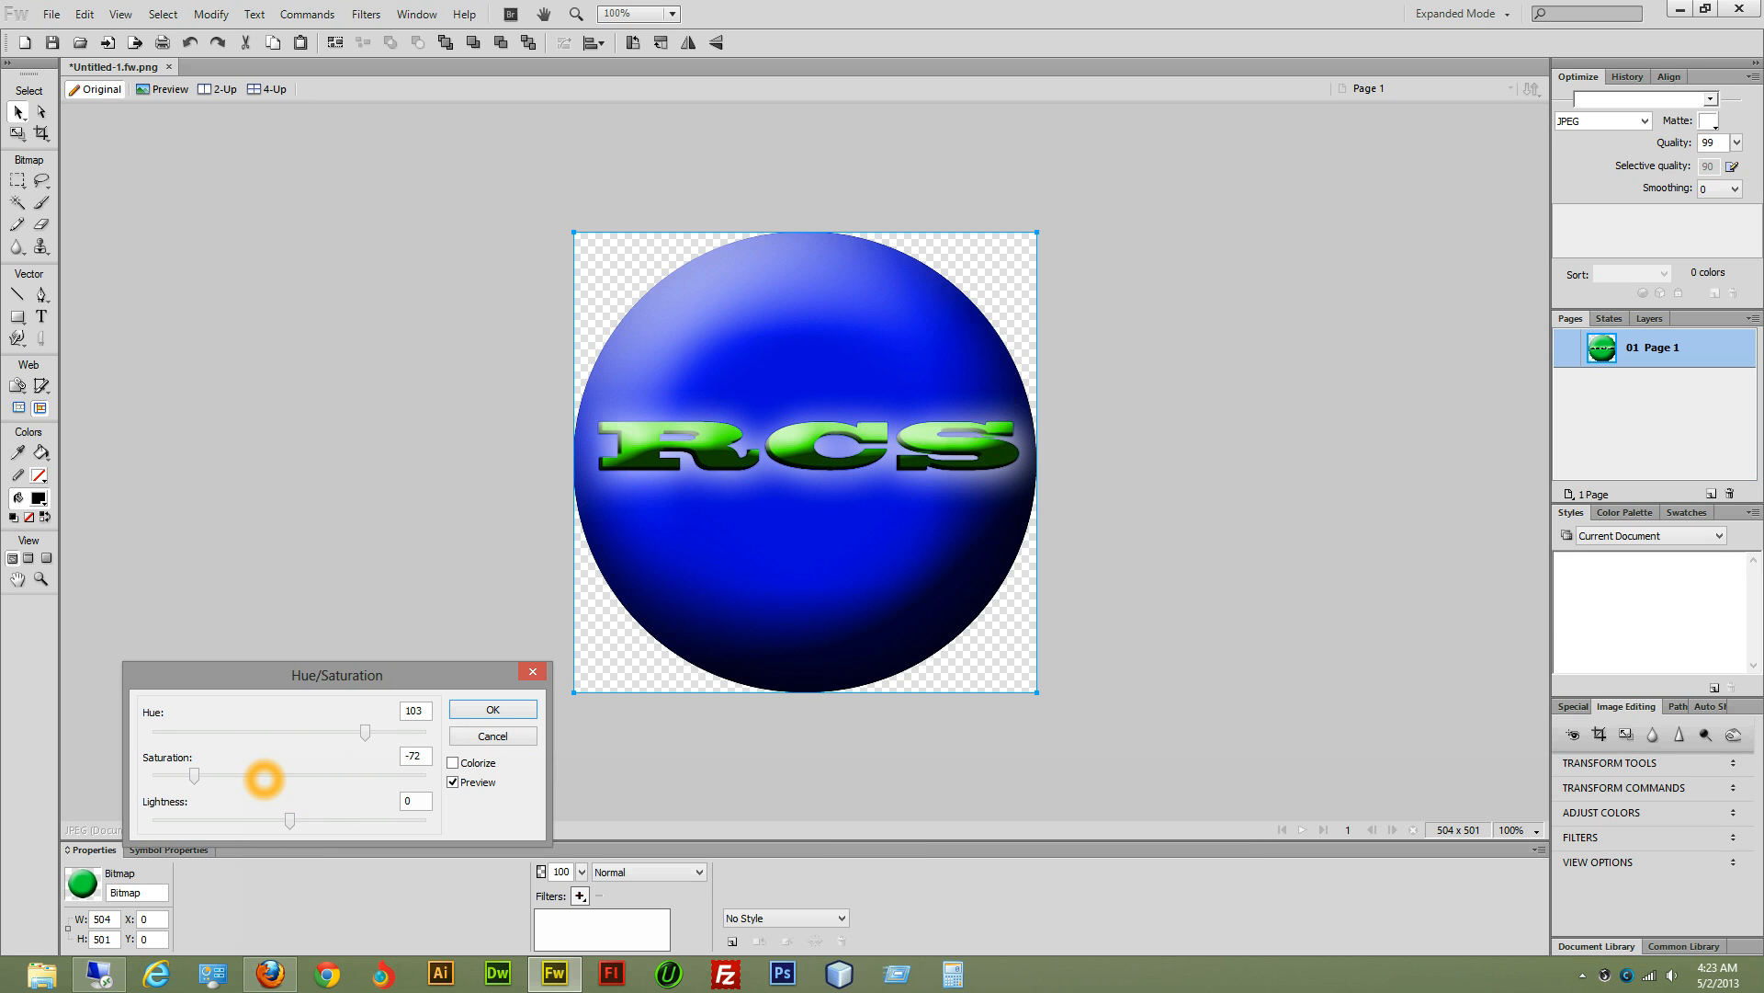
pyautogui.moveTo(289, 819); pyautogui.dragTo(238, 819)
pyautogui.click(195, 774)
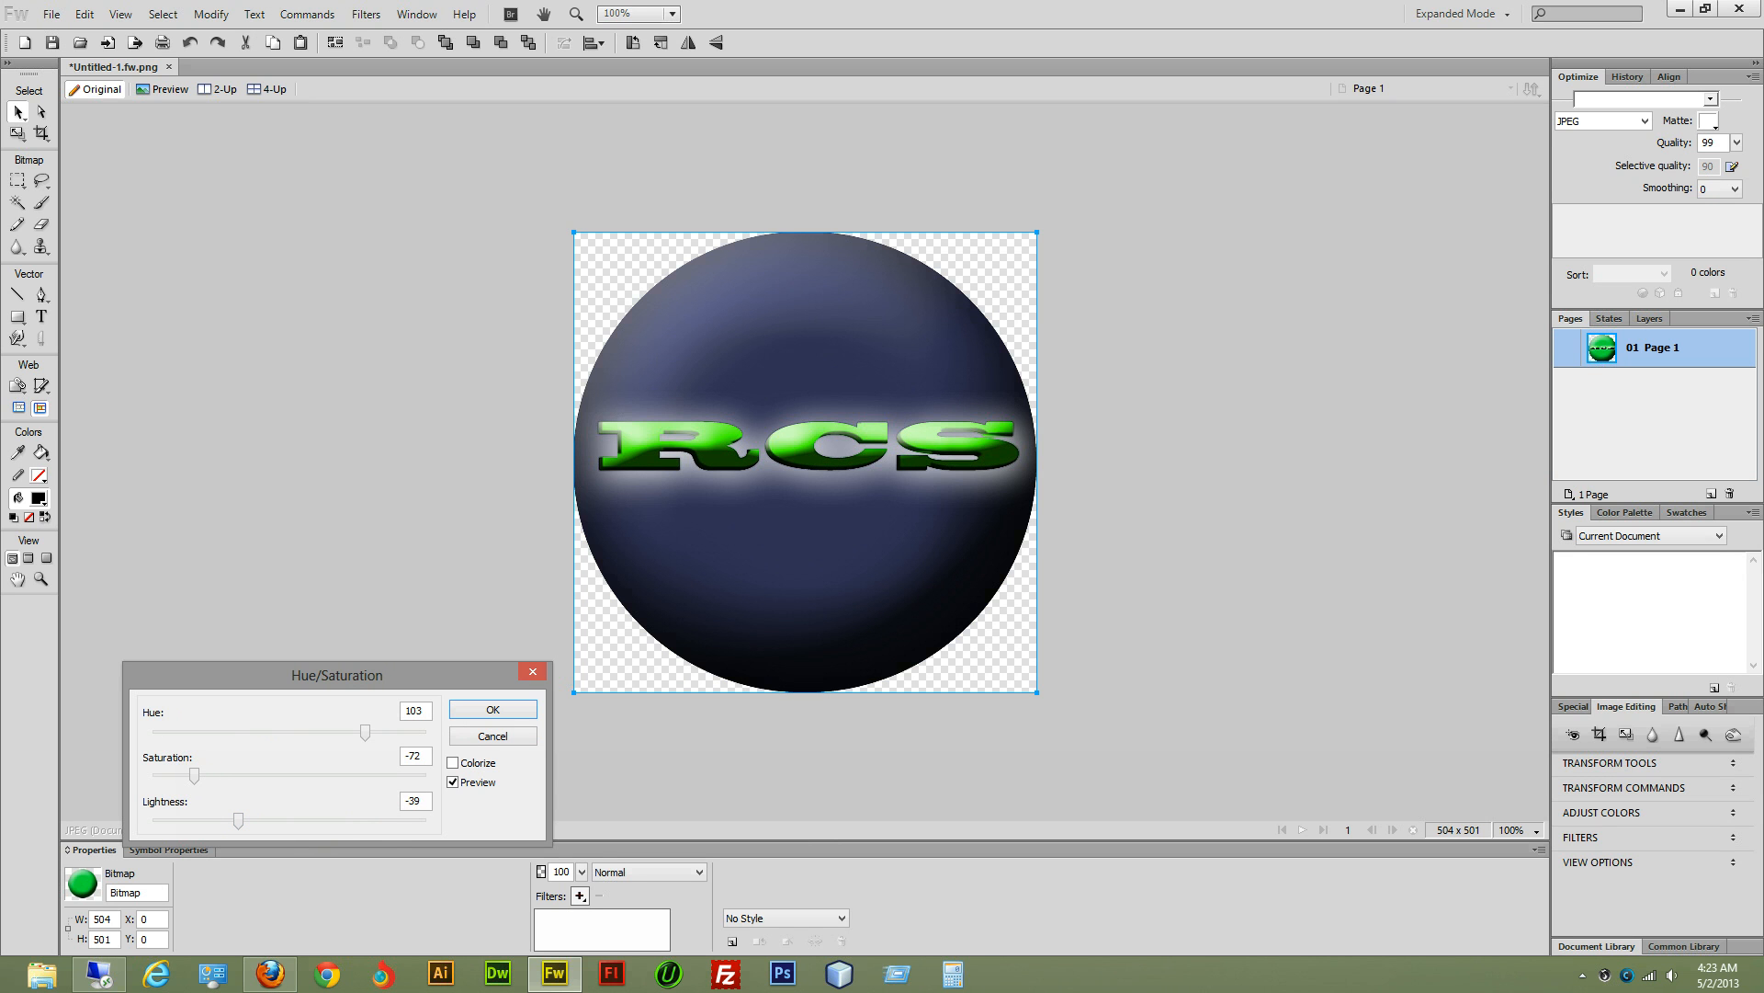
pyautogui.click(496, 710)
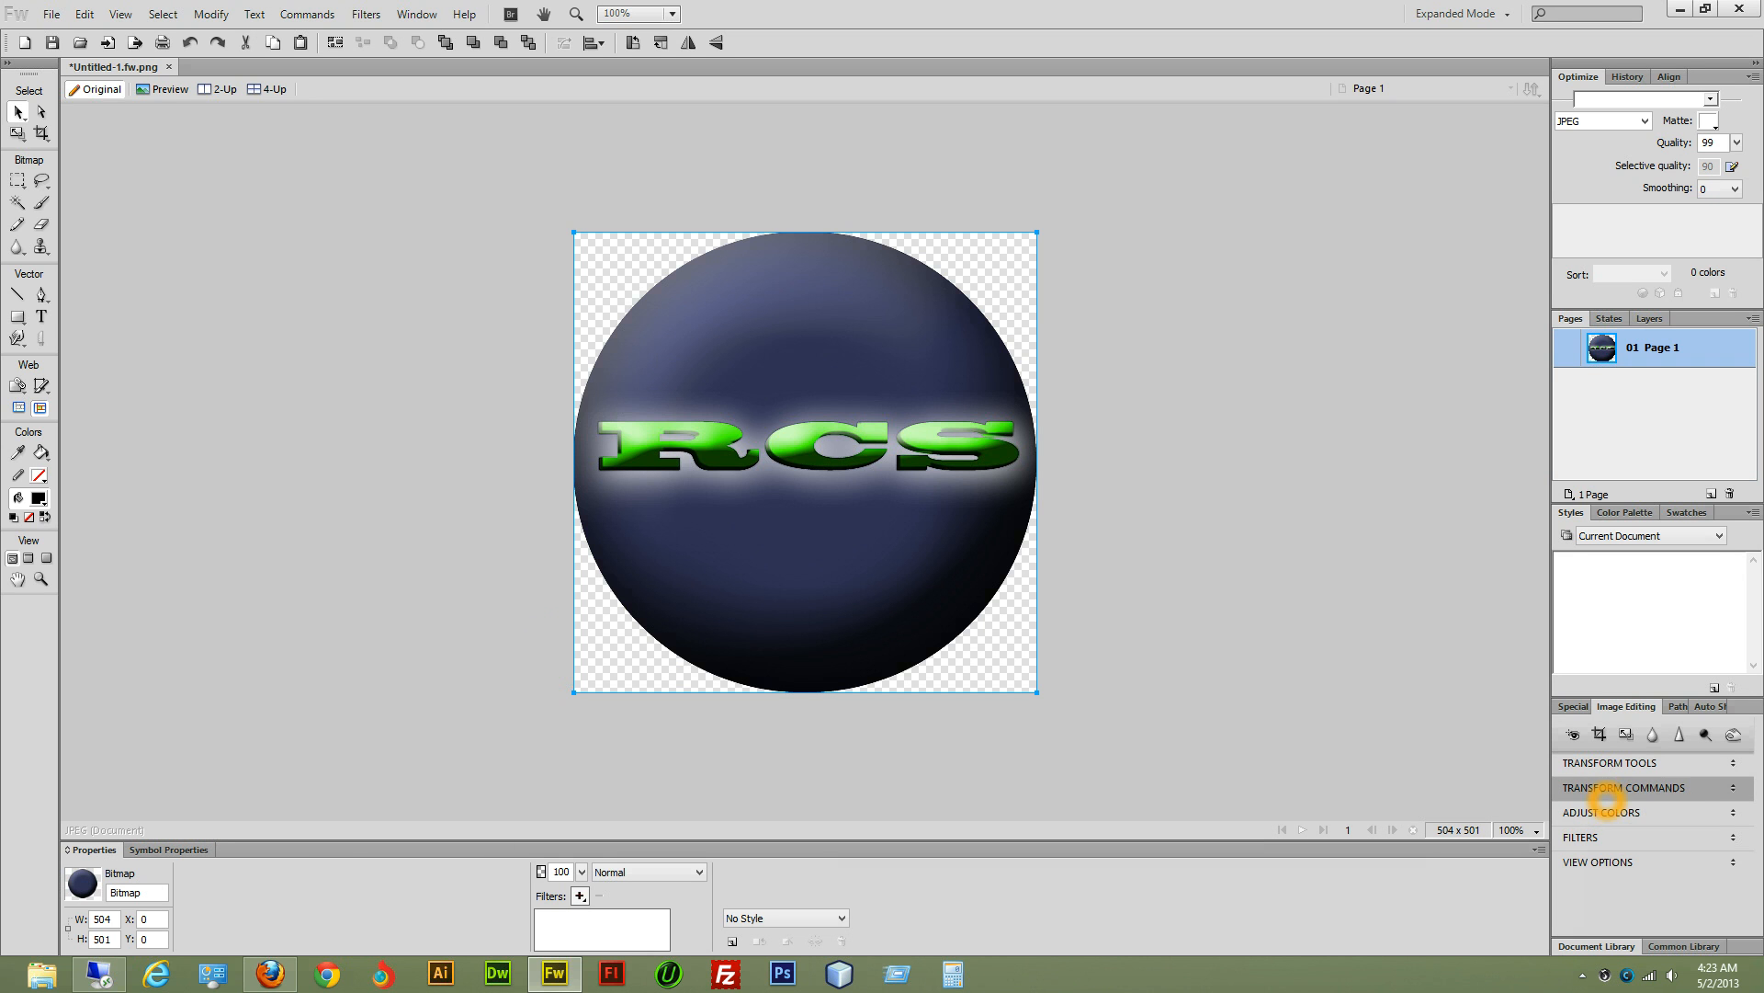
pyautogui.click(1579, 837)
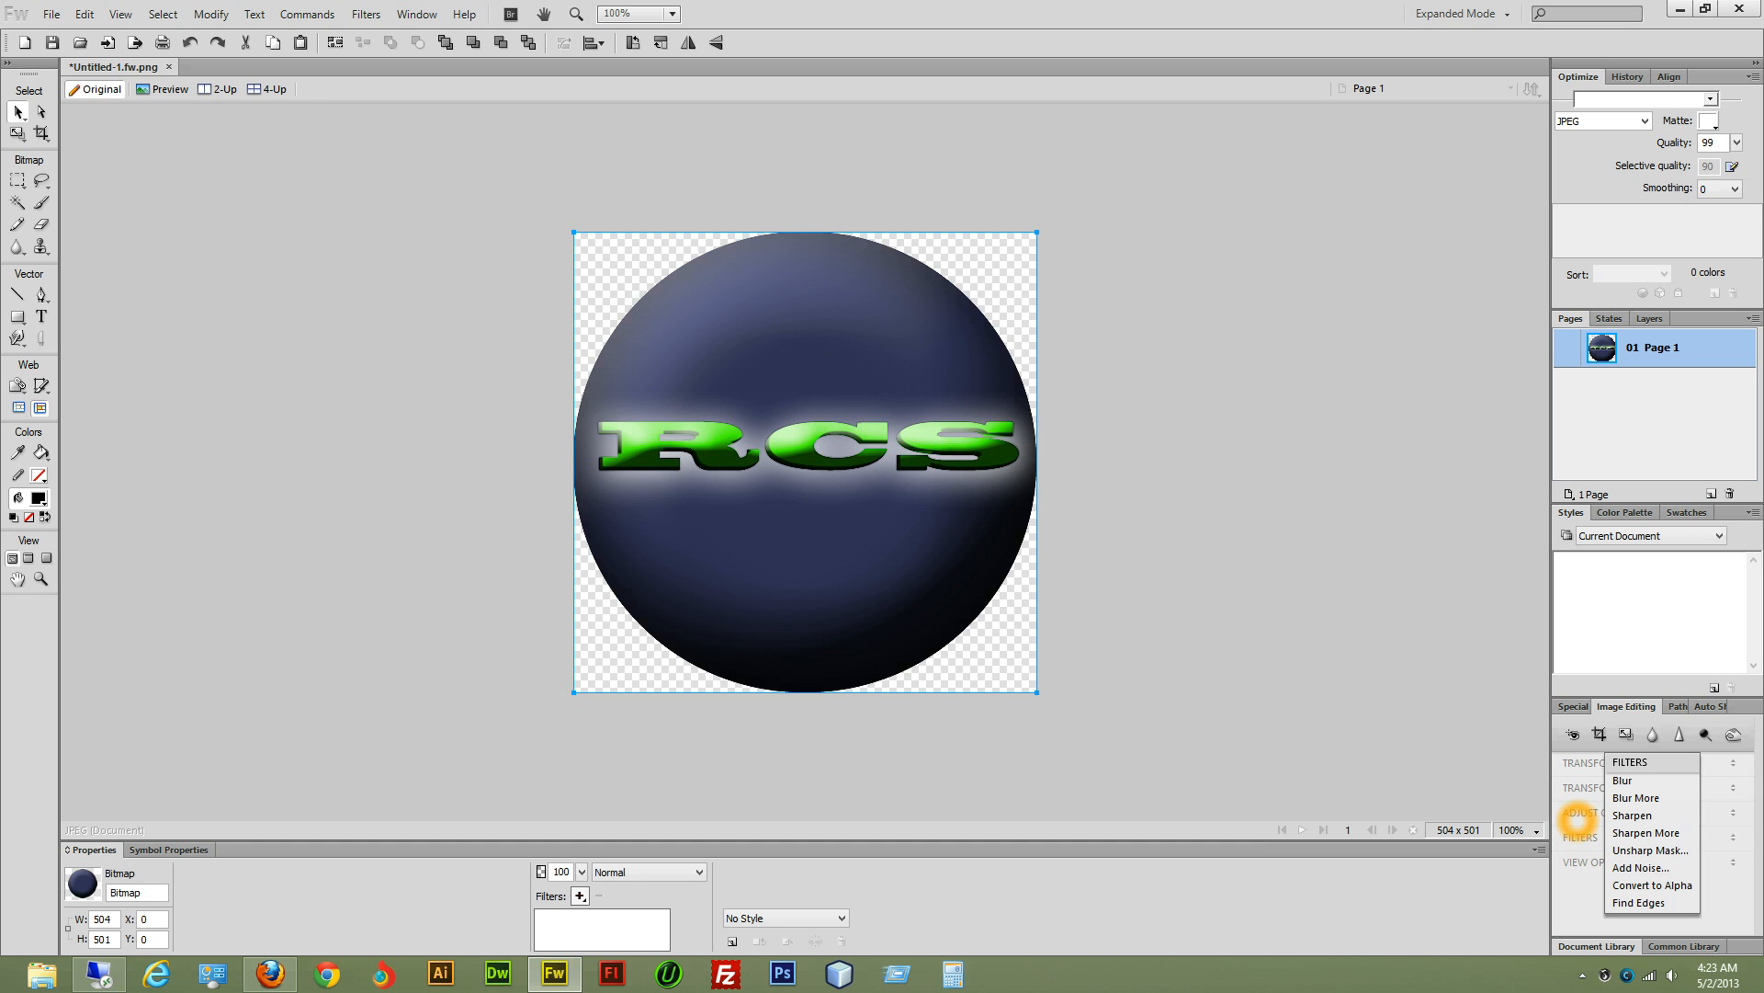
pyautogui.click(1577, 817)
pyautogui.click(1602, 812)
pyautogui.click(1607, 812)
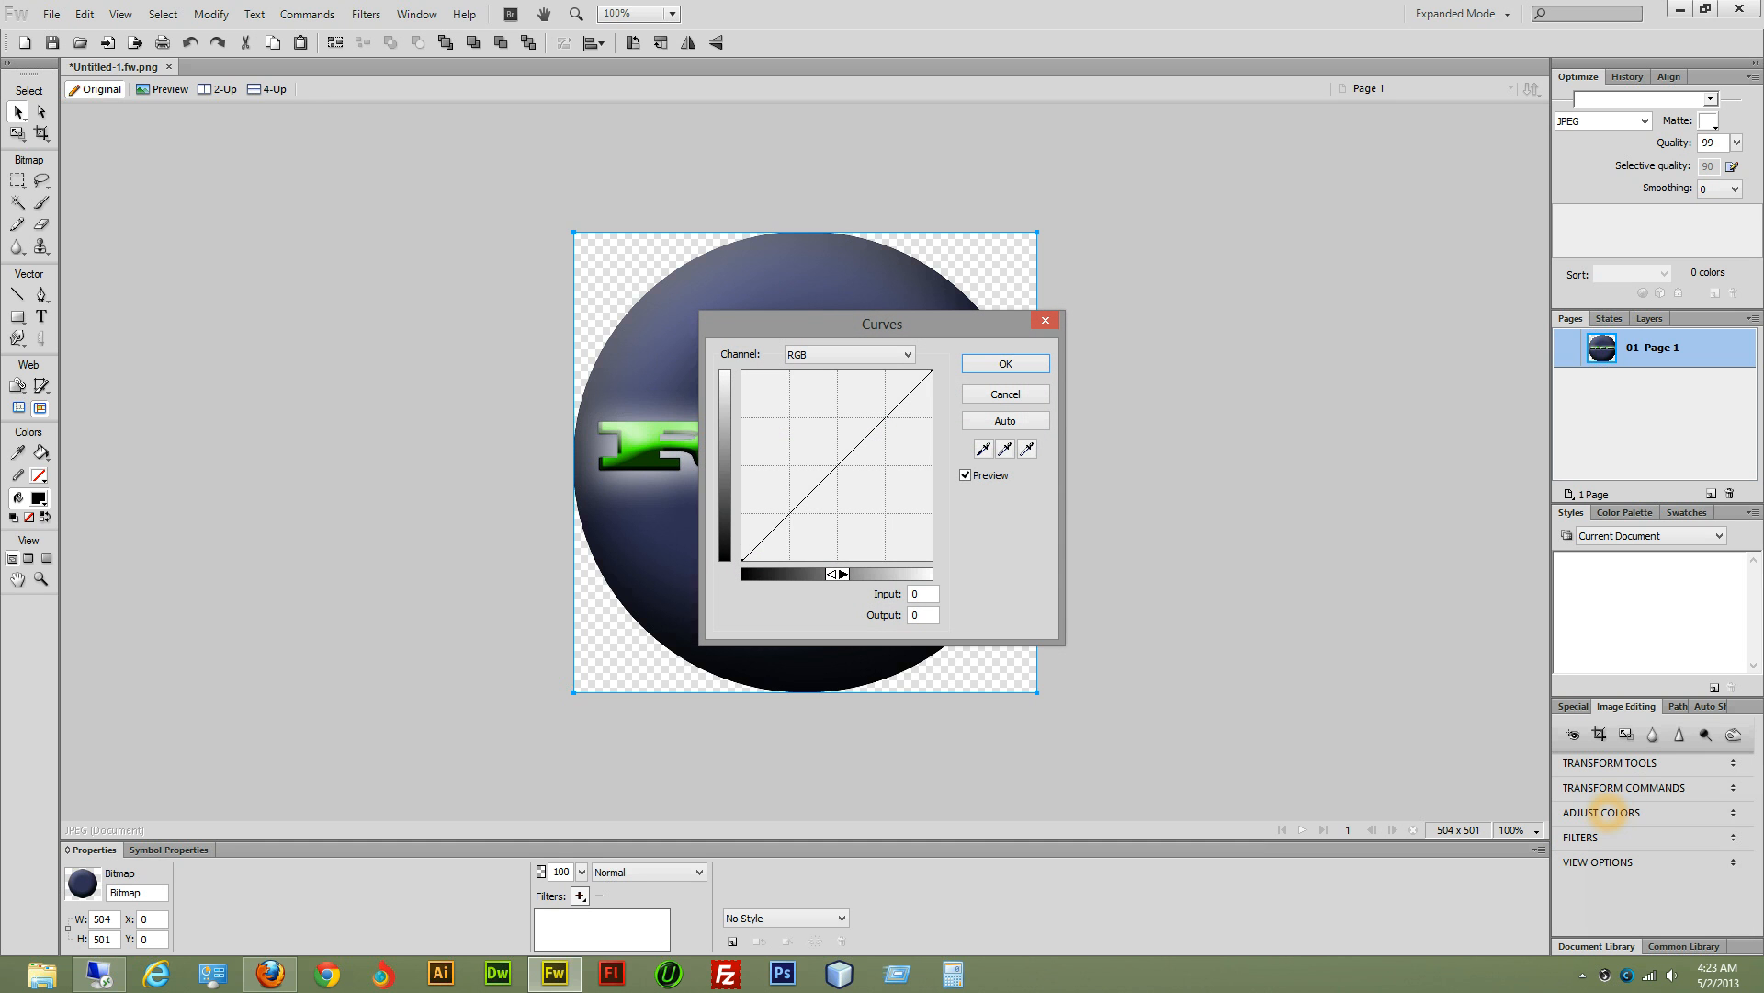
pyautogui.click(1029, 397)
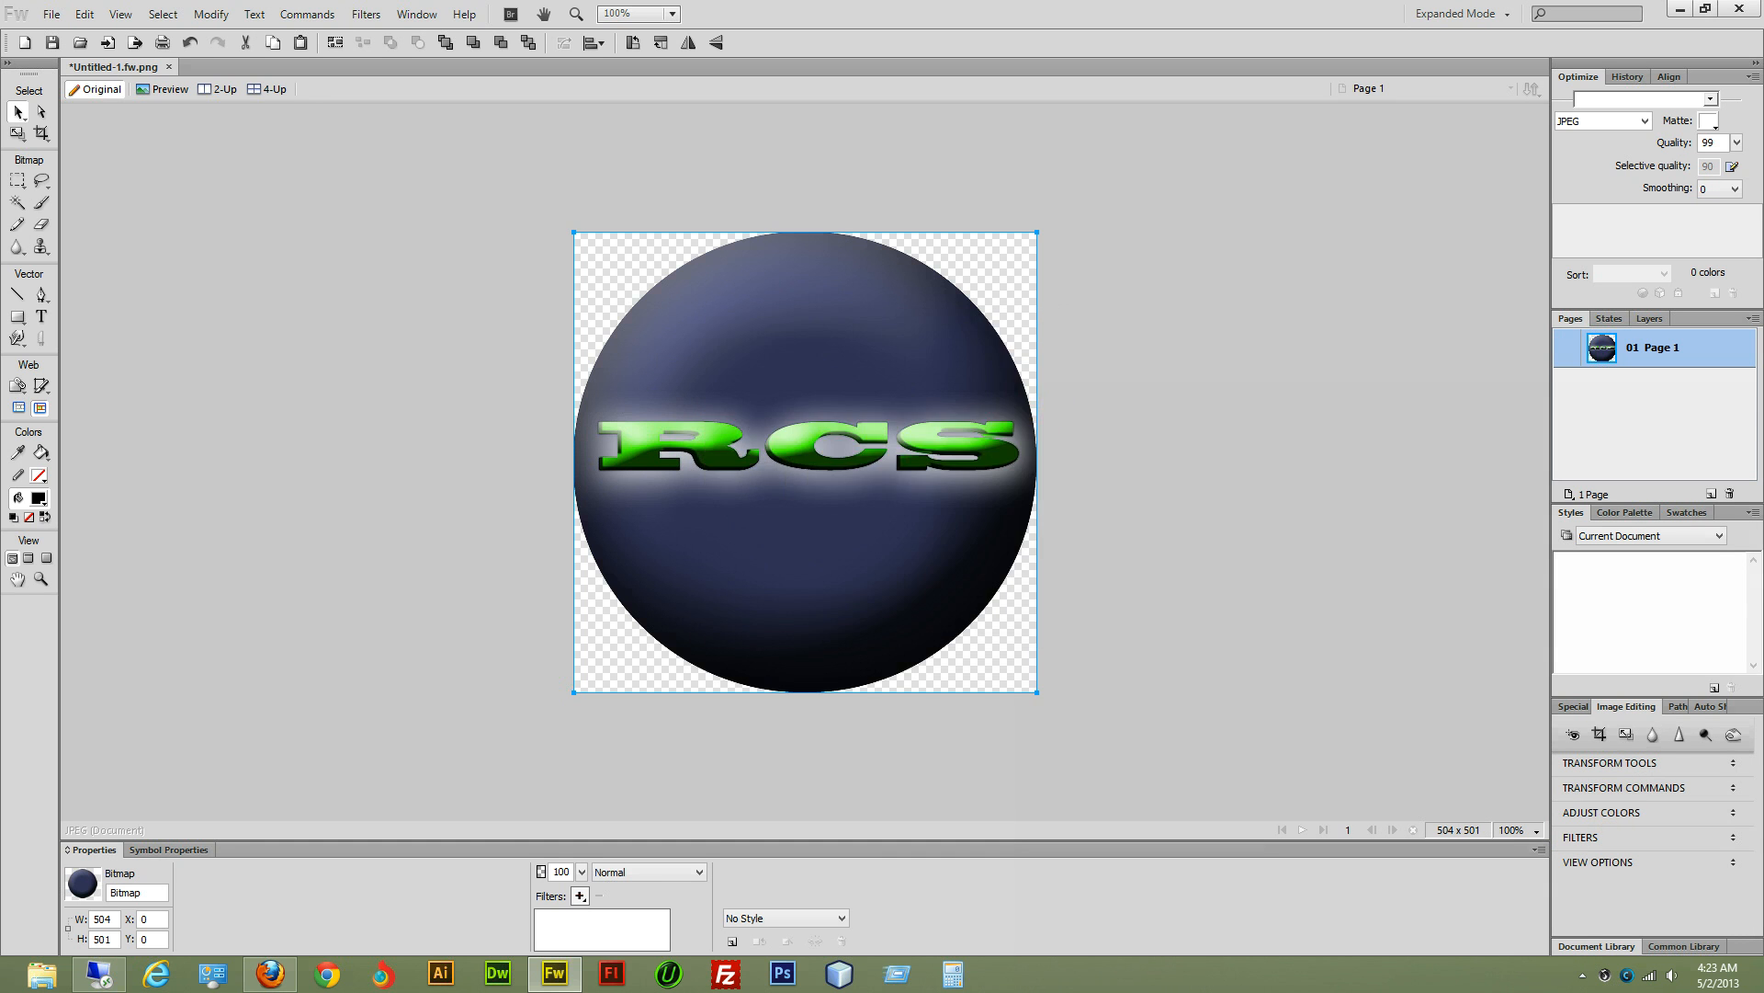
# Step: Darken the circle with Levels by lowering the RGB channel's maximum output level to 126
pyautogui.click(1608, 813)
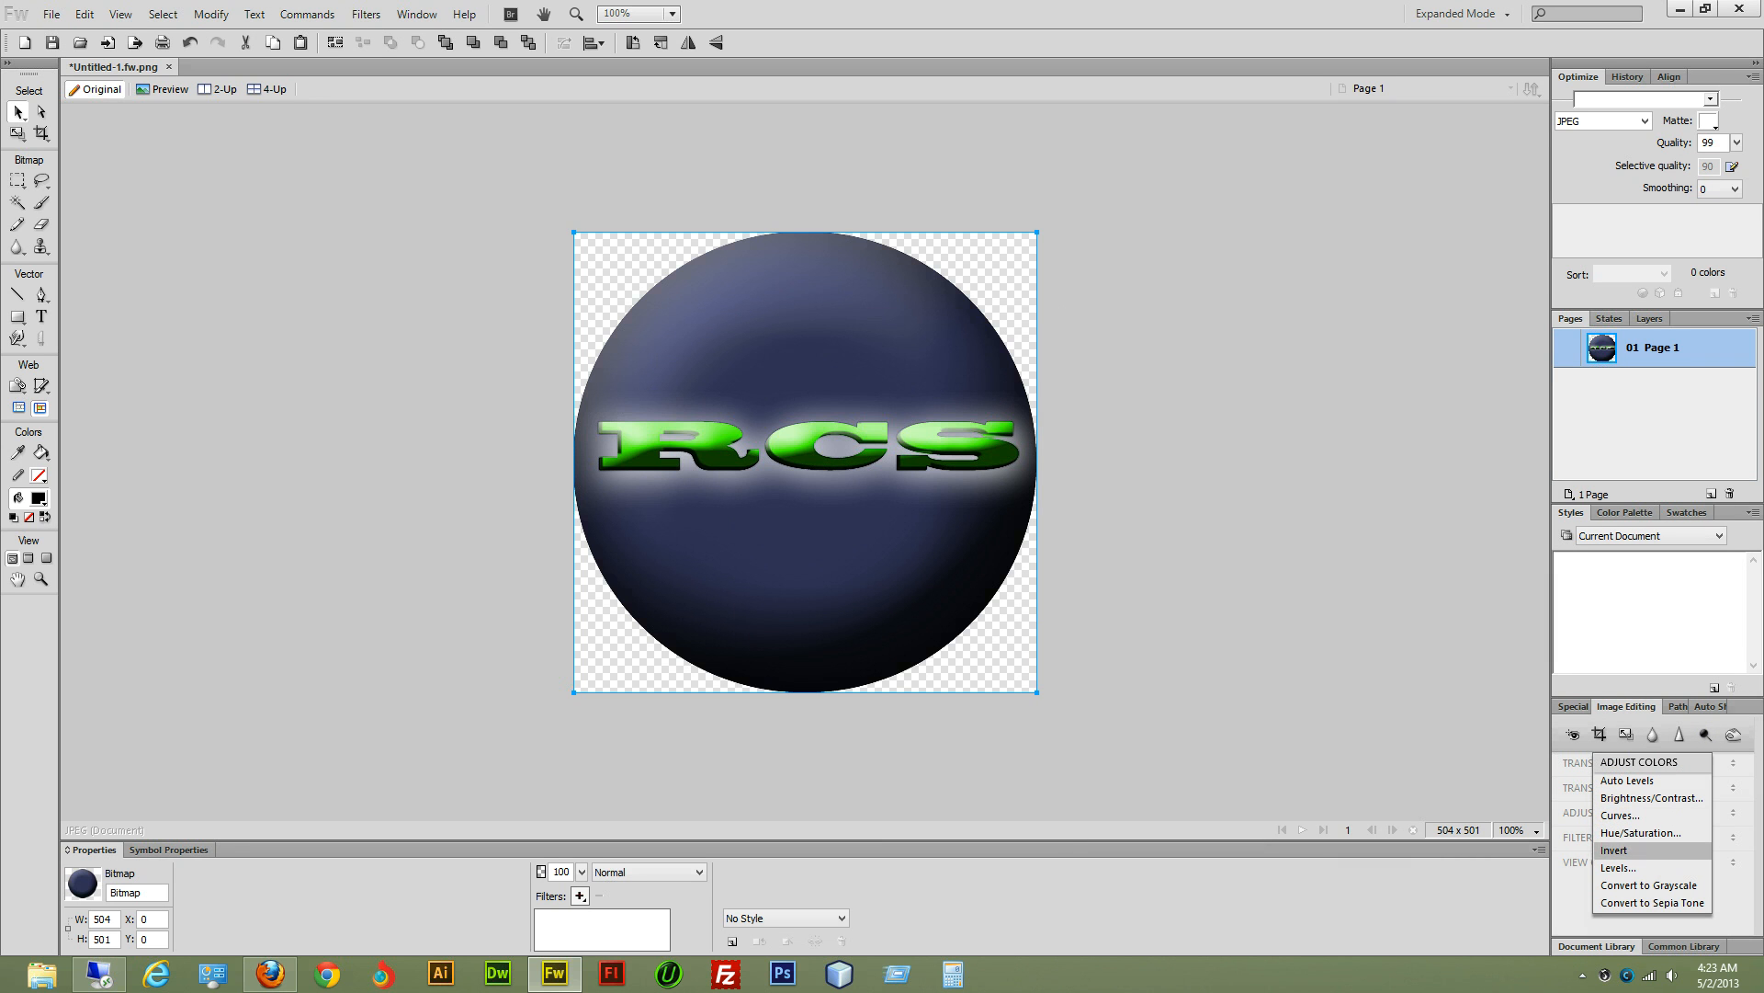
pyautogui.click(1659, 863)
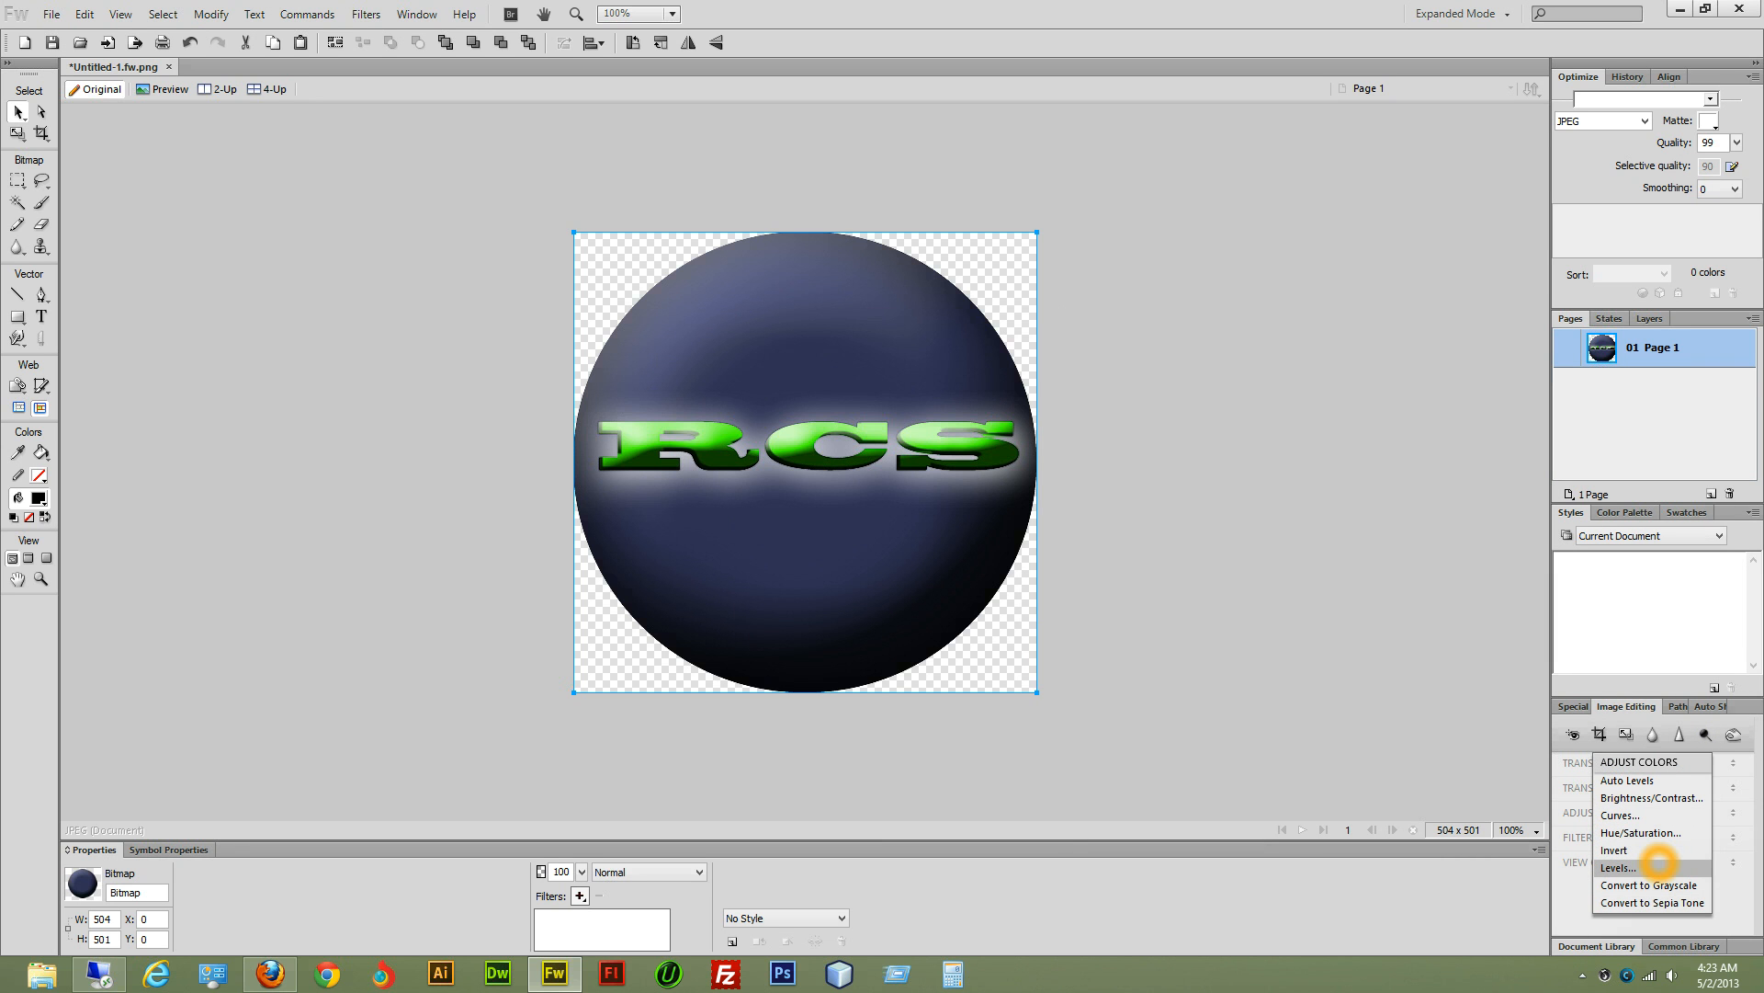
pyautogui.moveTo(791, 349); pyautogui.dragTo(505, 566)
pyautogui.click(663, 792)
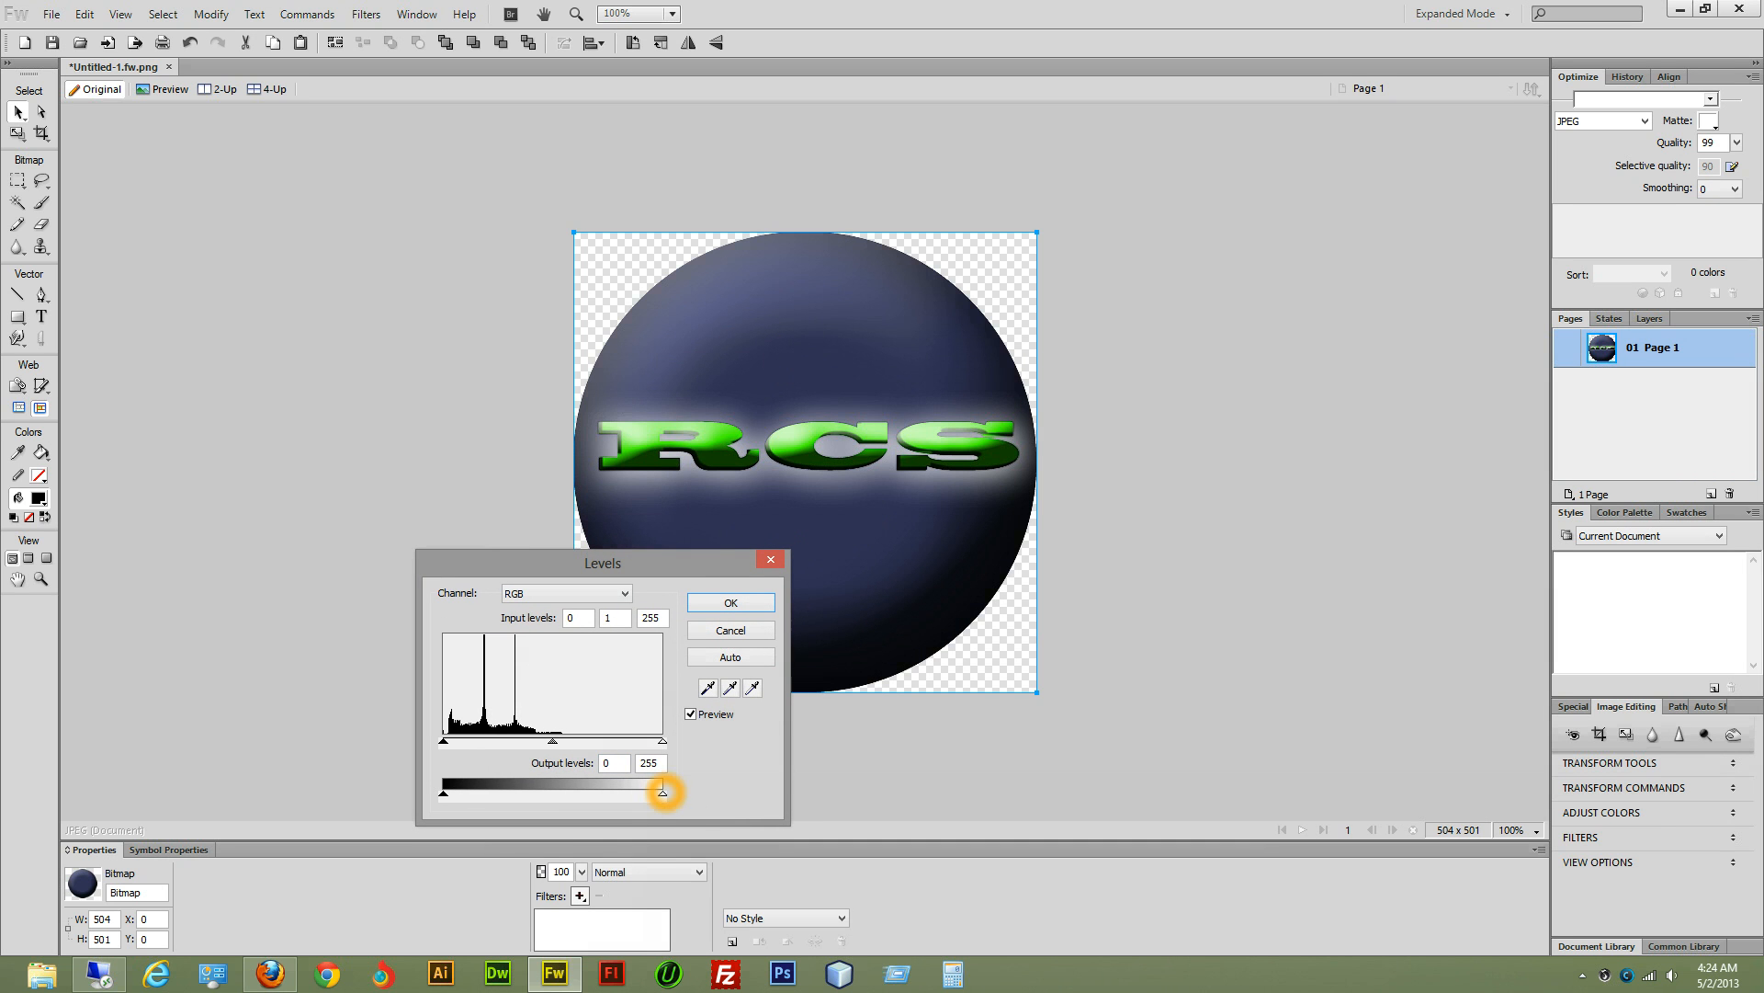
pyautogui.moveTo(659, 796); pyautogui.dragTo(563, 804)
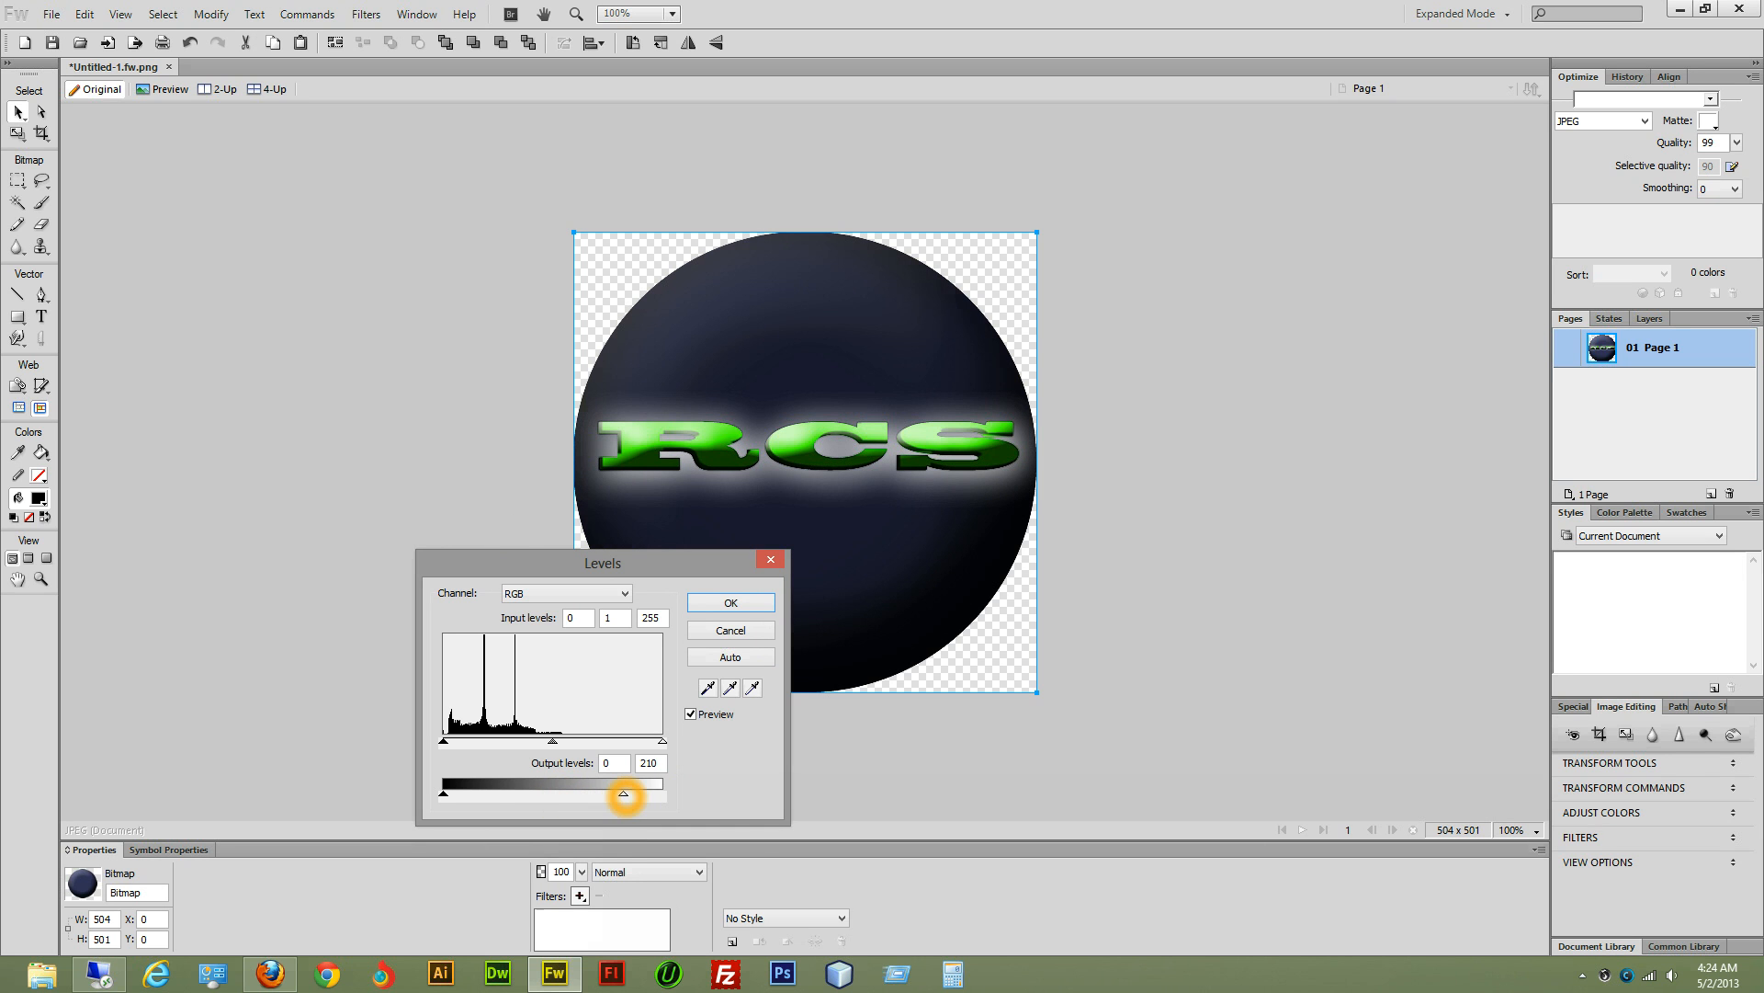
pyautogui.moveTo(623, 794); pyautogui.dragTo(552, 796)
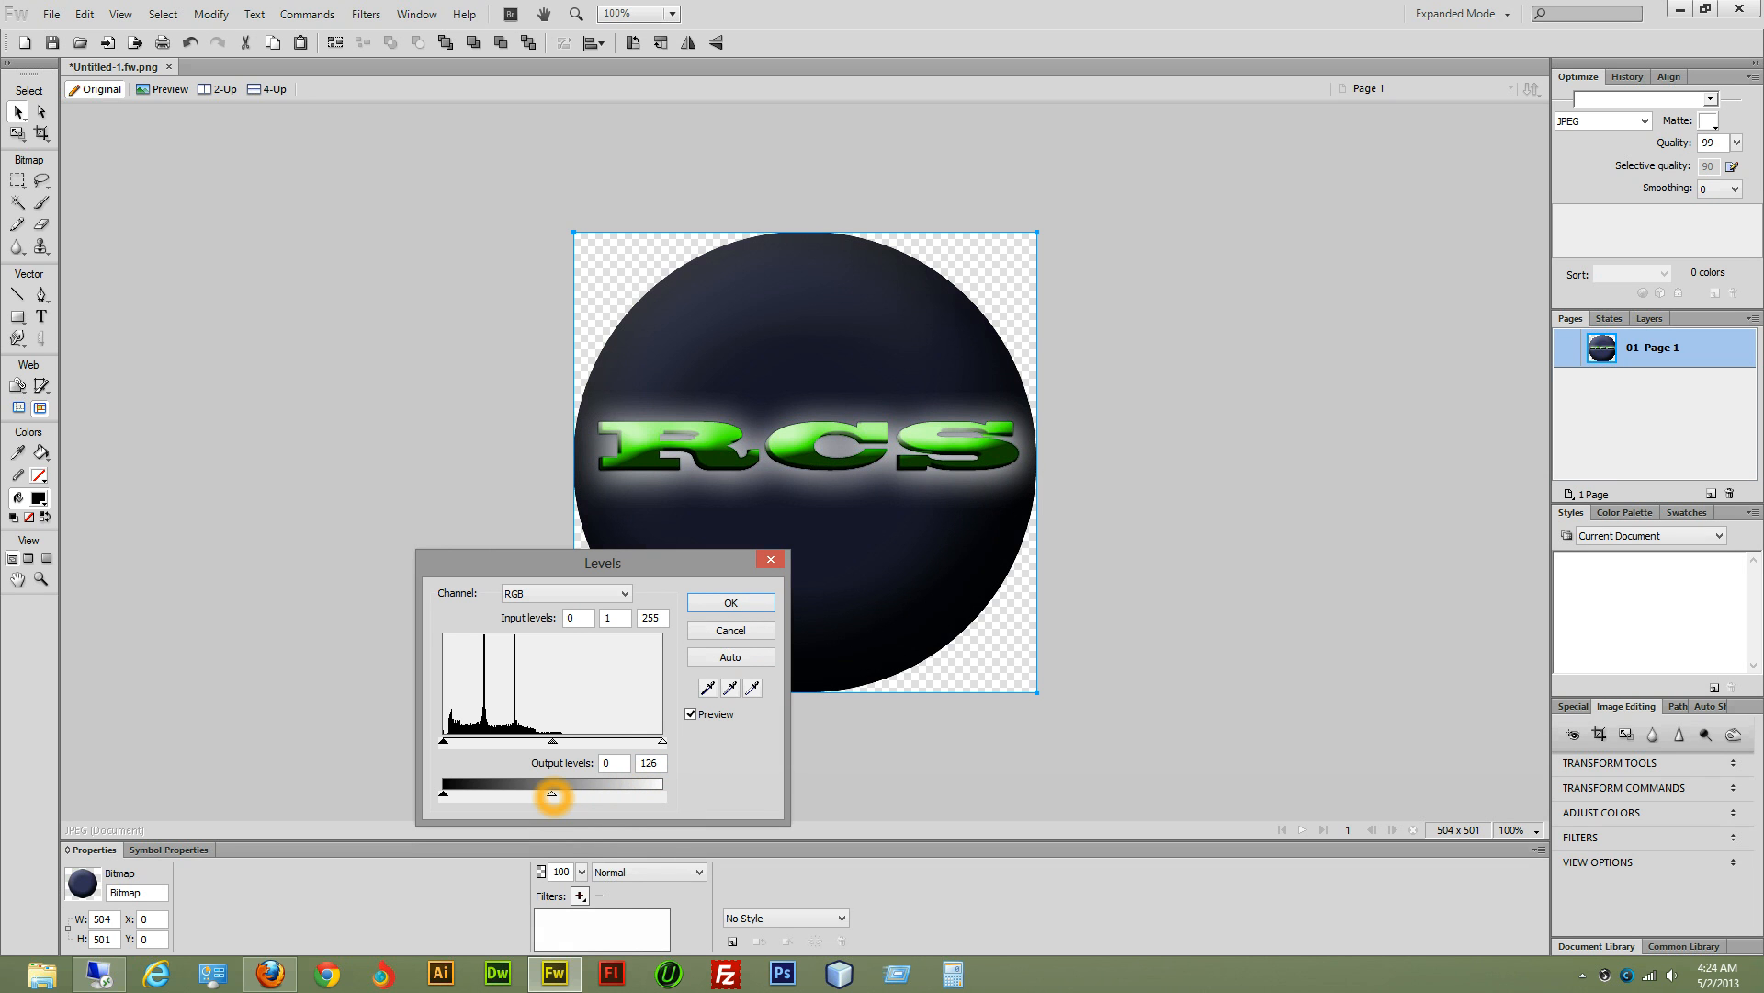
# Step: Lower the Green channel's maximum output level to 85 and apply the Levels adjustment to the circle
pyautogui.click(544, 593)
pyautogui.click(549, 627)
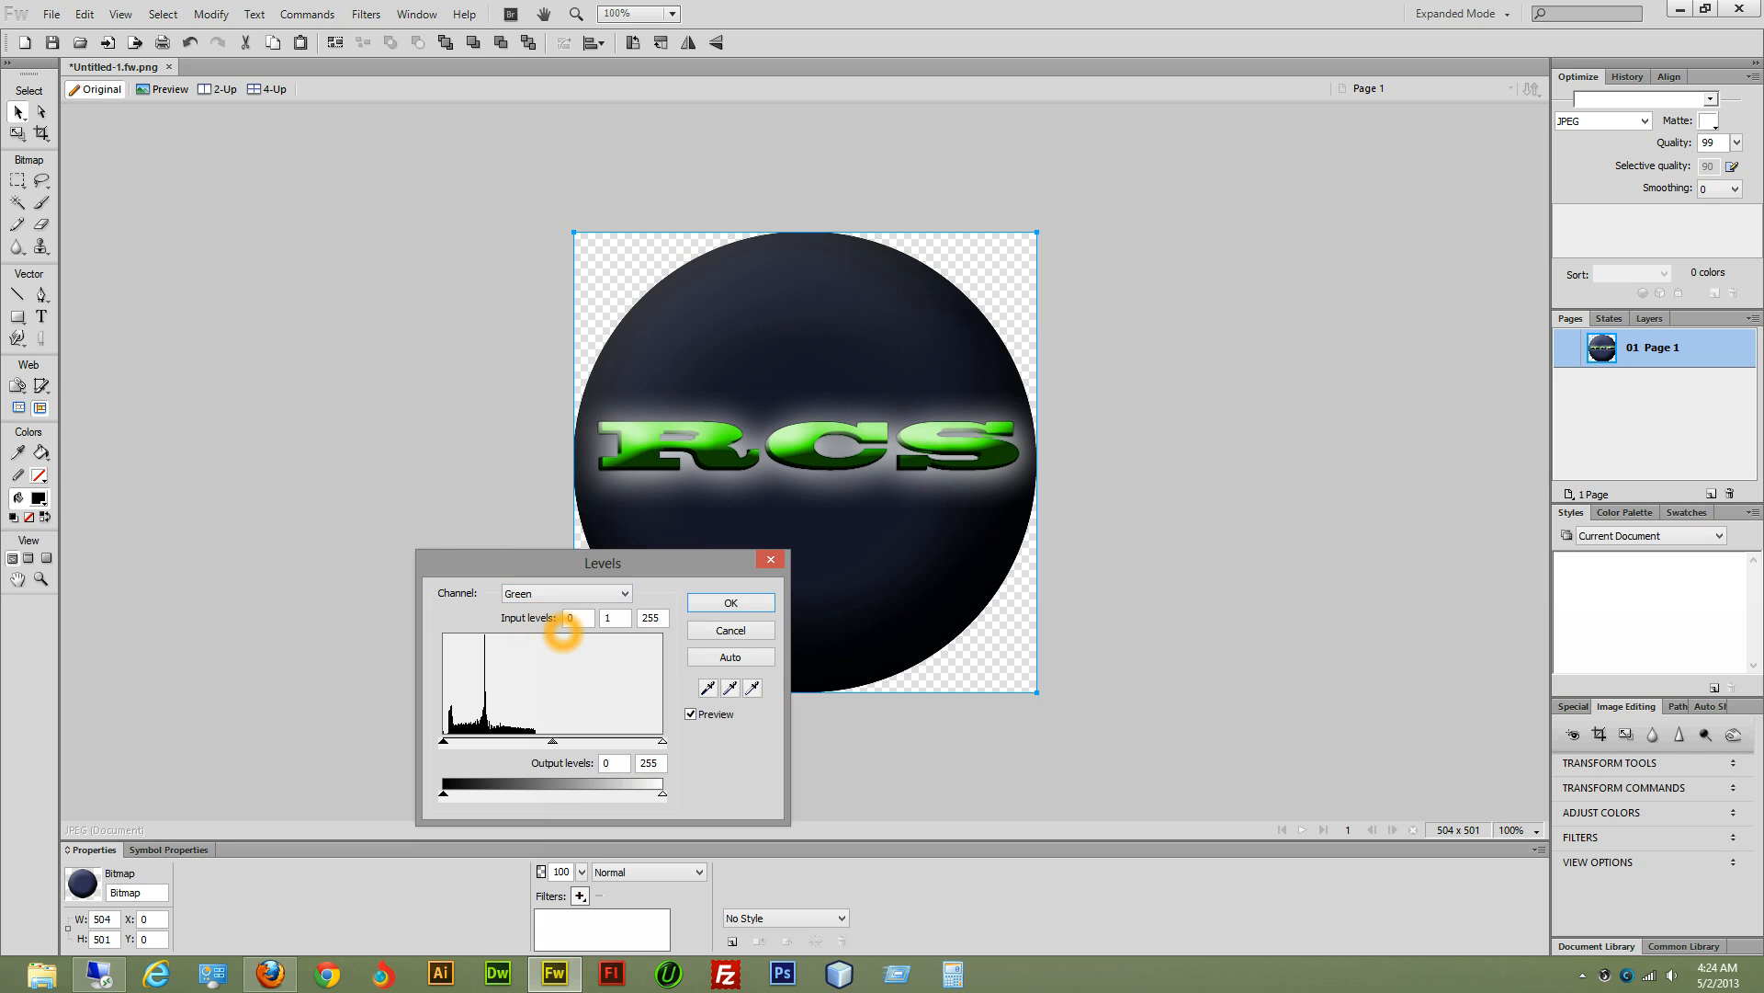
pyautogui.moveTo(662, 794); pyautogui.dragTo(515, 794)
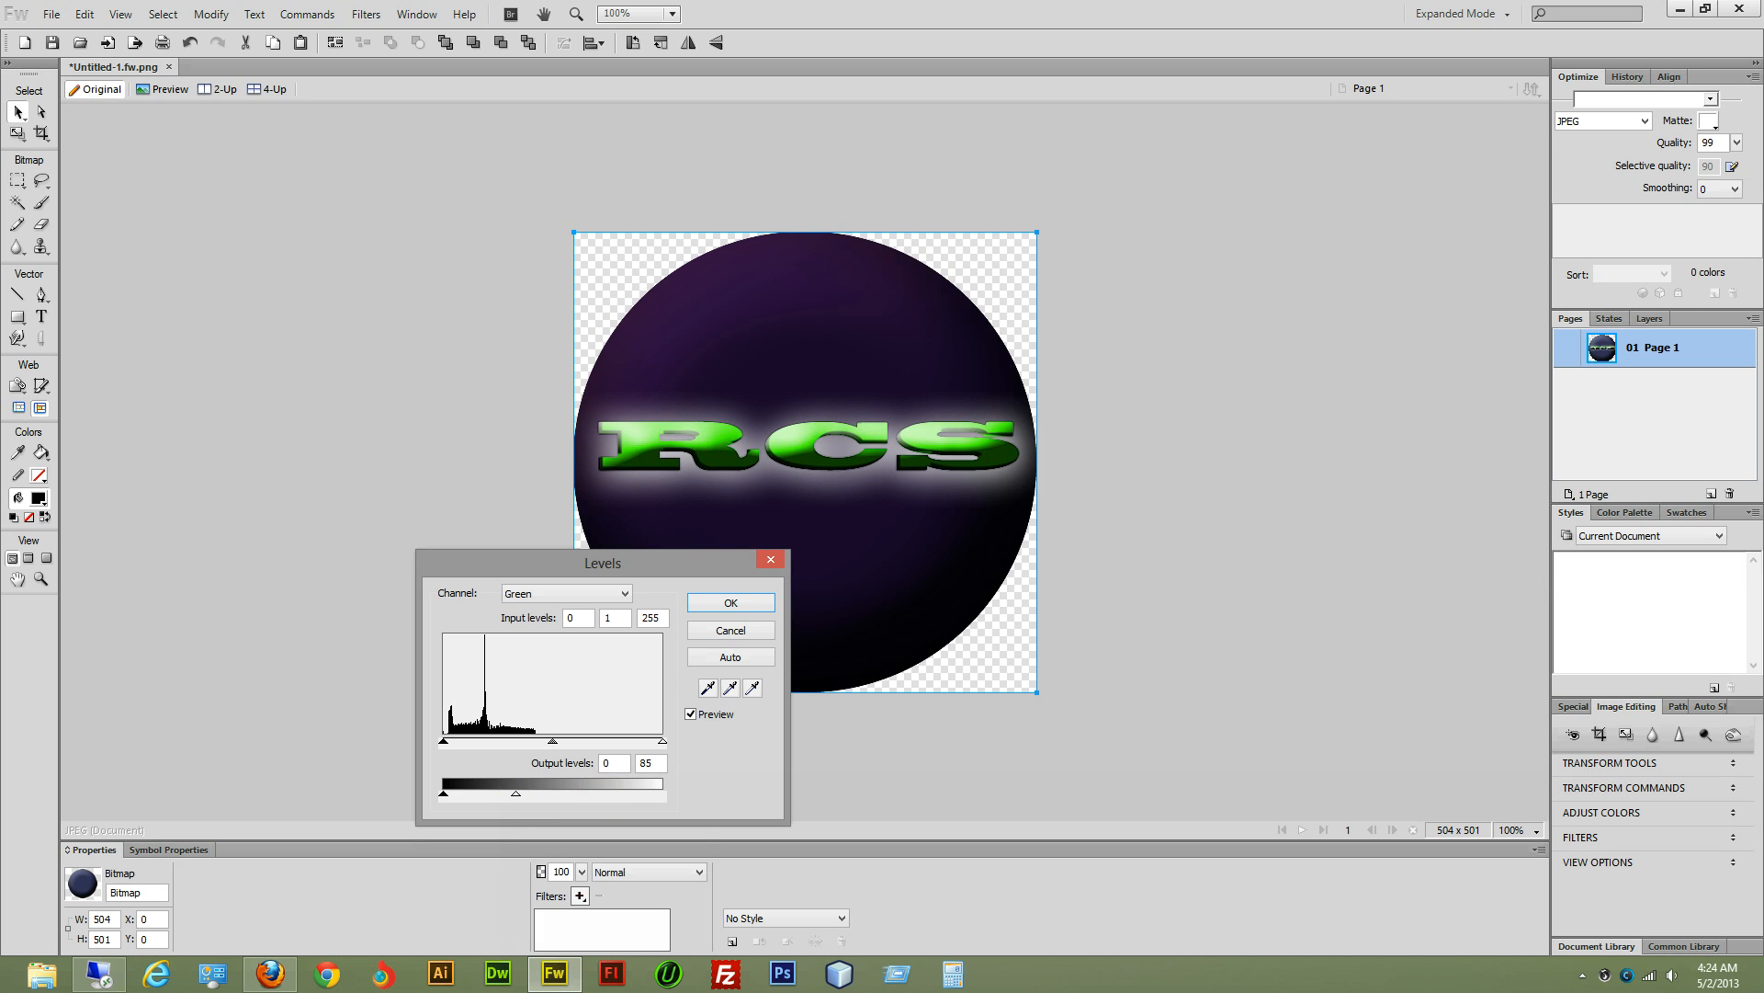
pyautogui.click(731, 603)
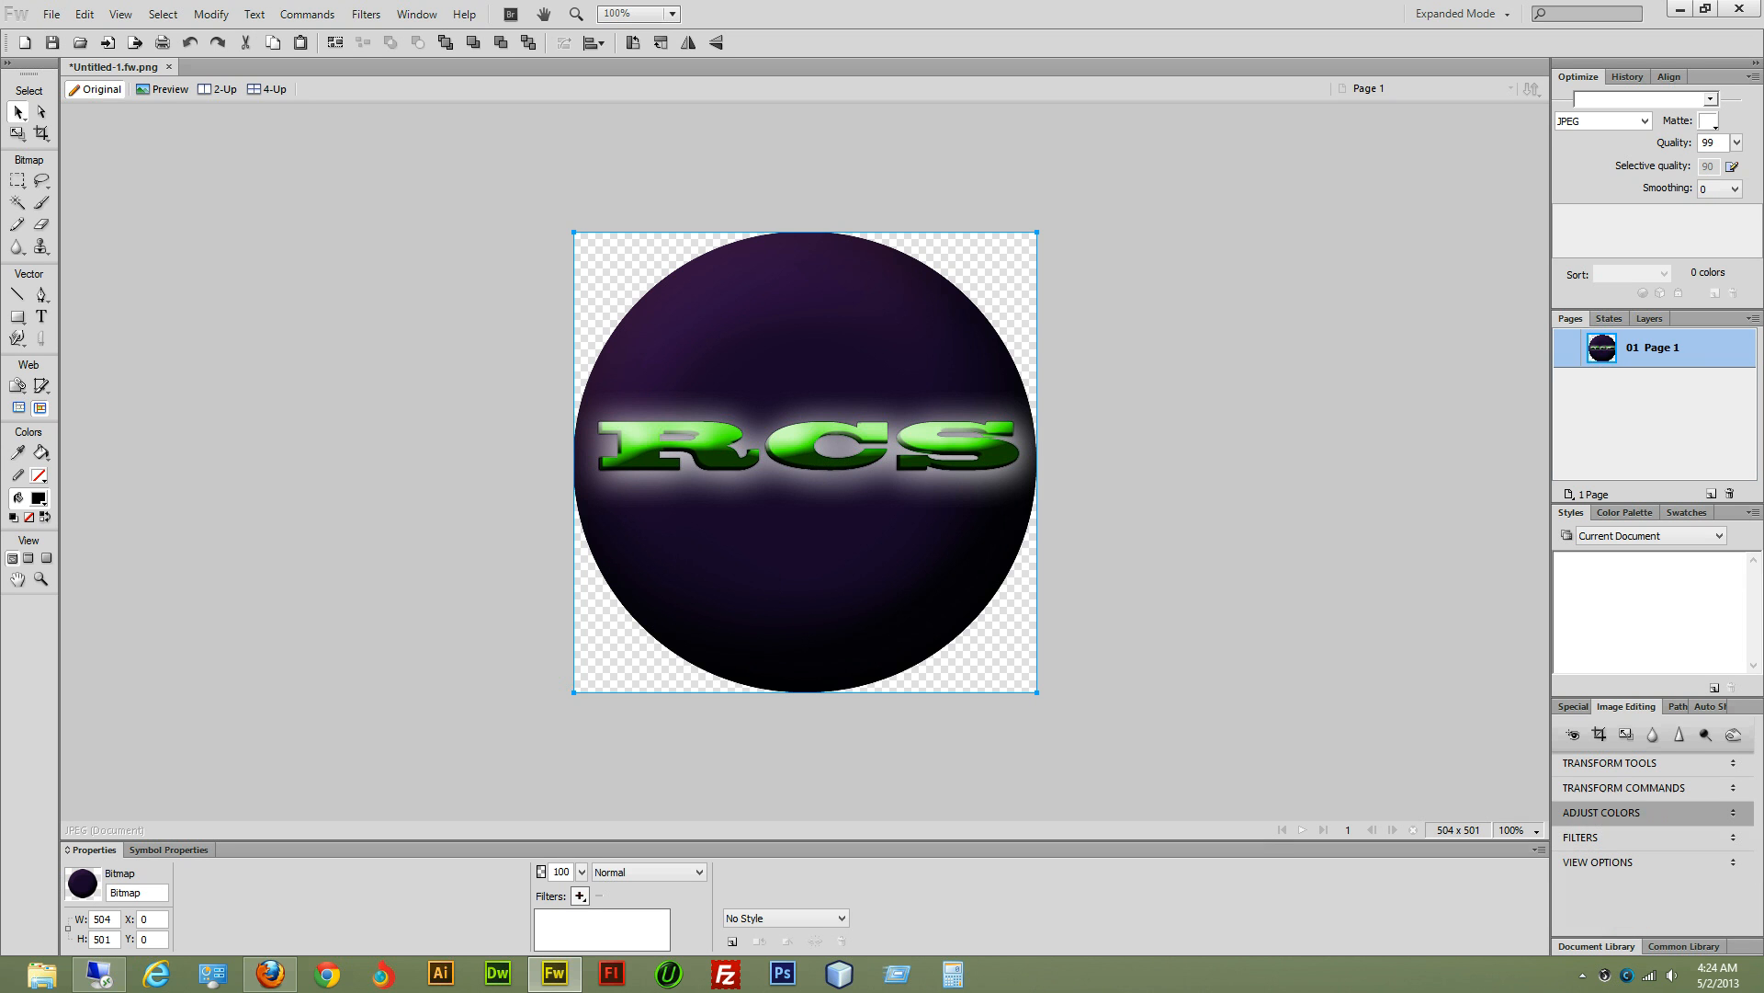
# Step: Rotate the RCS text bitmap 90° clockwise, followed by a 180° rotation
pyautogui.click(1610, 787)
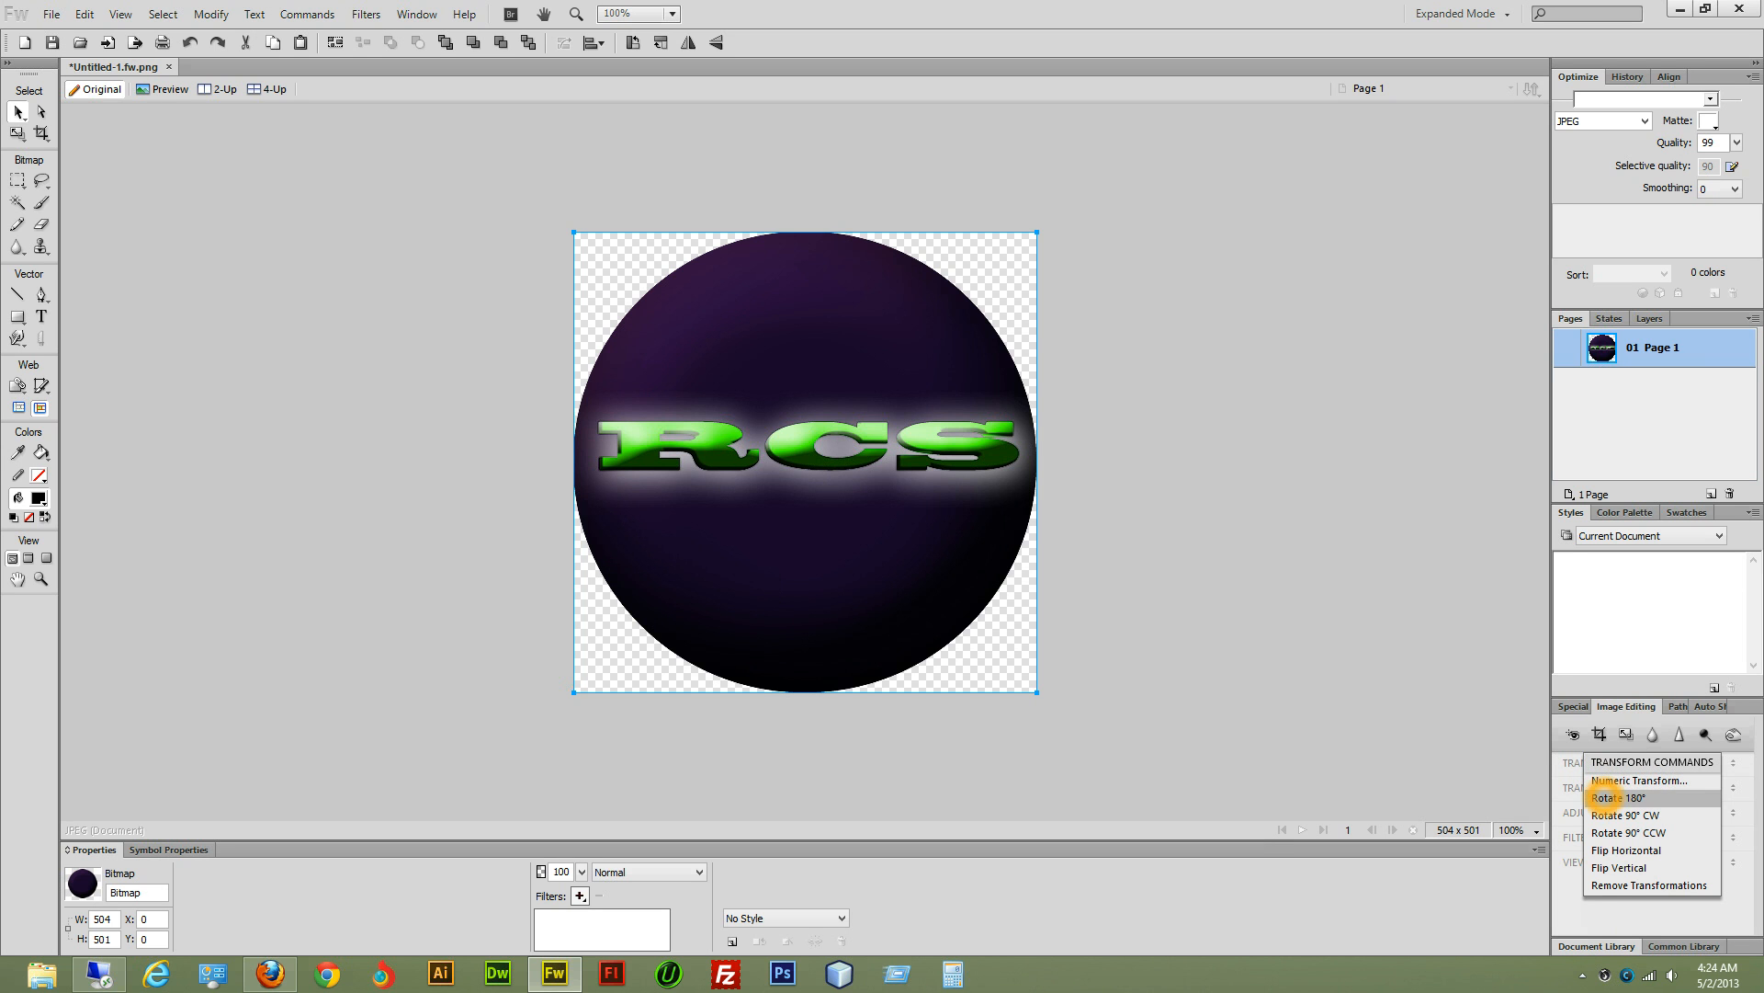
pyautogui.click(877, 467)
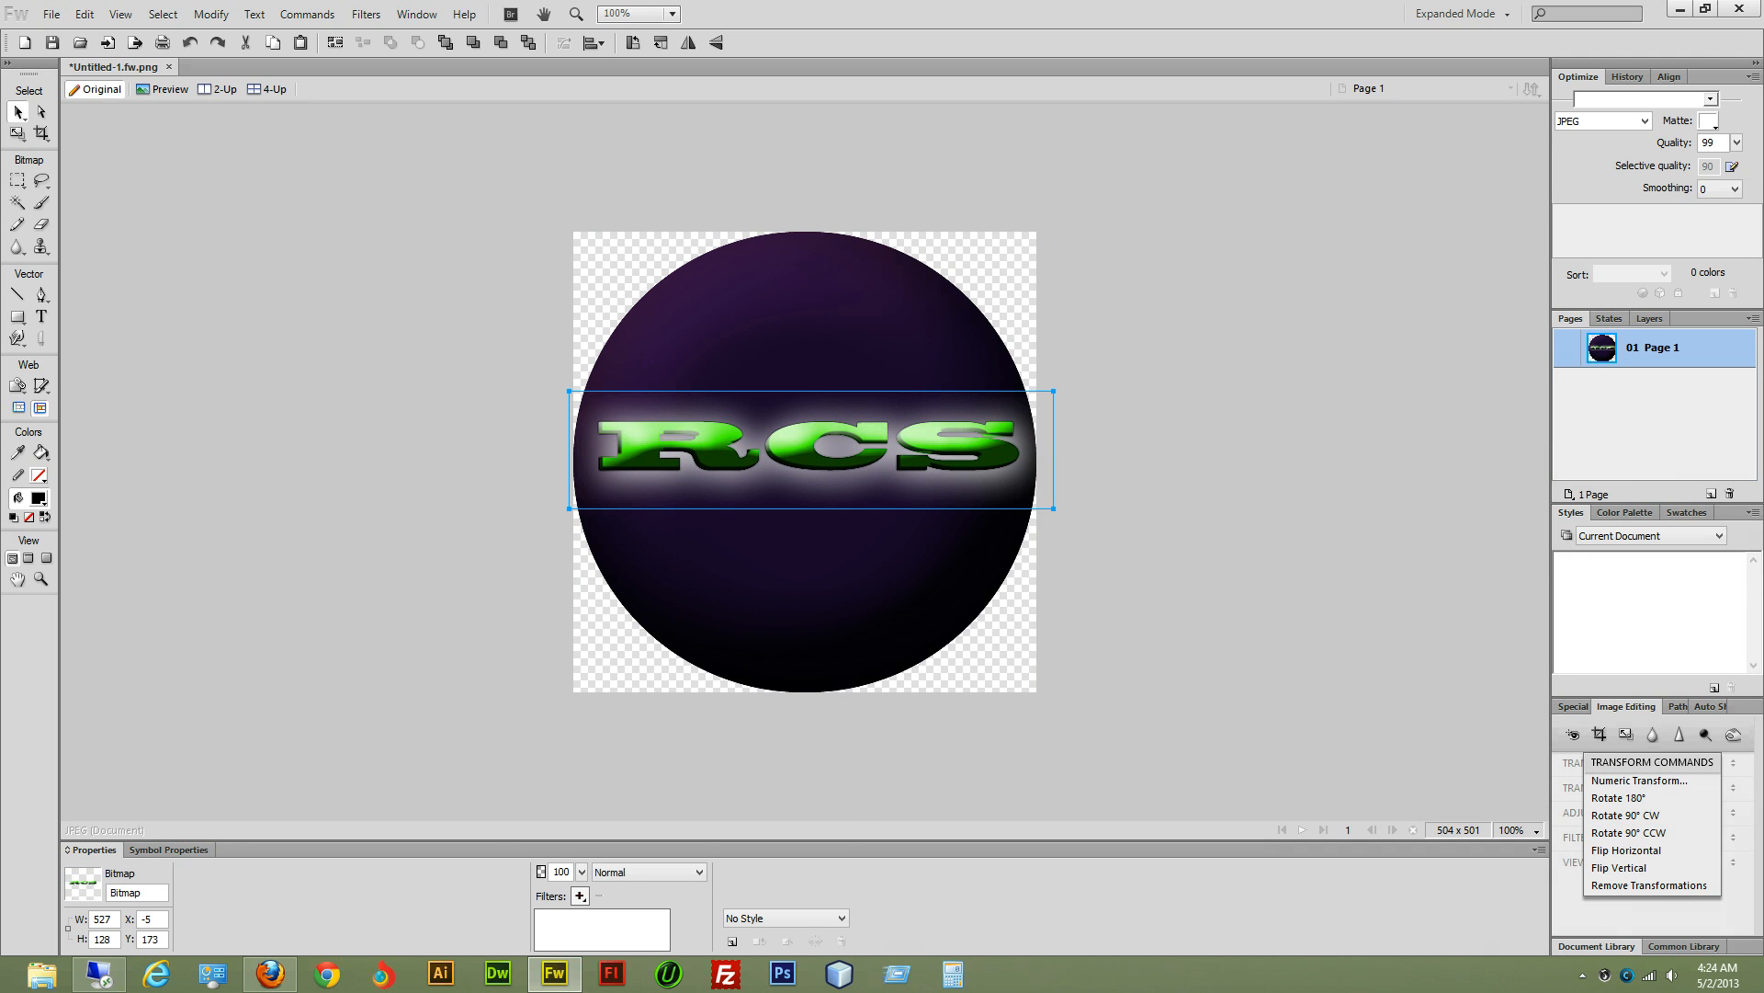
pyautogui.click(1625, 814)
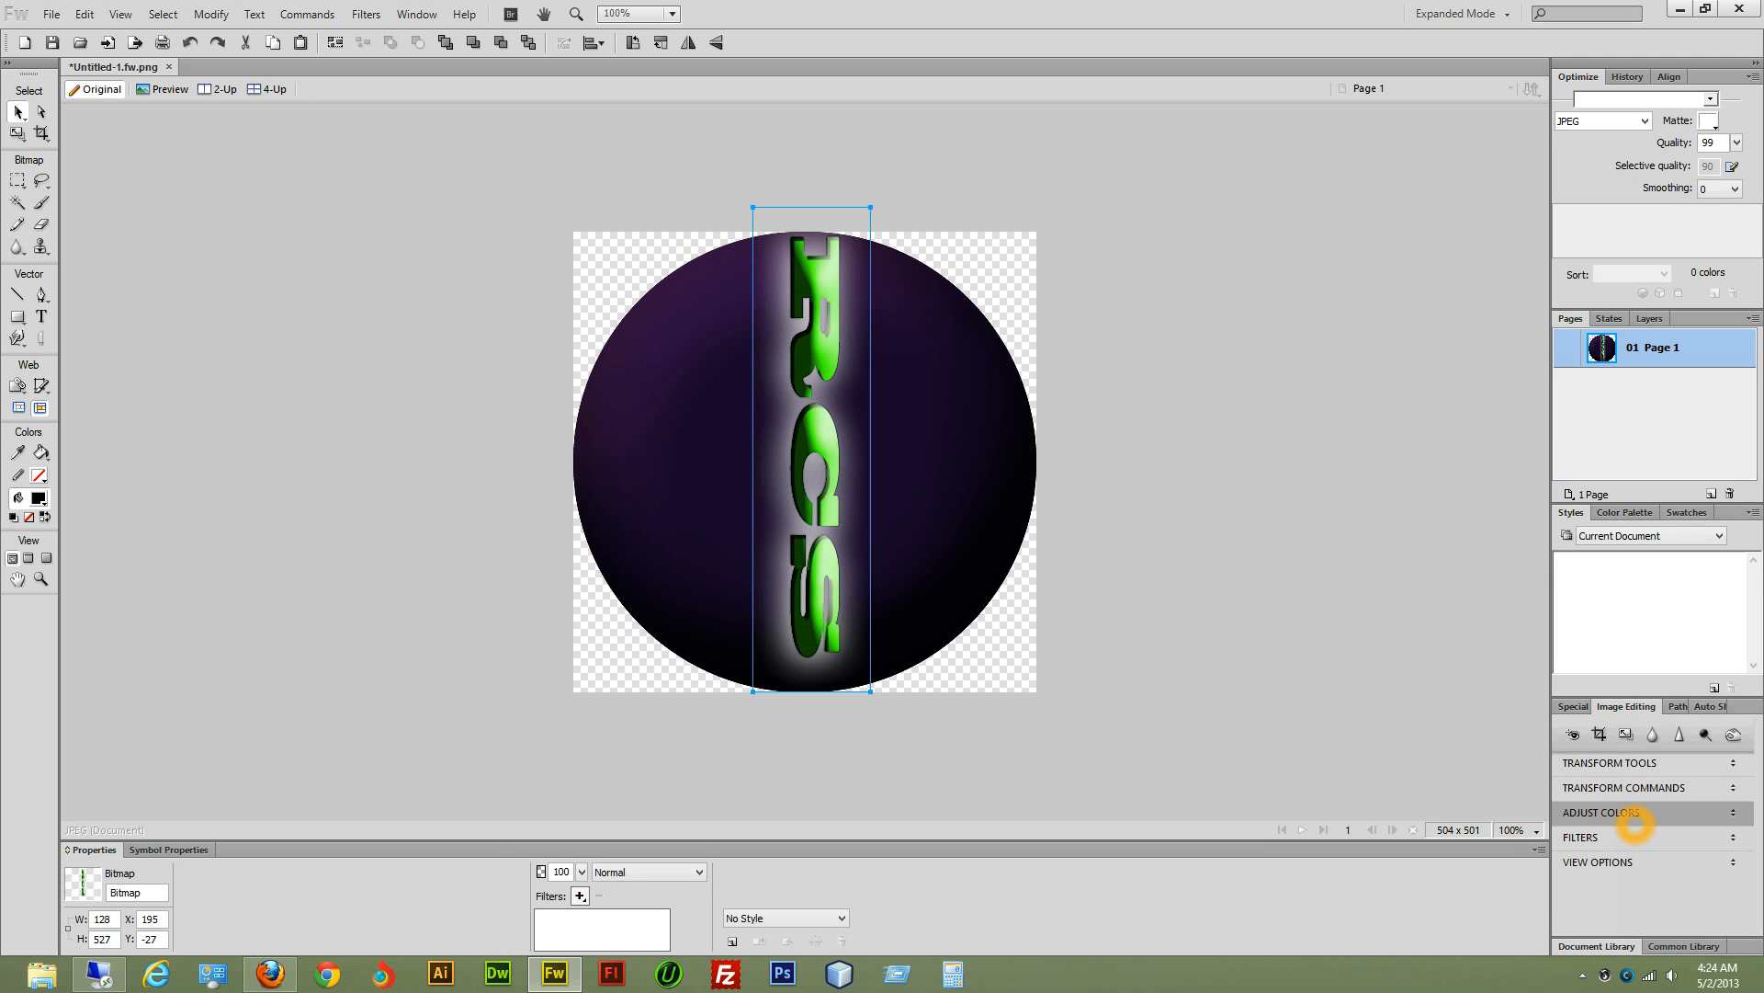
pyautogui.click(1622, 788)
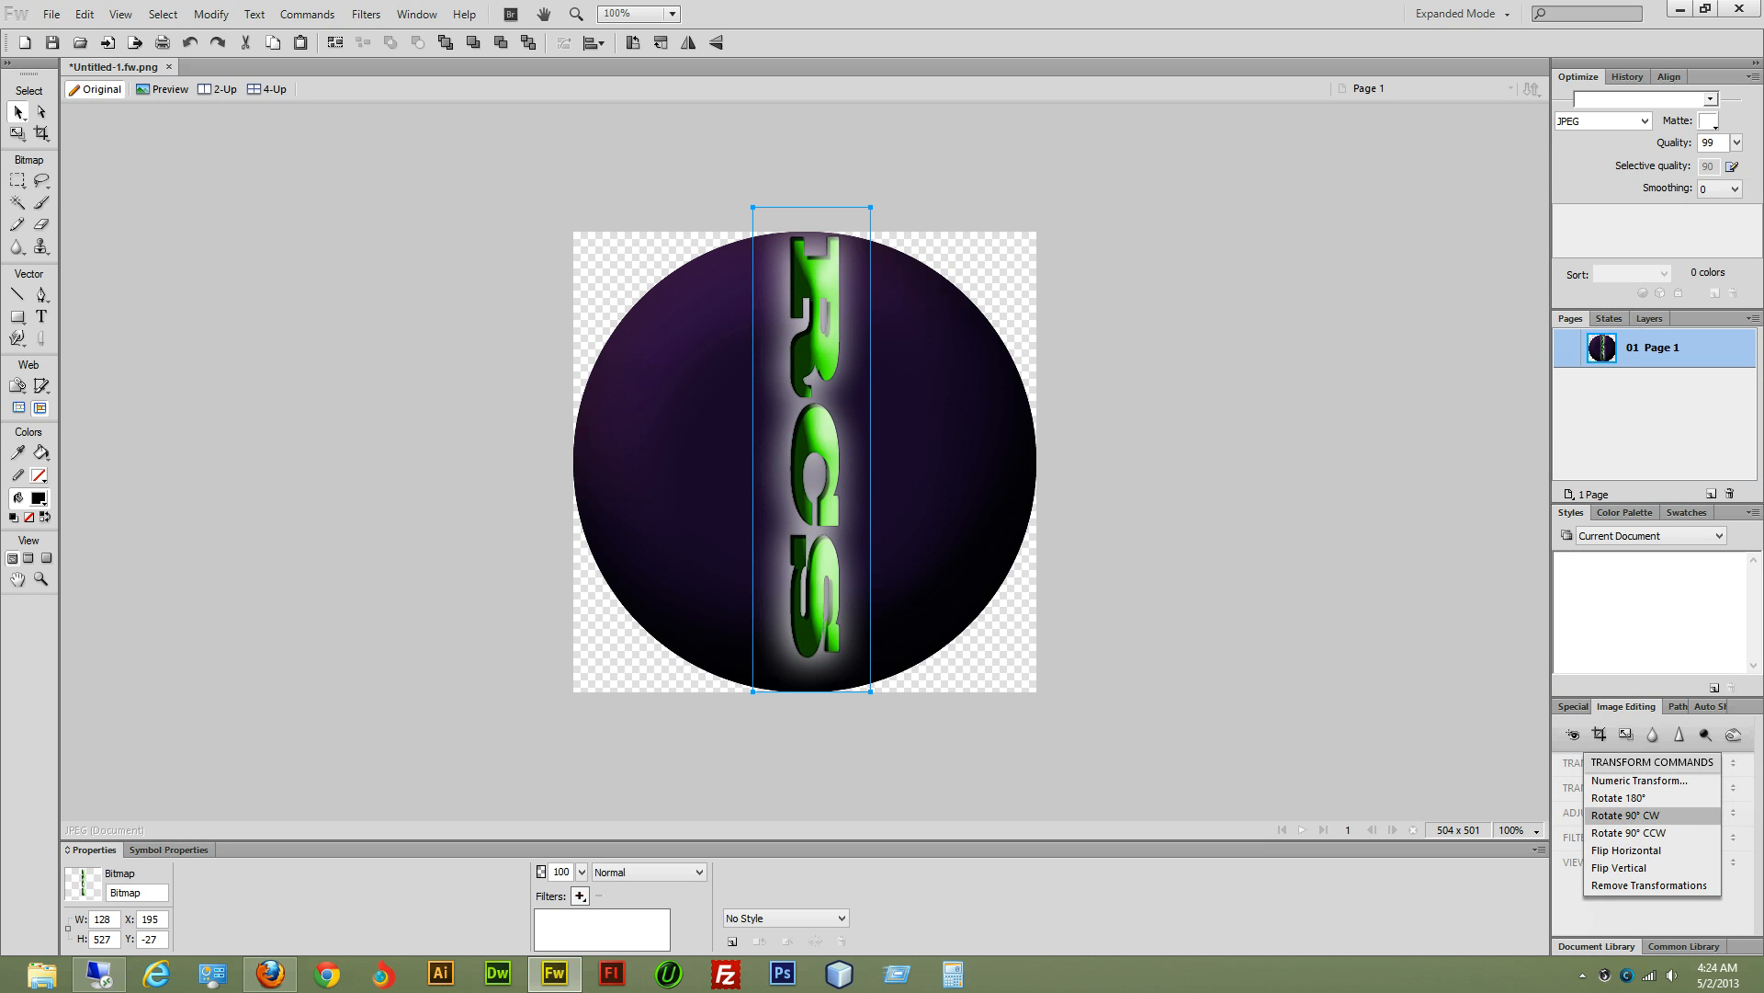
pyautogui.click(1619, 798)
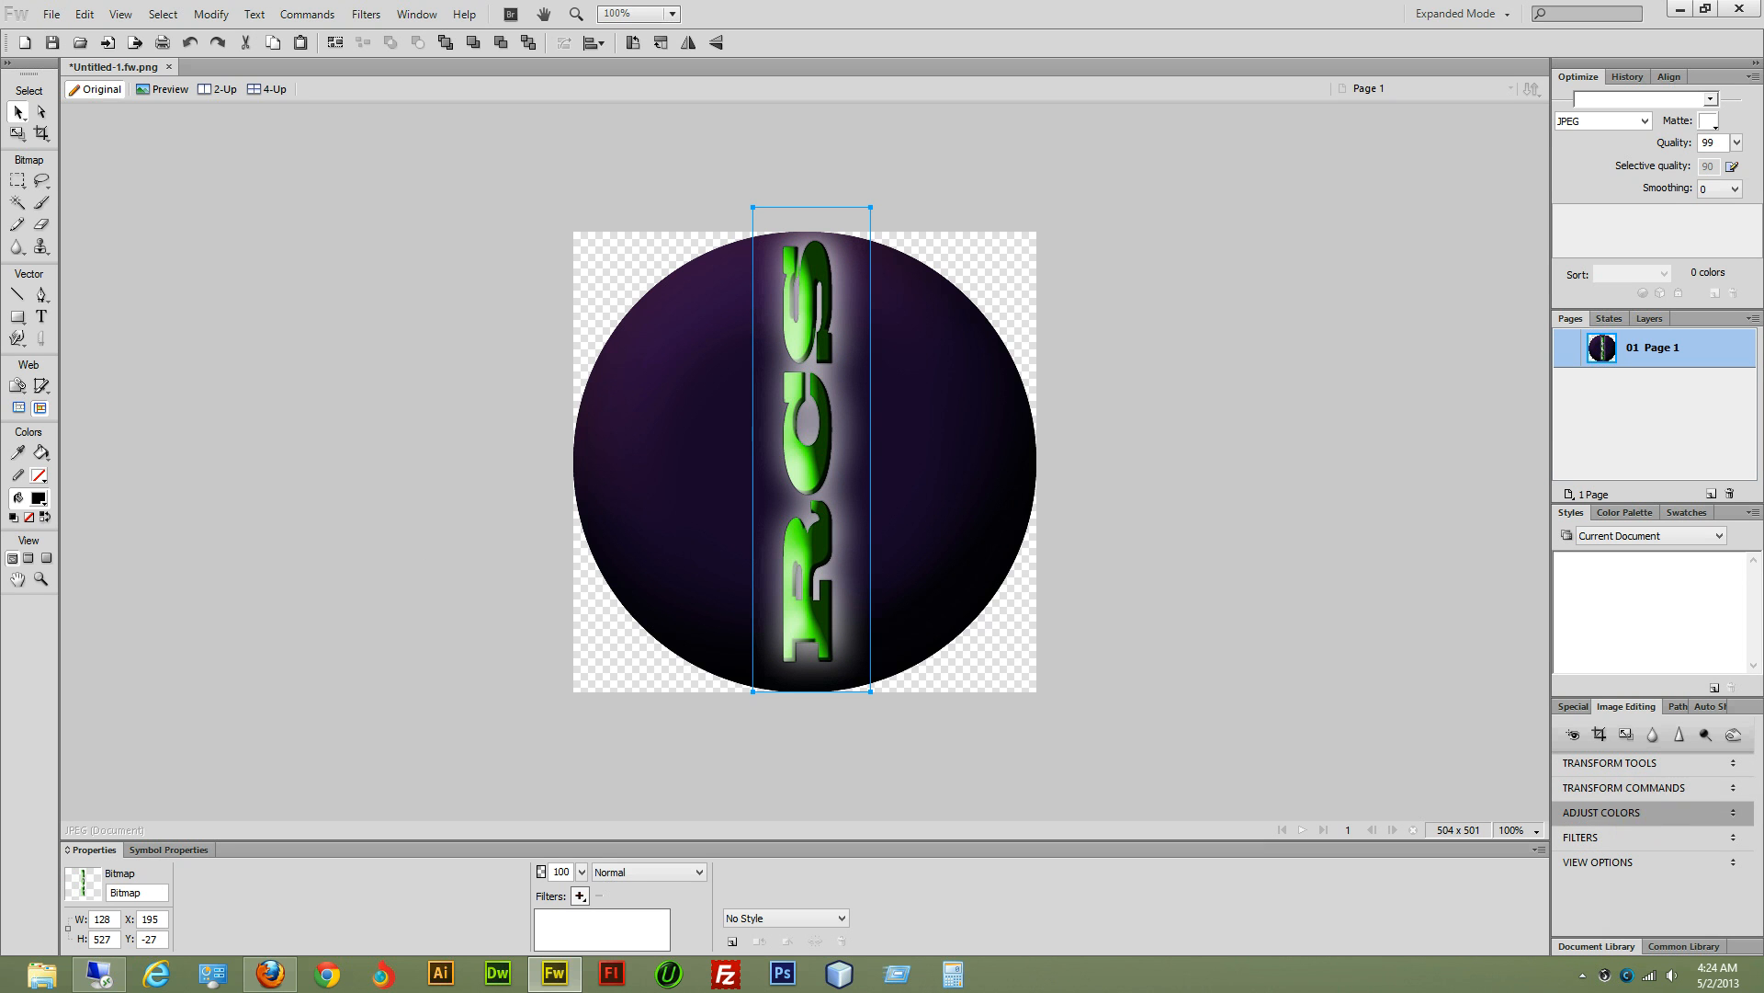
# Step: Rotate the RCS text bitmap 90° counterclockwise, and turn it back 90° clockwise
pyautogui.click(1620, 788)
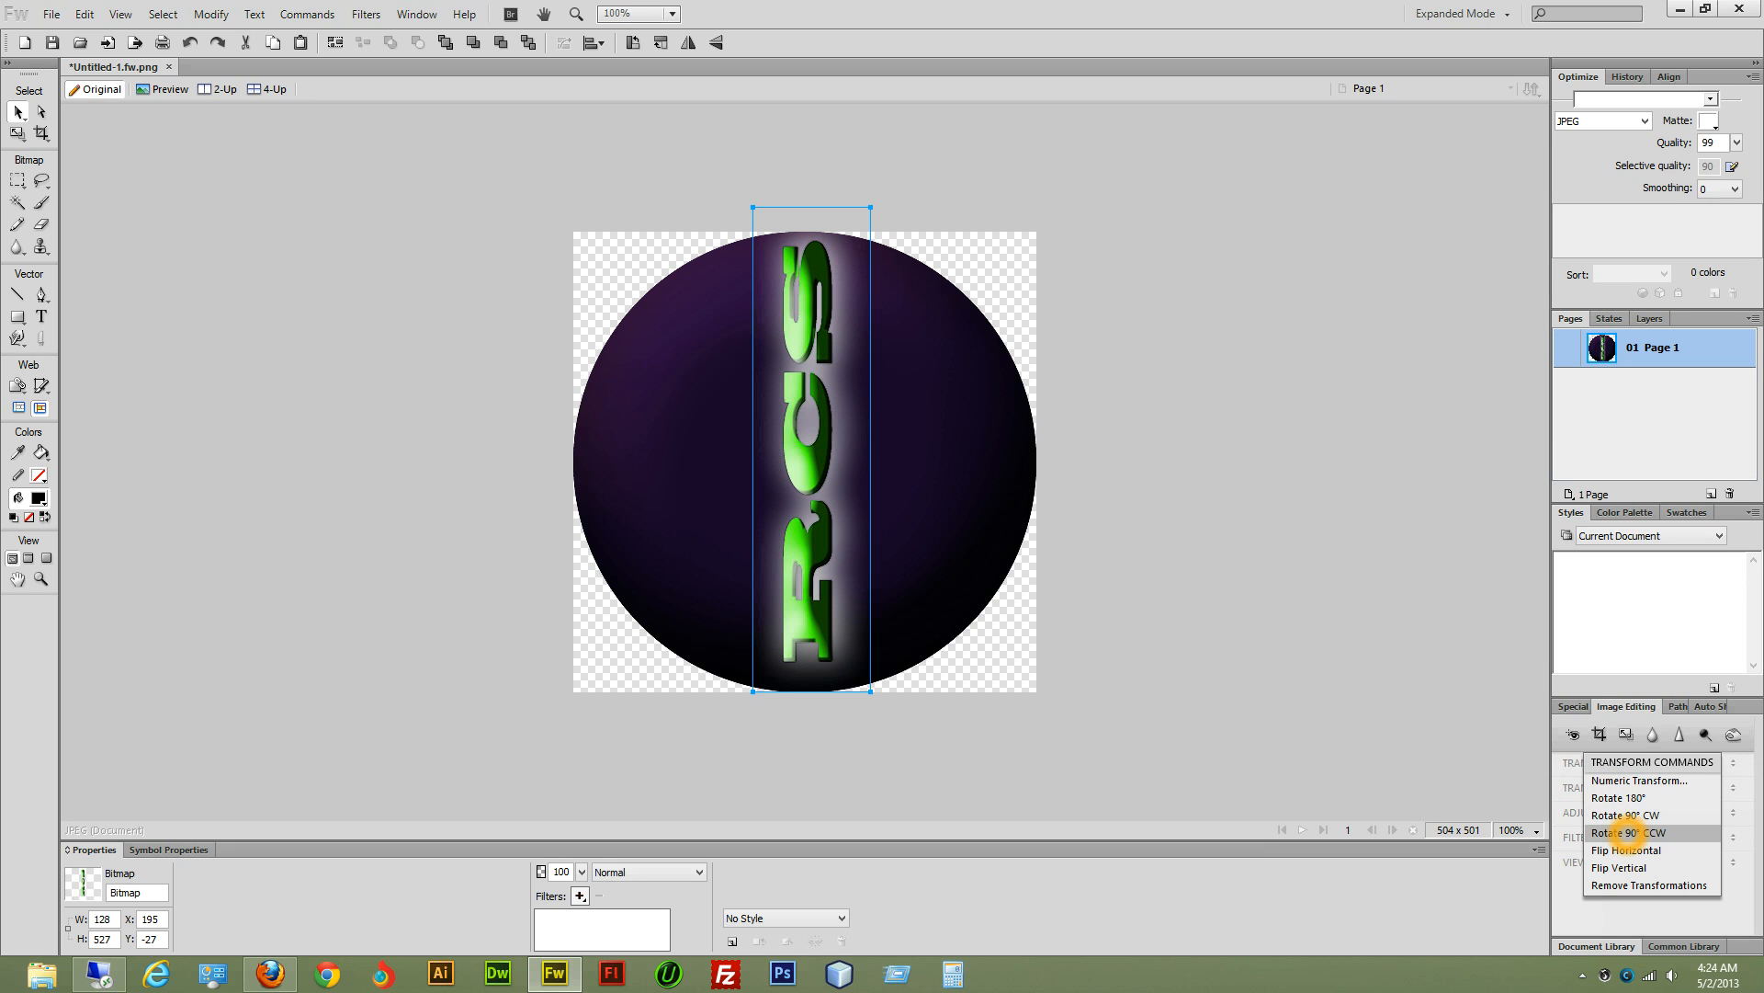
pyautogui.click(1627, 831)
pyautogui.click(1620, 787)
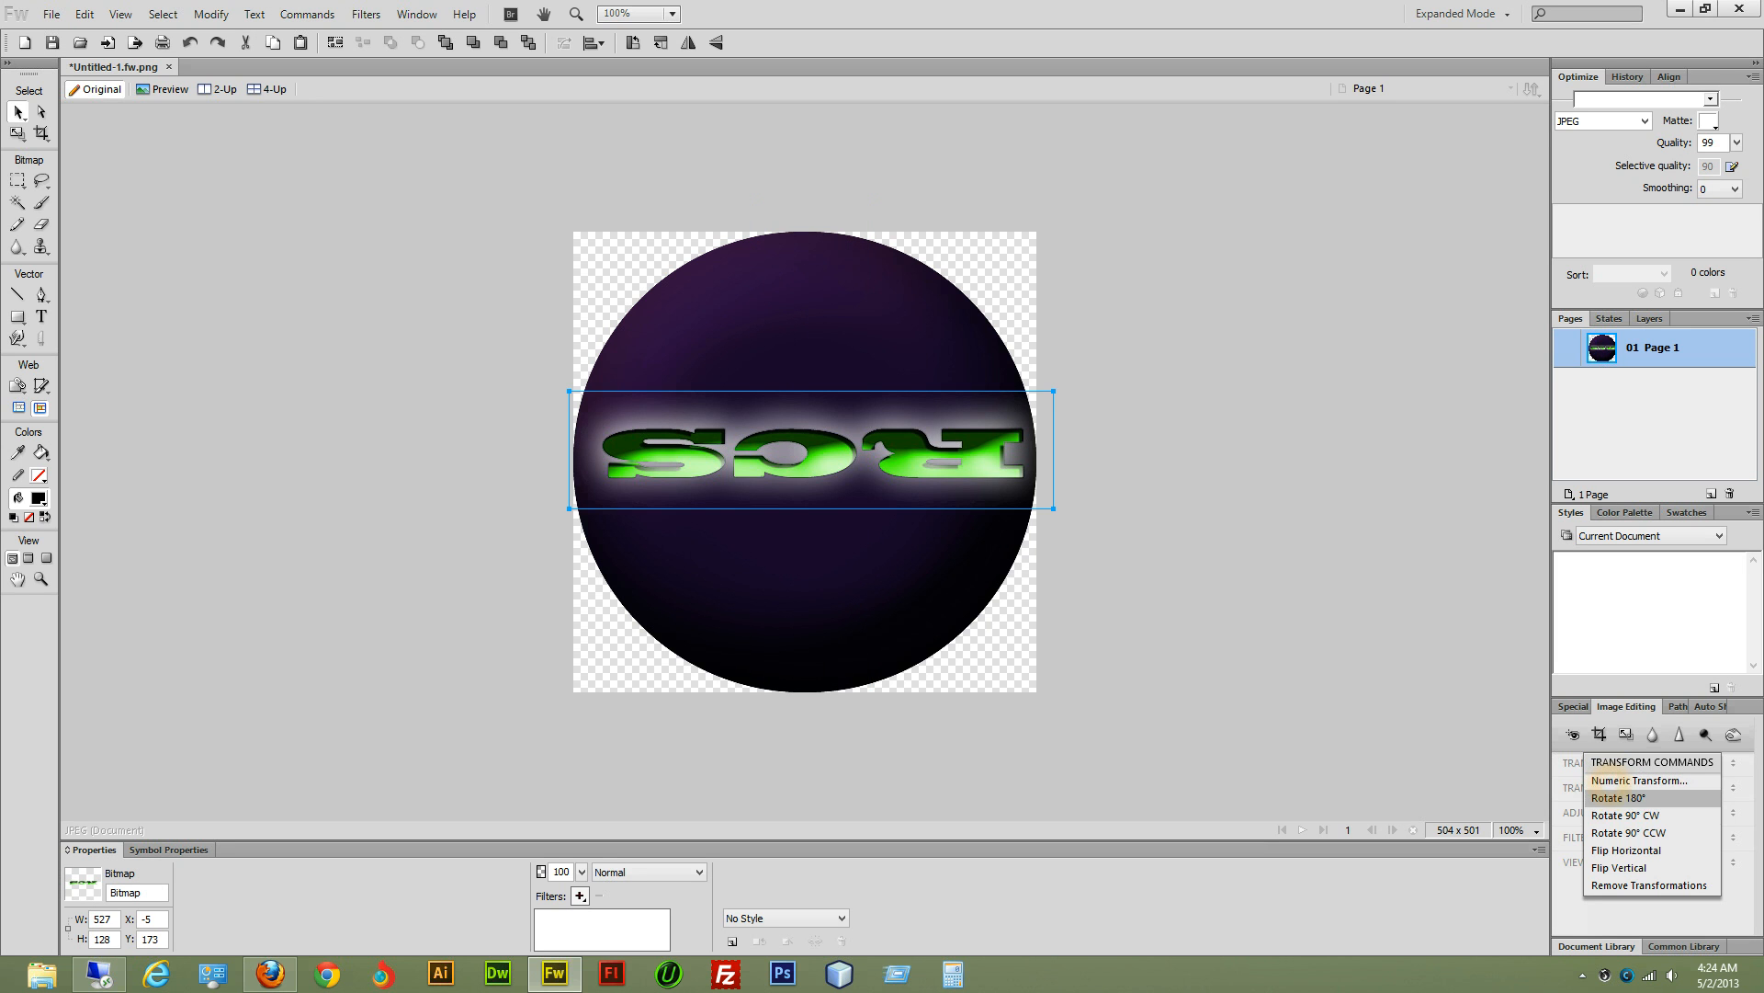
pyautogui.click(1626, 812)
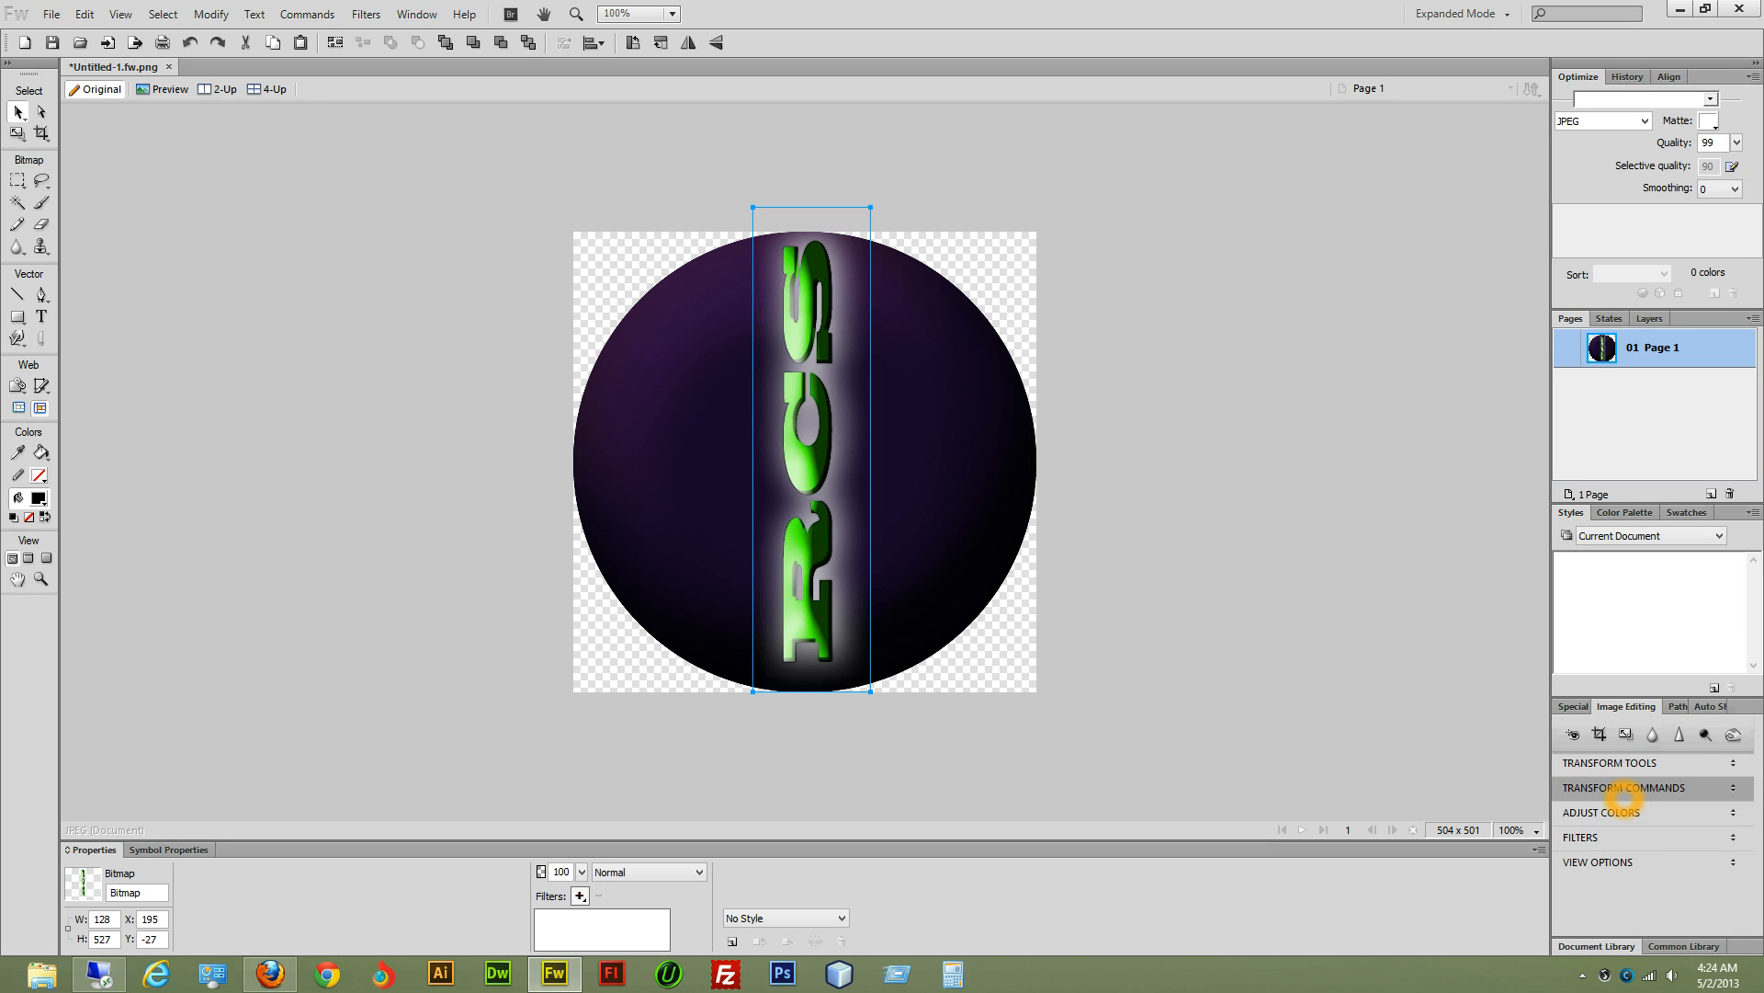
# Step: Rotate the vertical RCS text bitmap 90° clockwise so it reads horizontally
pyautogui.click(1623, 788)
pyautogui.click(1623, 814)
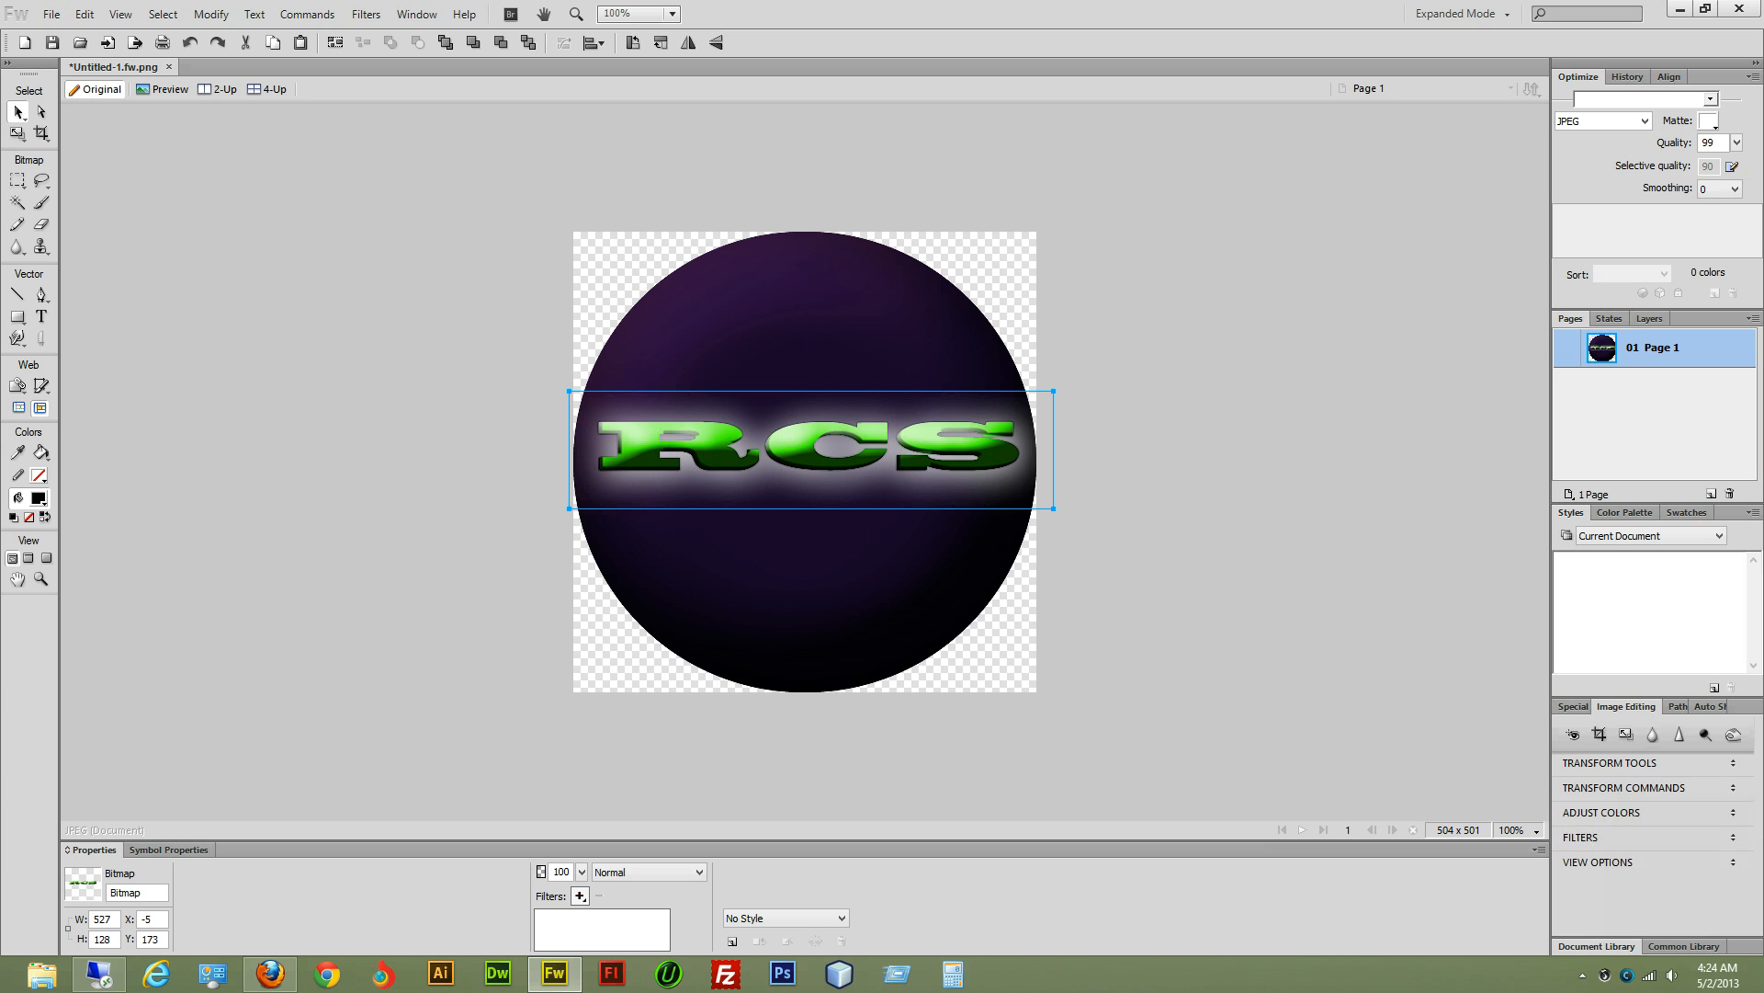
# Step: Skew the RCS text bitmap to taper its right end, and move it left to about X -39, Y 174
pyautogui.click(1577, 762)
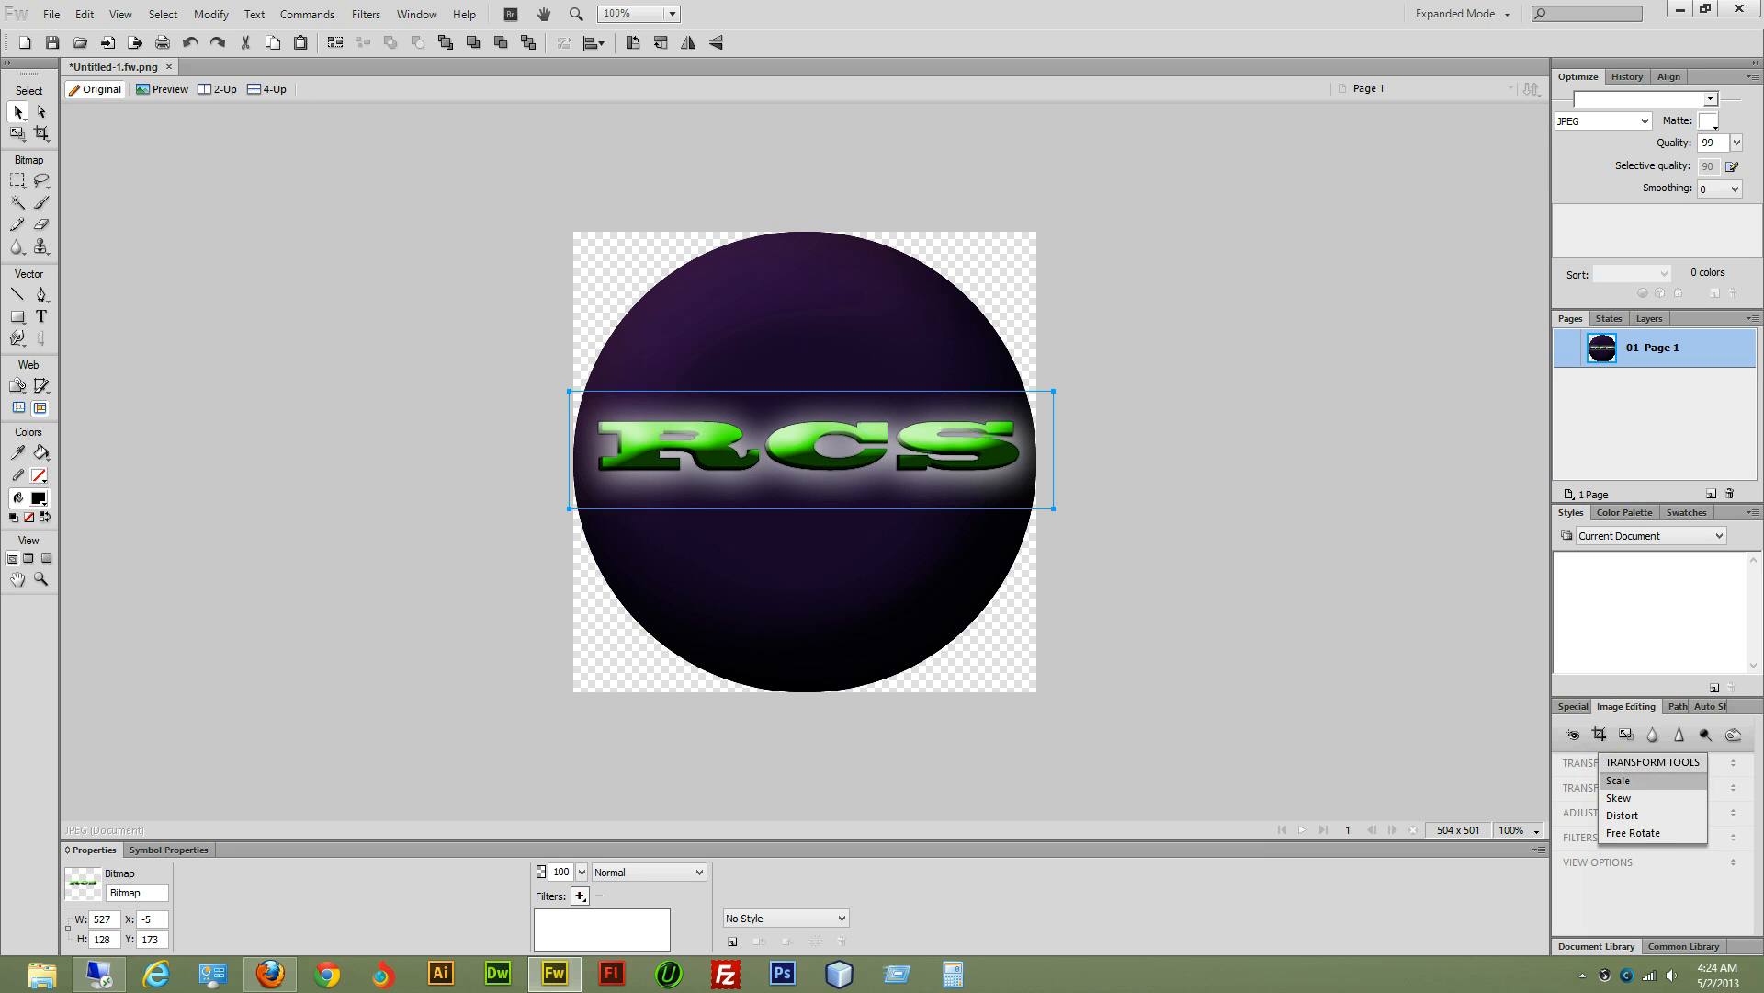
pyautogui.click(1654, 800)
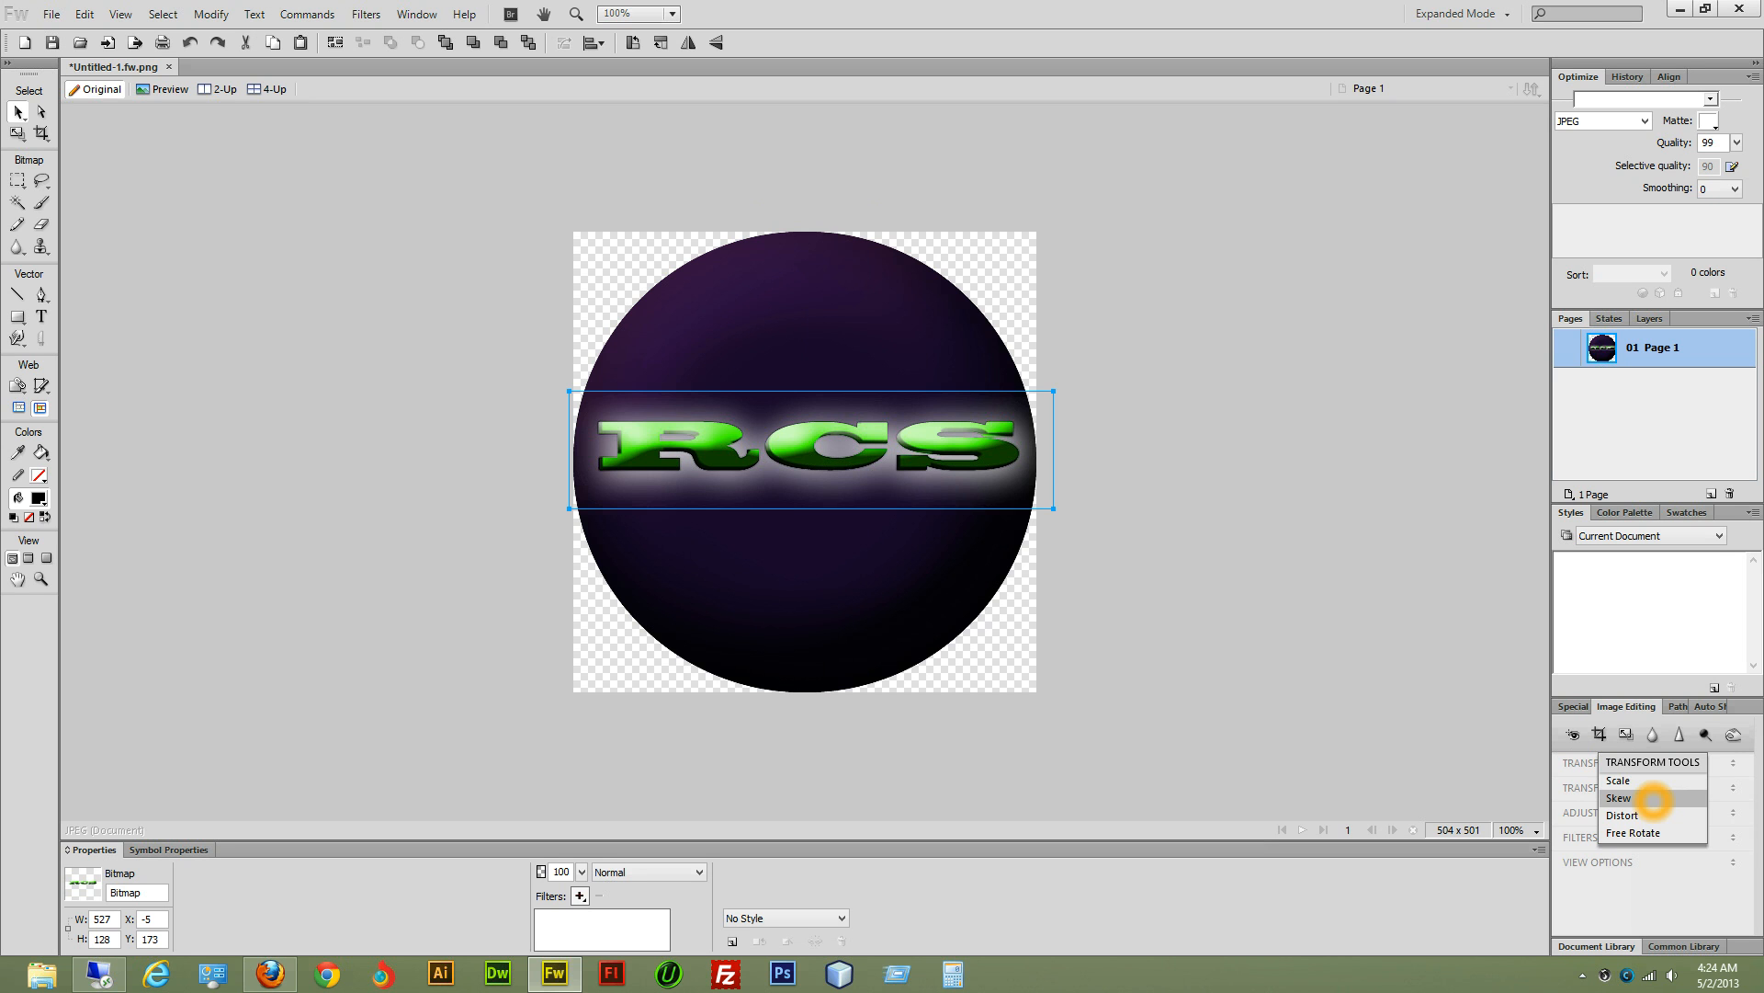
pyautogui.click(1051, 391)
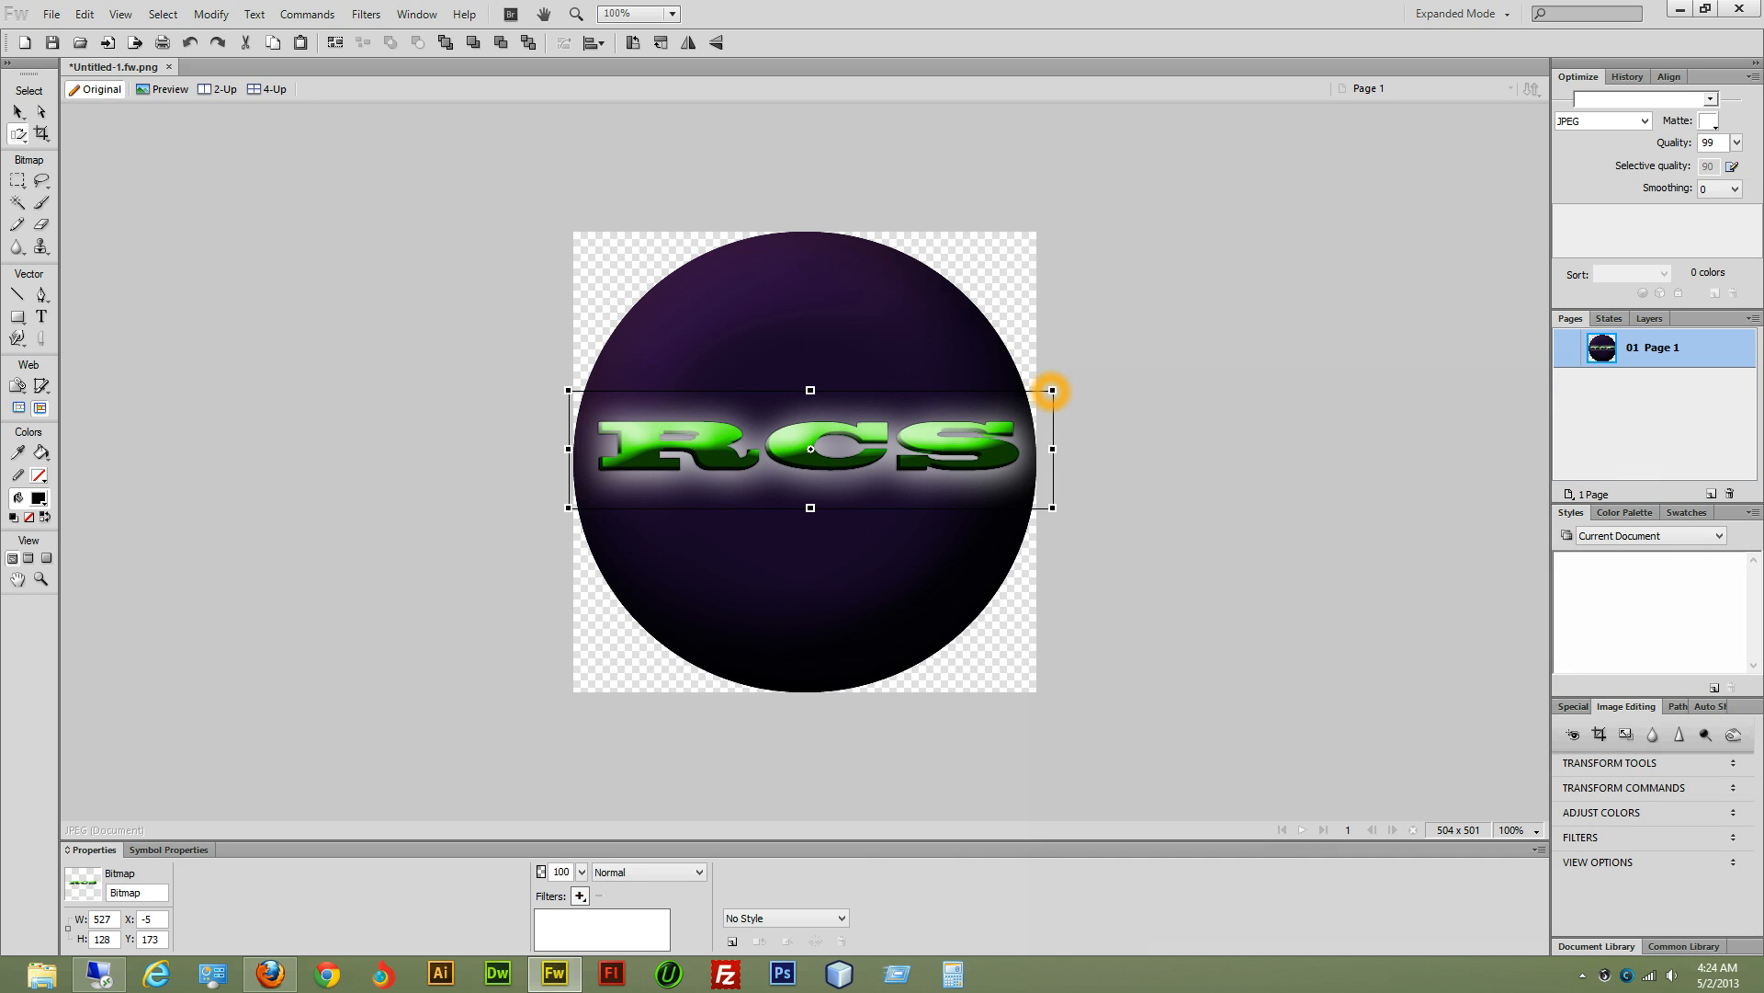
pyautogui.moveTo(1054, 392)
pyautogui.mouseDown()
pyautogui.moveTo(1056, 433)
pyautogui.moveTo(1054, 415)
pyautogui.mouseUp()
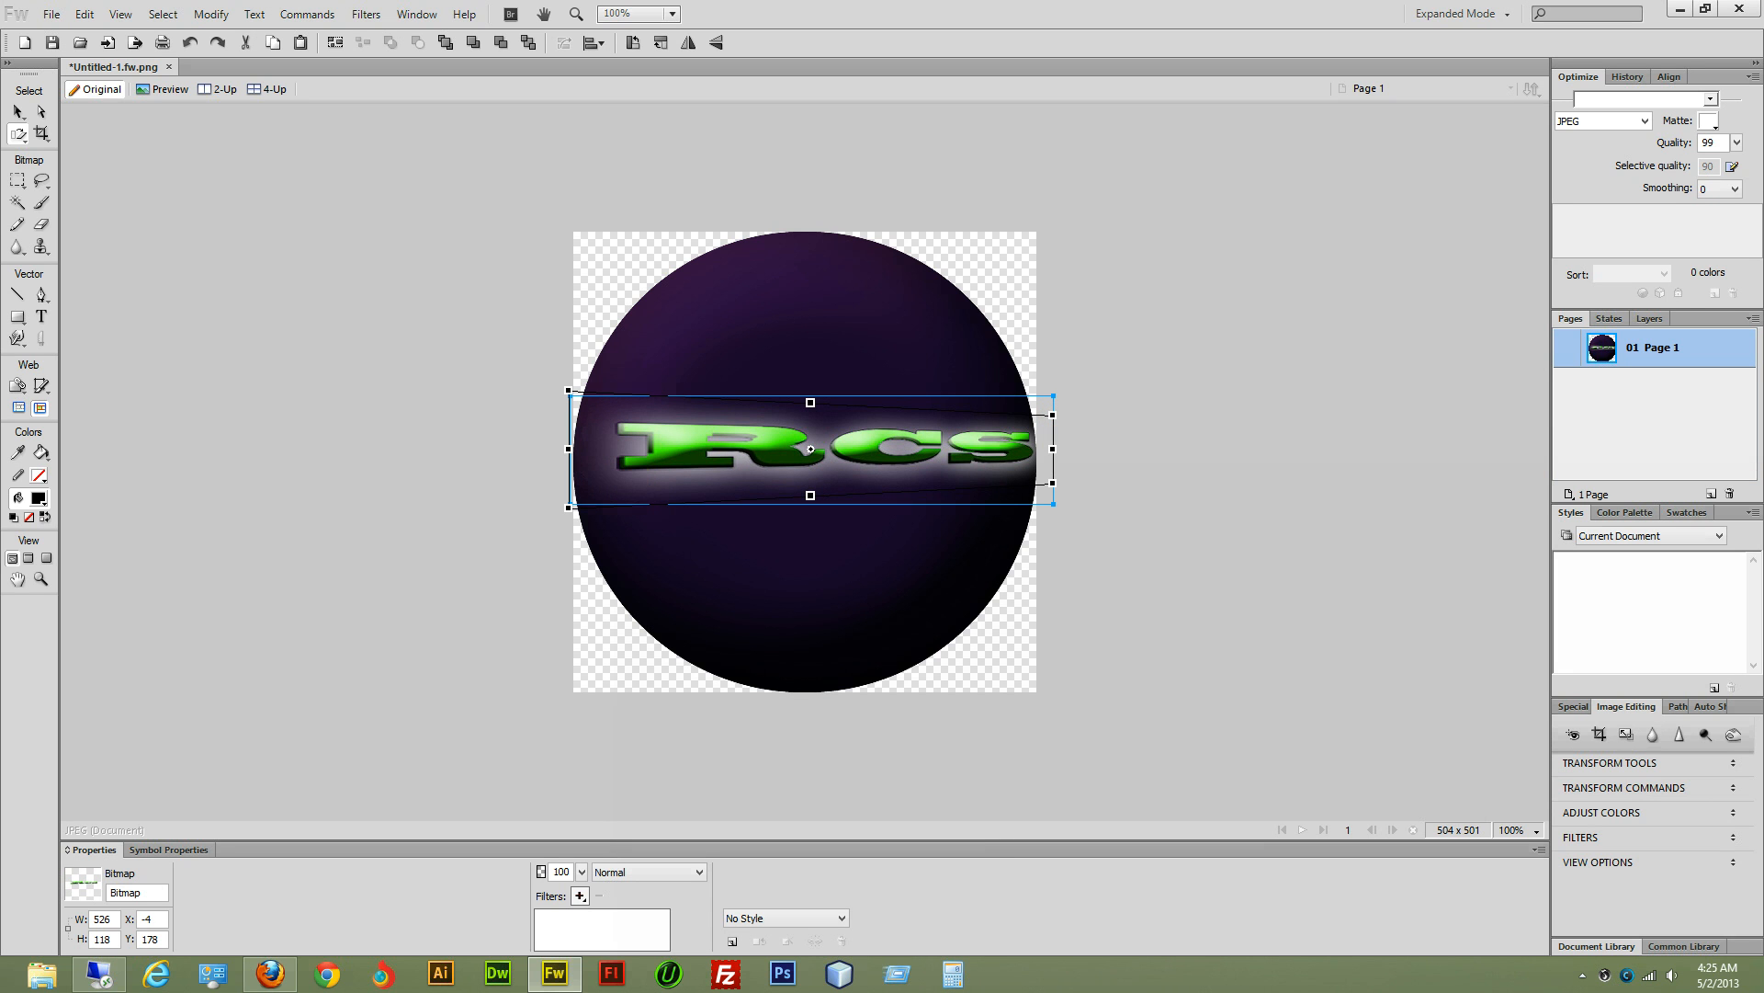
pyautogui.moveTo(728, 461); pyautogui.dragTo(677, 478)
pyautogui.moveTo(808, 475); pyautogui.dragTo(827, 455)
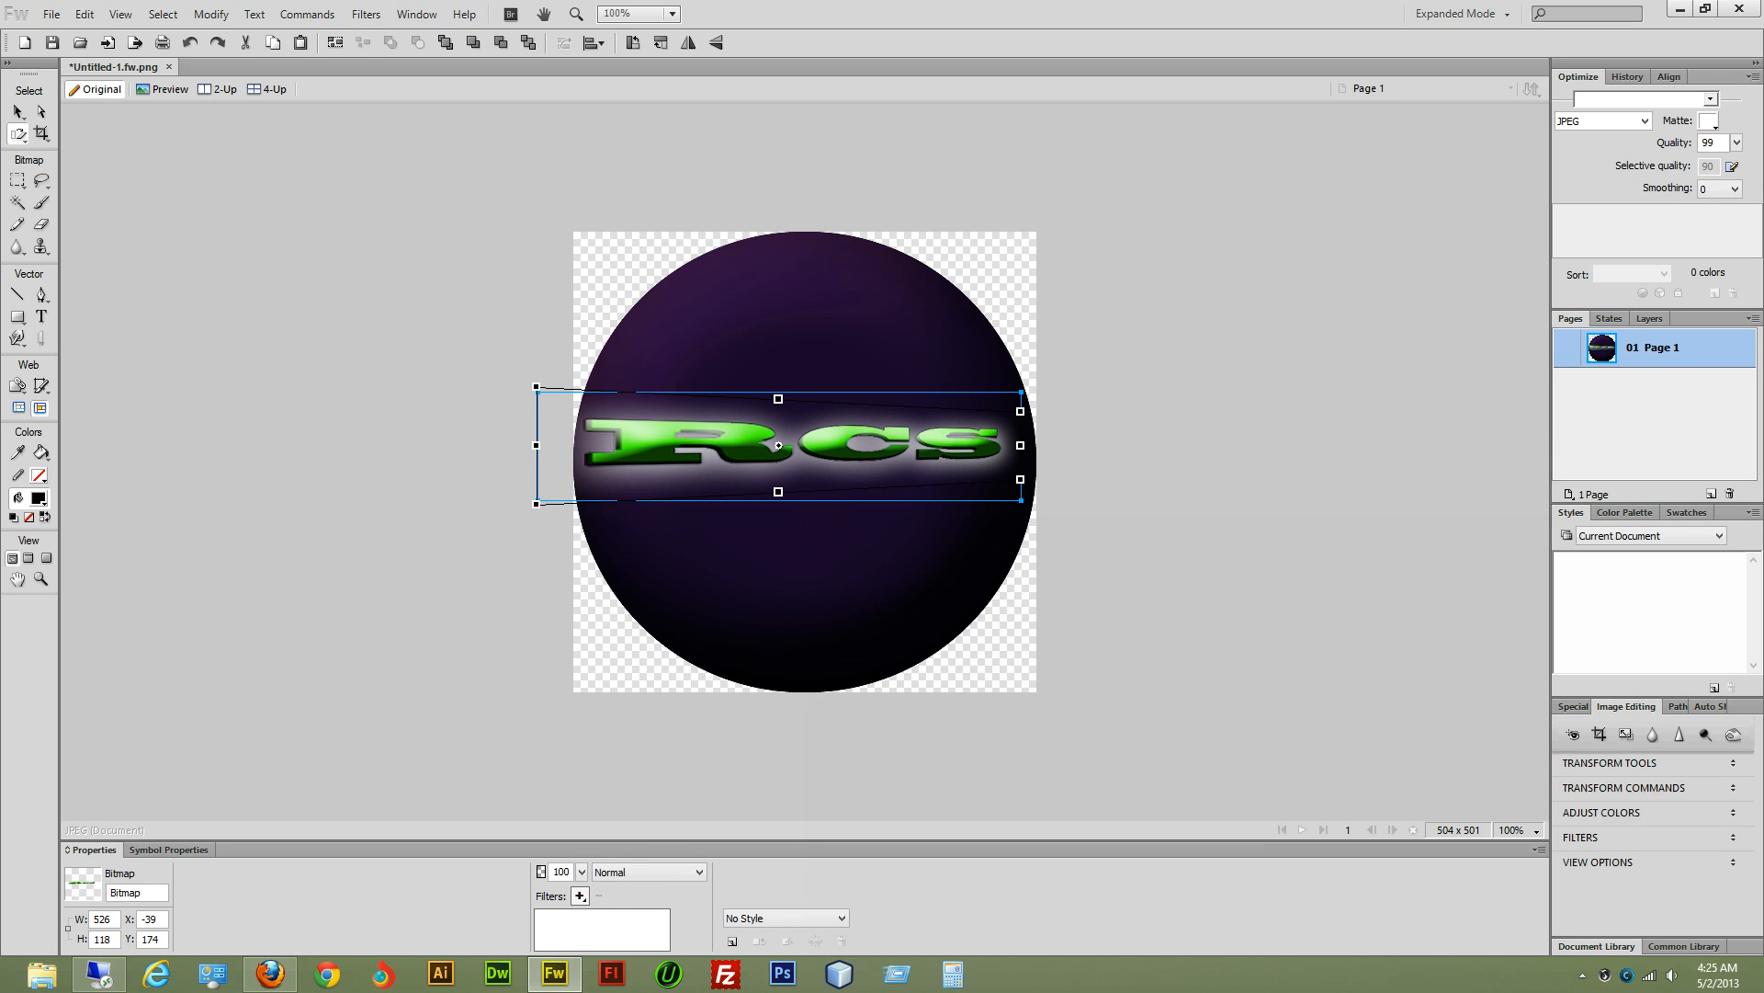
# Step: Distort the RCS text bitmap to about 589 × 157 by pulling three corners outward, and shift it to about X -112, Y 145
pyautogui.click(1580, 763)
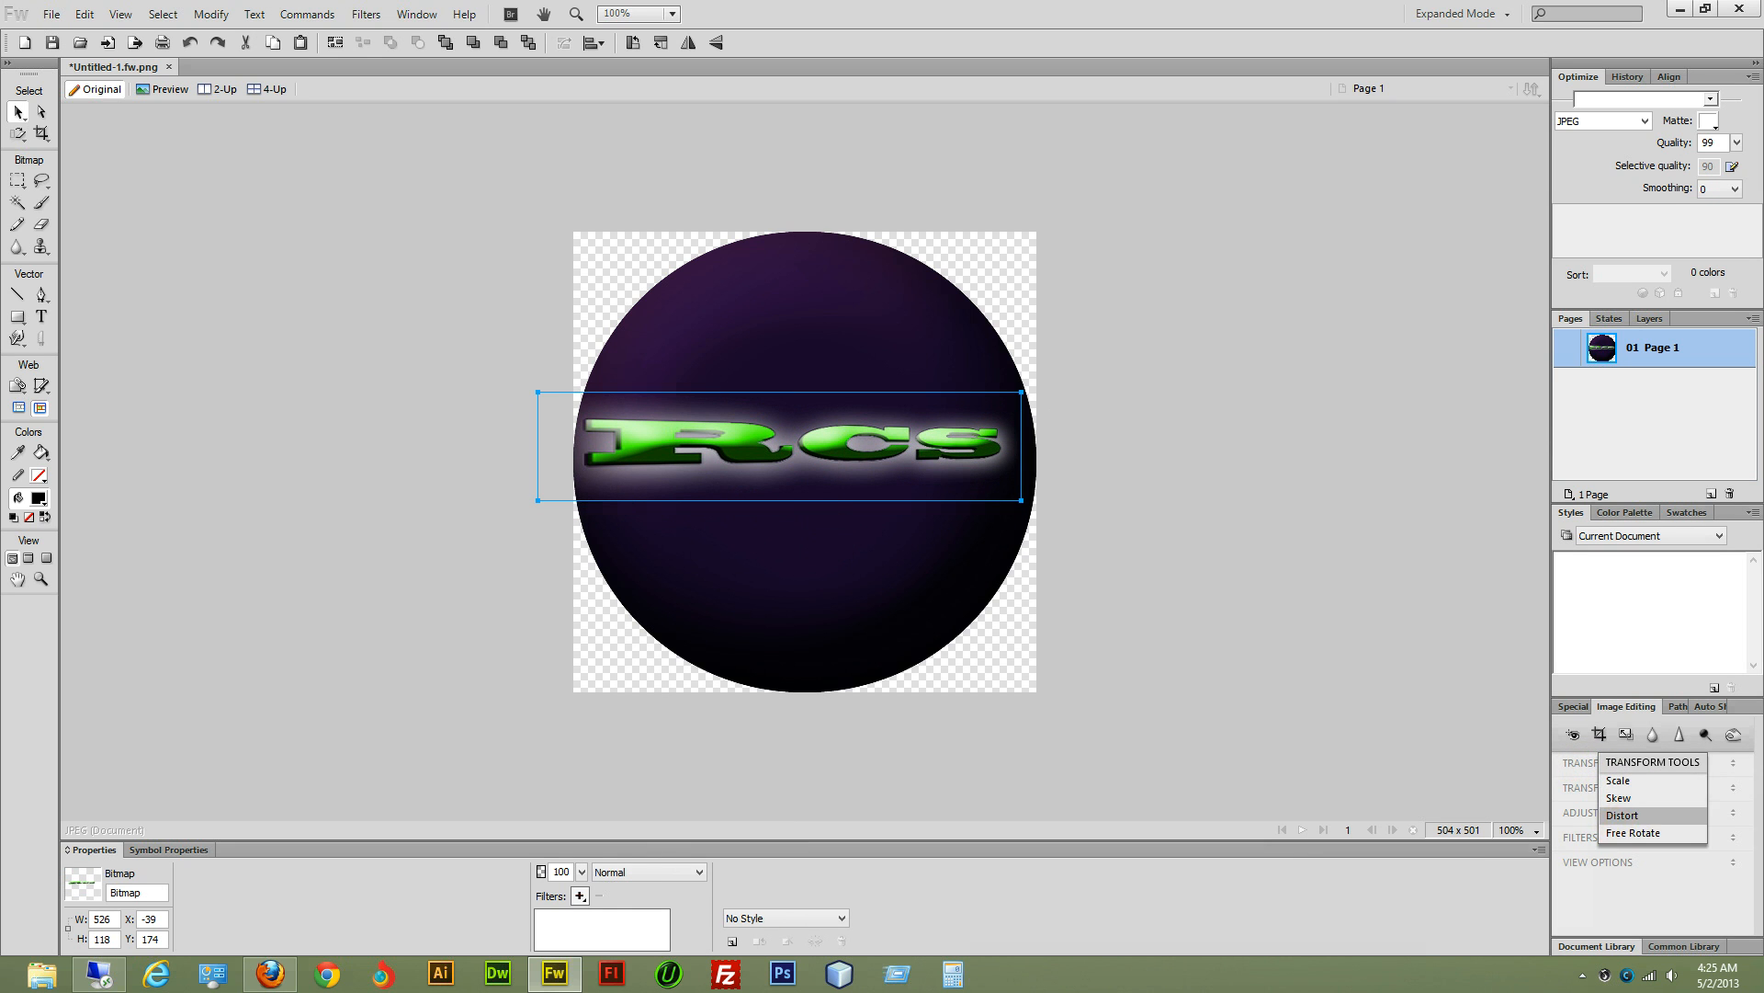
pyautogui.click(1622, 815)
pyautogui.click(1031, 391)
pyautogui.moveTo(1025, 394); pyautogui.dragTo(1026, 395)
pyautogui.moveTo(1020, 391); pyautogui.dragTo(1075, 445)
pyautogui.moveTo(537, 390); pyautogui.dragTo(524, 350)
pyautogui.moveTo(537, 500); pyautogui.dragTo(505, 526)
pyautogui.click(796, 454)
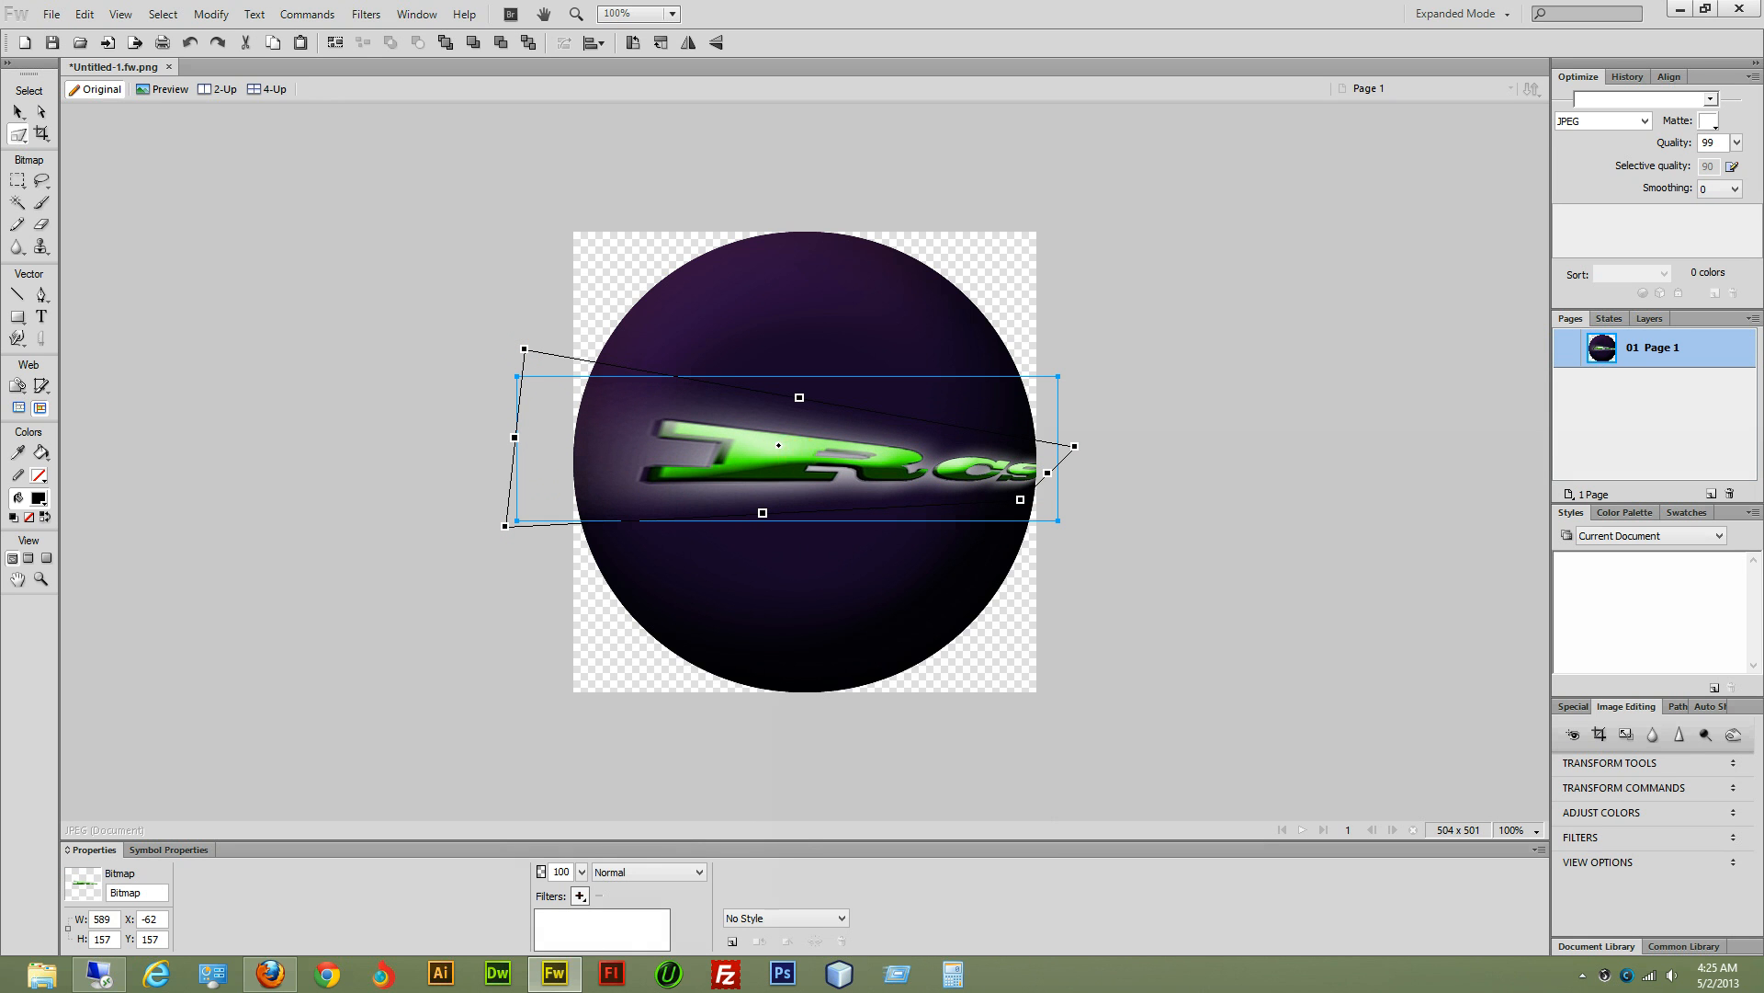
pyautogui.moveTo(839, 461); pyautogui.dragTo(793, 450)
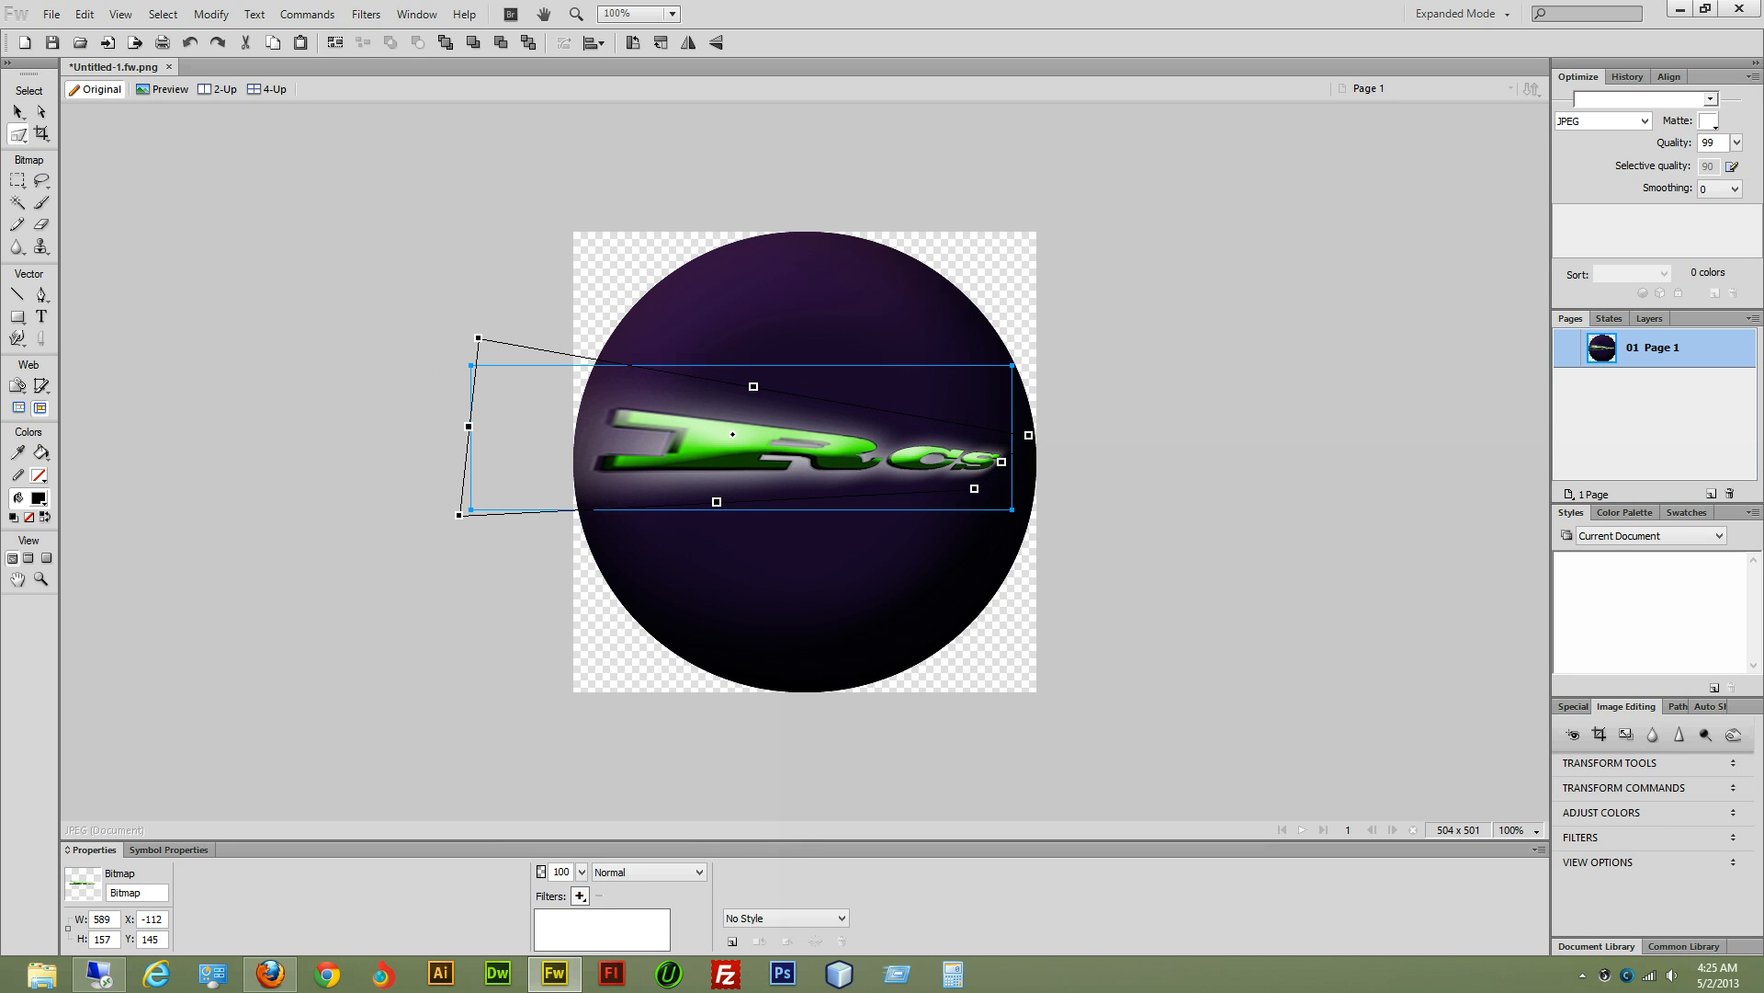
# Step: Free-rotate the RCS text bitmap counterclockwise onto a rising diagonal, and move it to about X -103, Y 164
pyautogui.click(1599, 734)
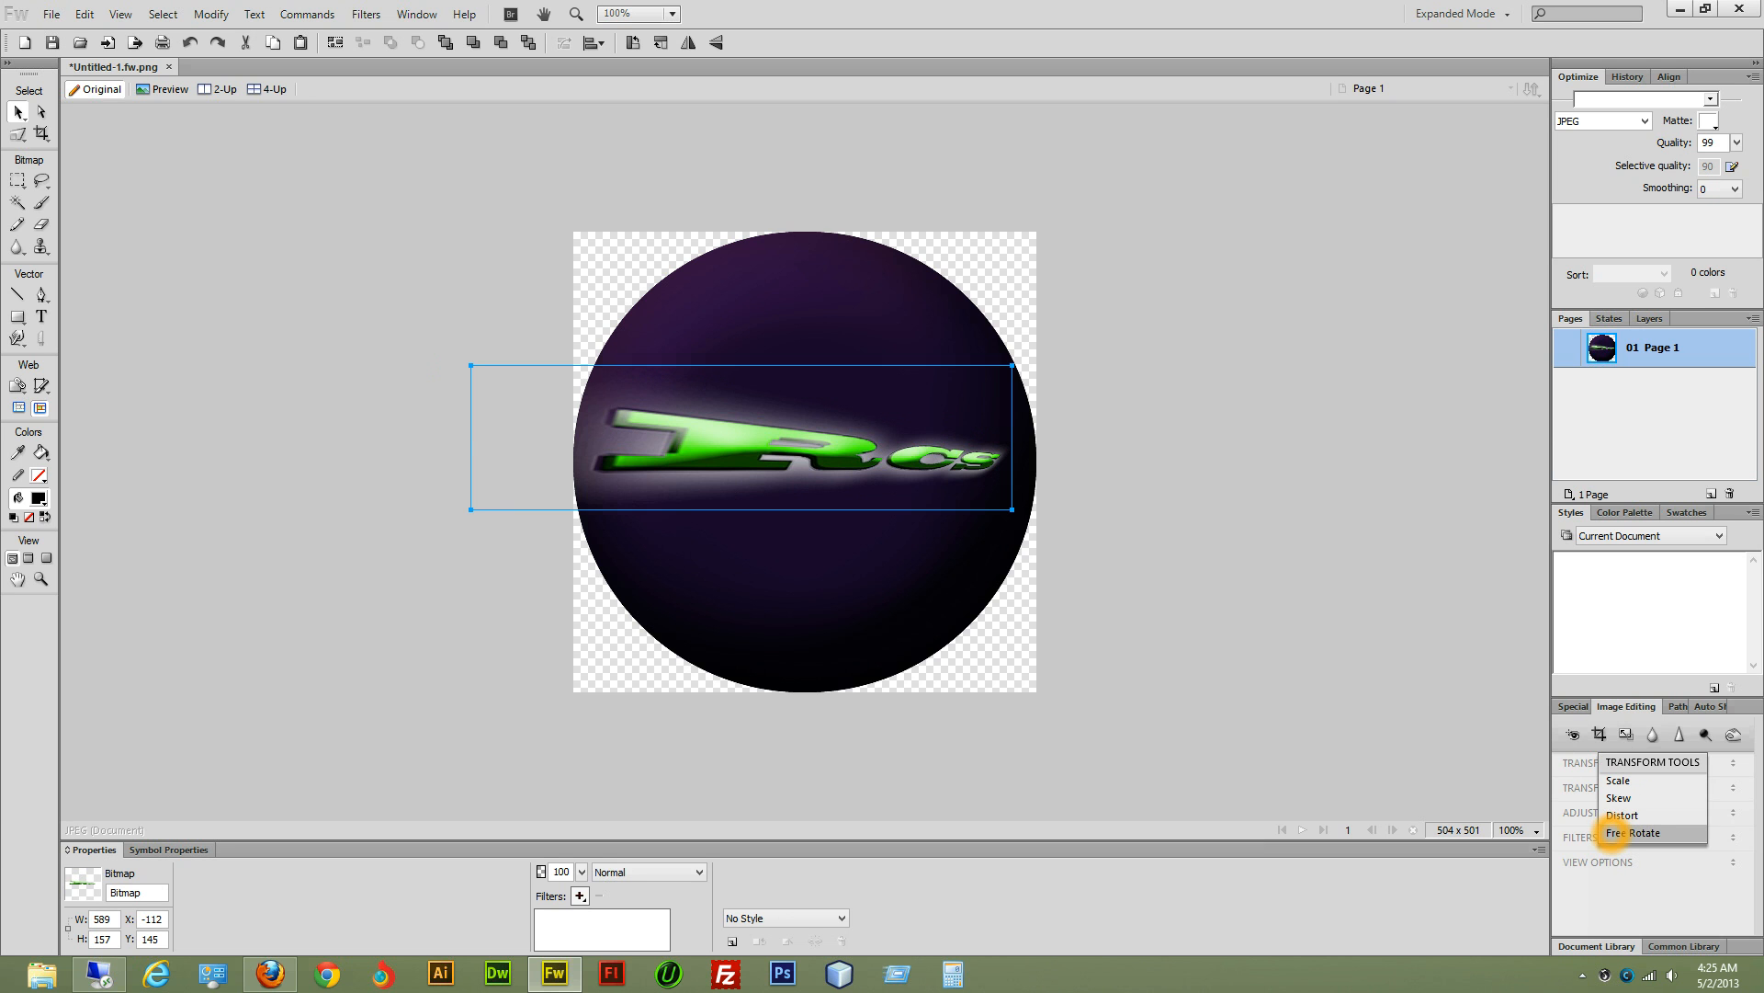
pyautogui.click(1632, 833)
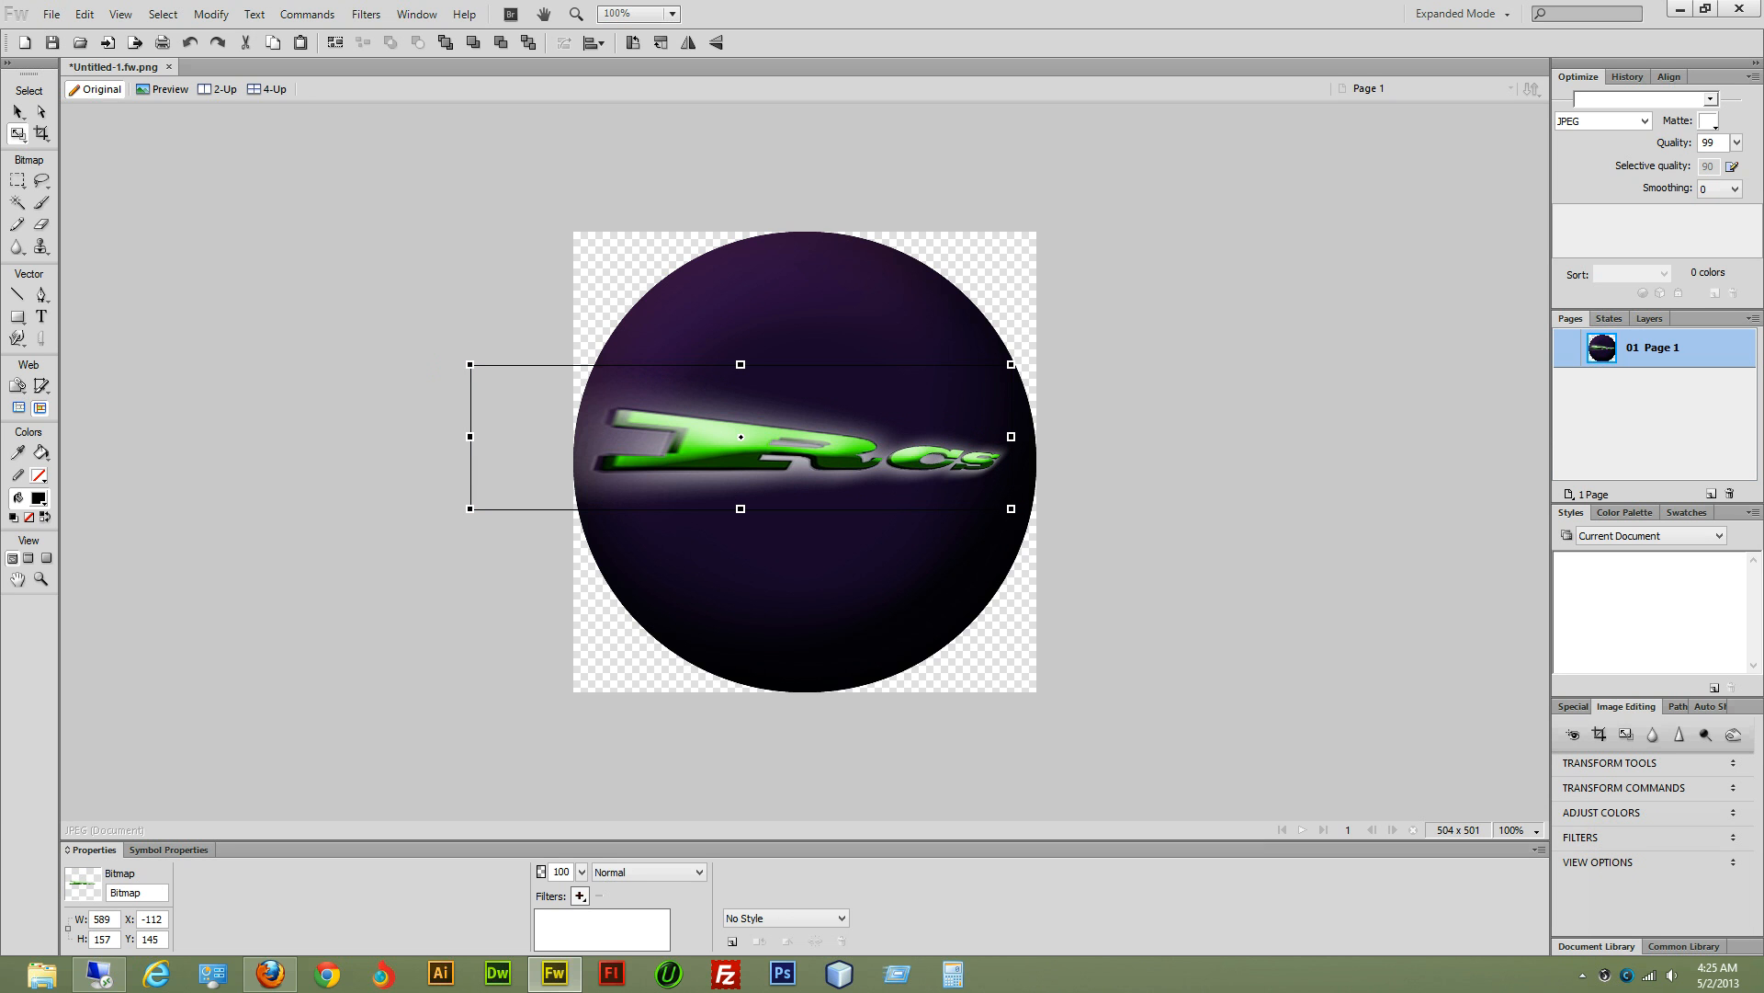
pyautogui.moveTo(1011, 436); pyautogui.dragTo(1009, 437)
pyautogui.moveTo(729, 425); pyautogui.dragTo(745, 443)
pyautogui.click(484, 383)
pyautogui.moveTo(486, 371); pyautogui.dragTo(515, 592)
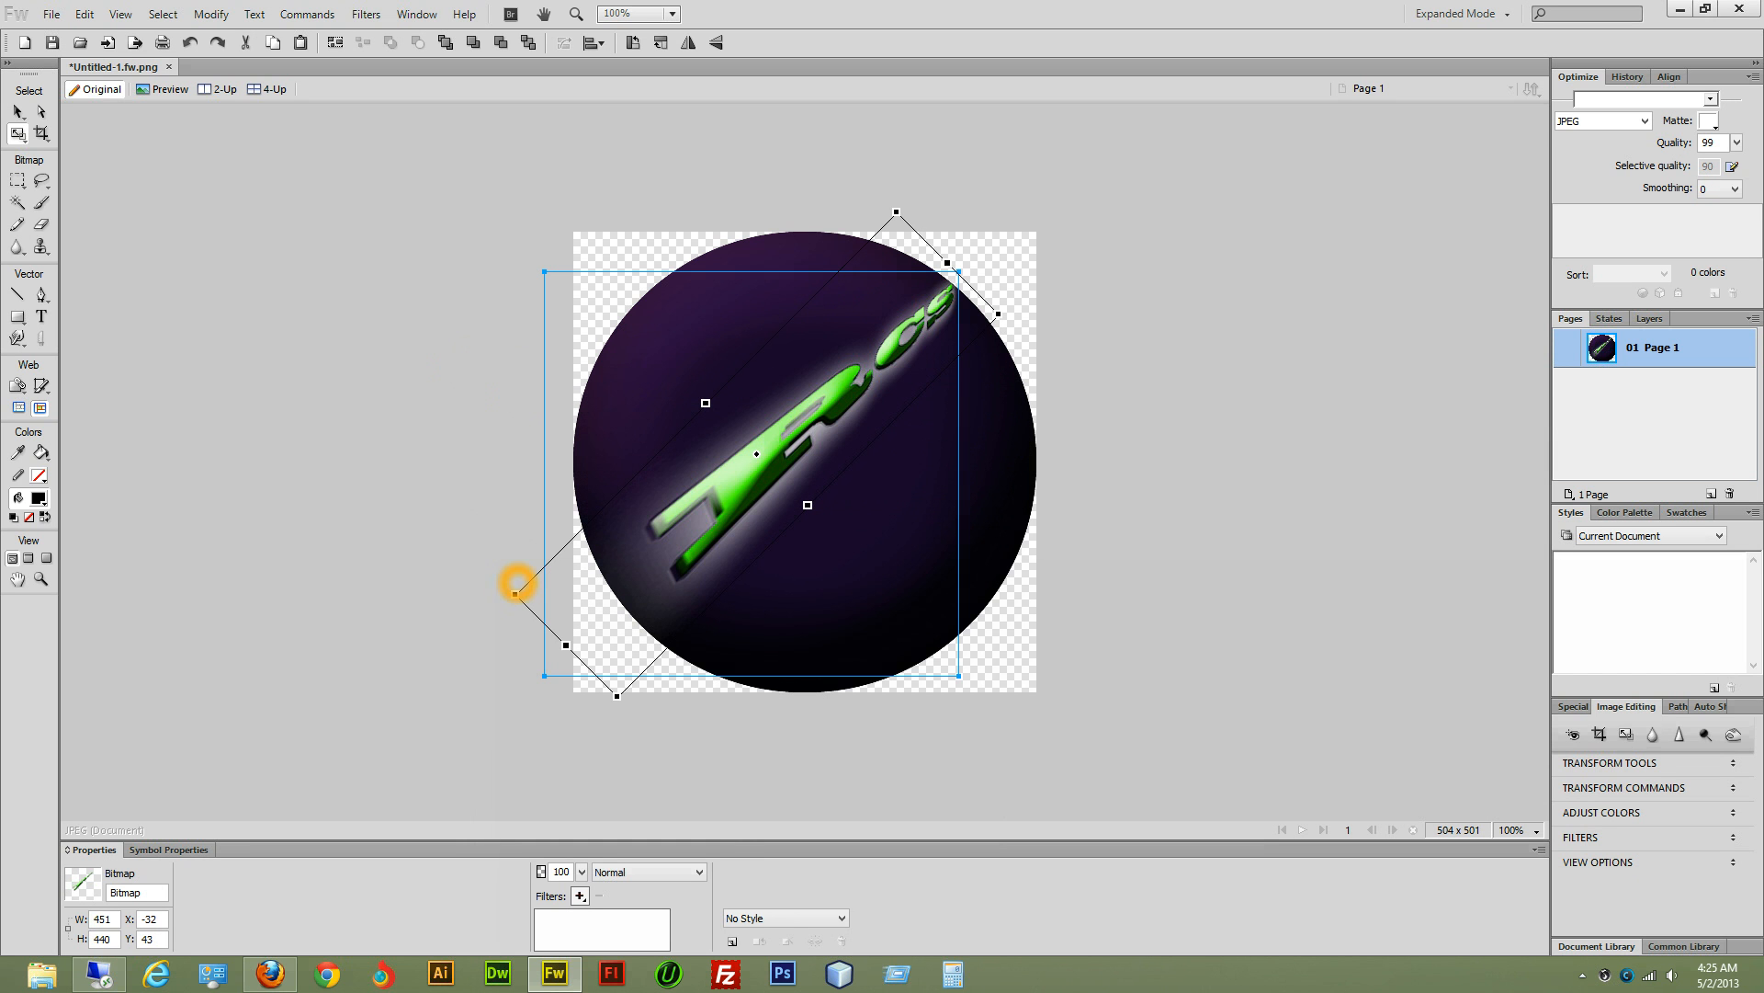
pyautogui.moveTo(792, 434); pyautogui.dragTo(759, 503)
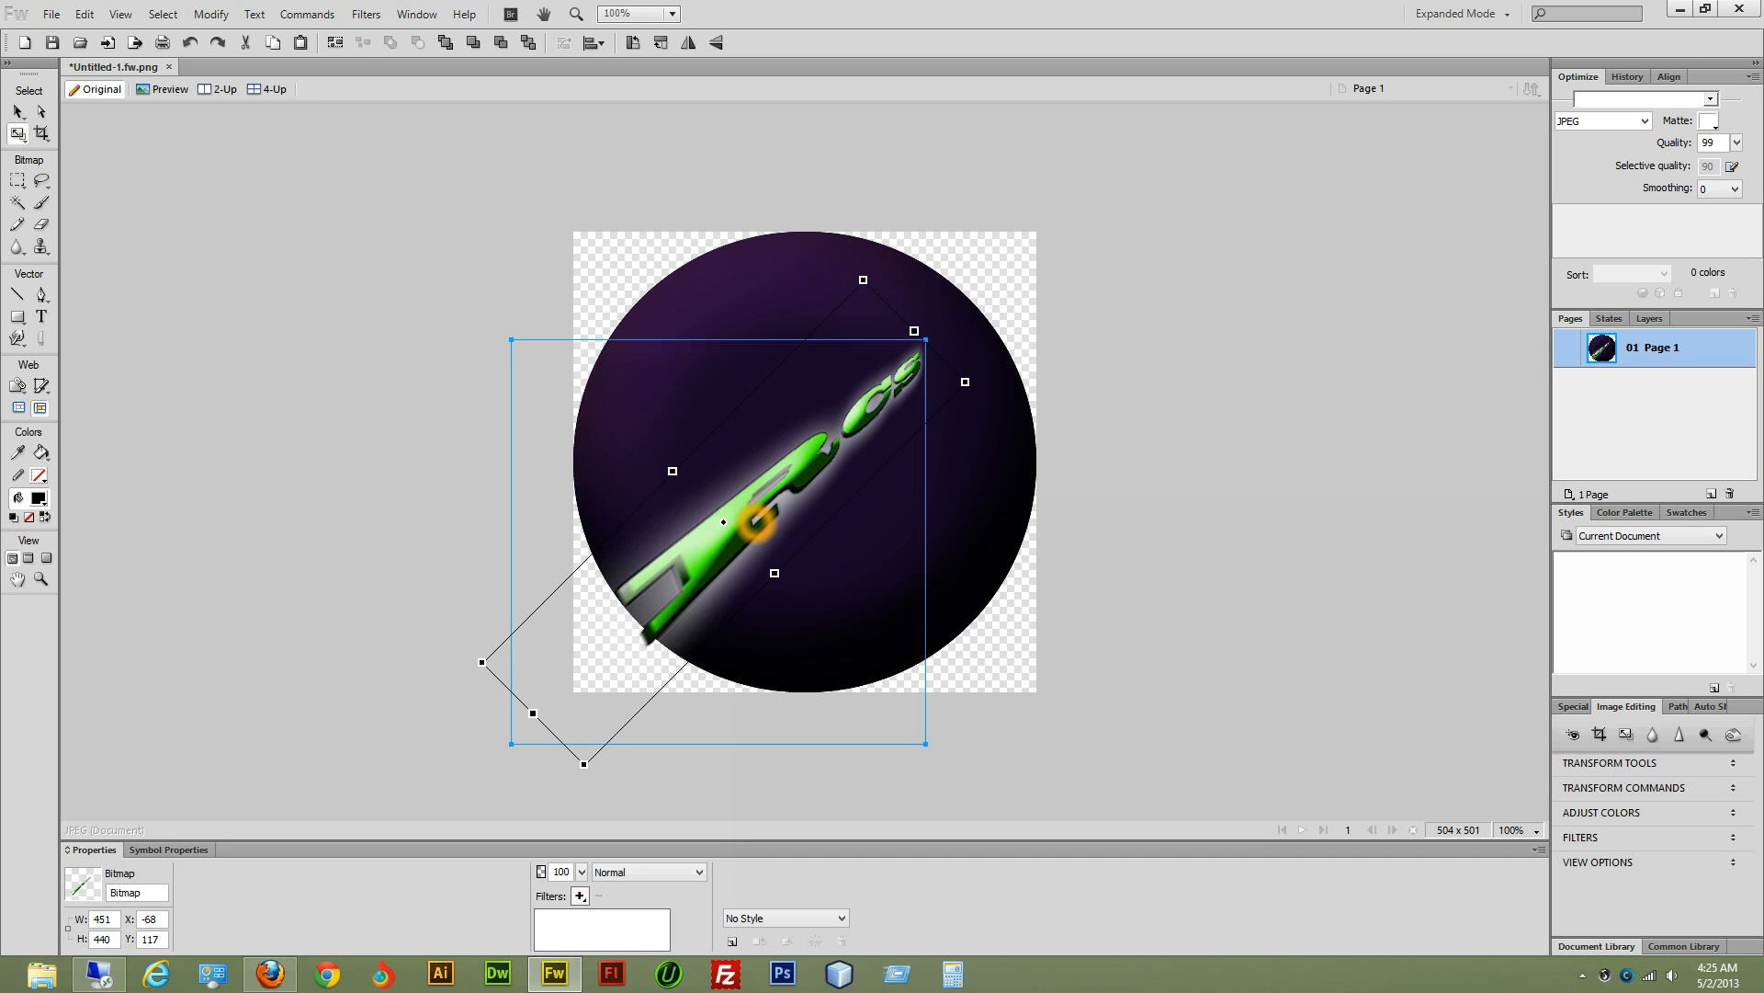
pyautogui.moveTo(755, 522)
pyautogui.mouseDown()
pyautogui.moveTo(684, 596)
pyautogui.moveTo(759, 524)
pyautogui.moveTo(774, 531)
pyautogui.mouseUp()
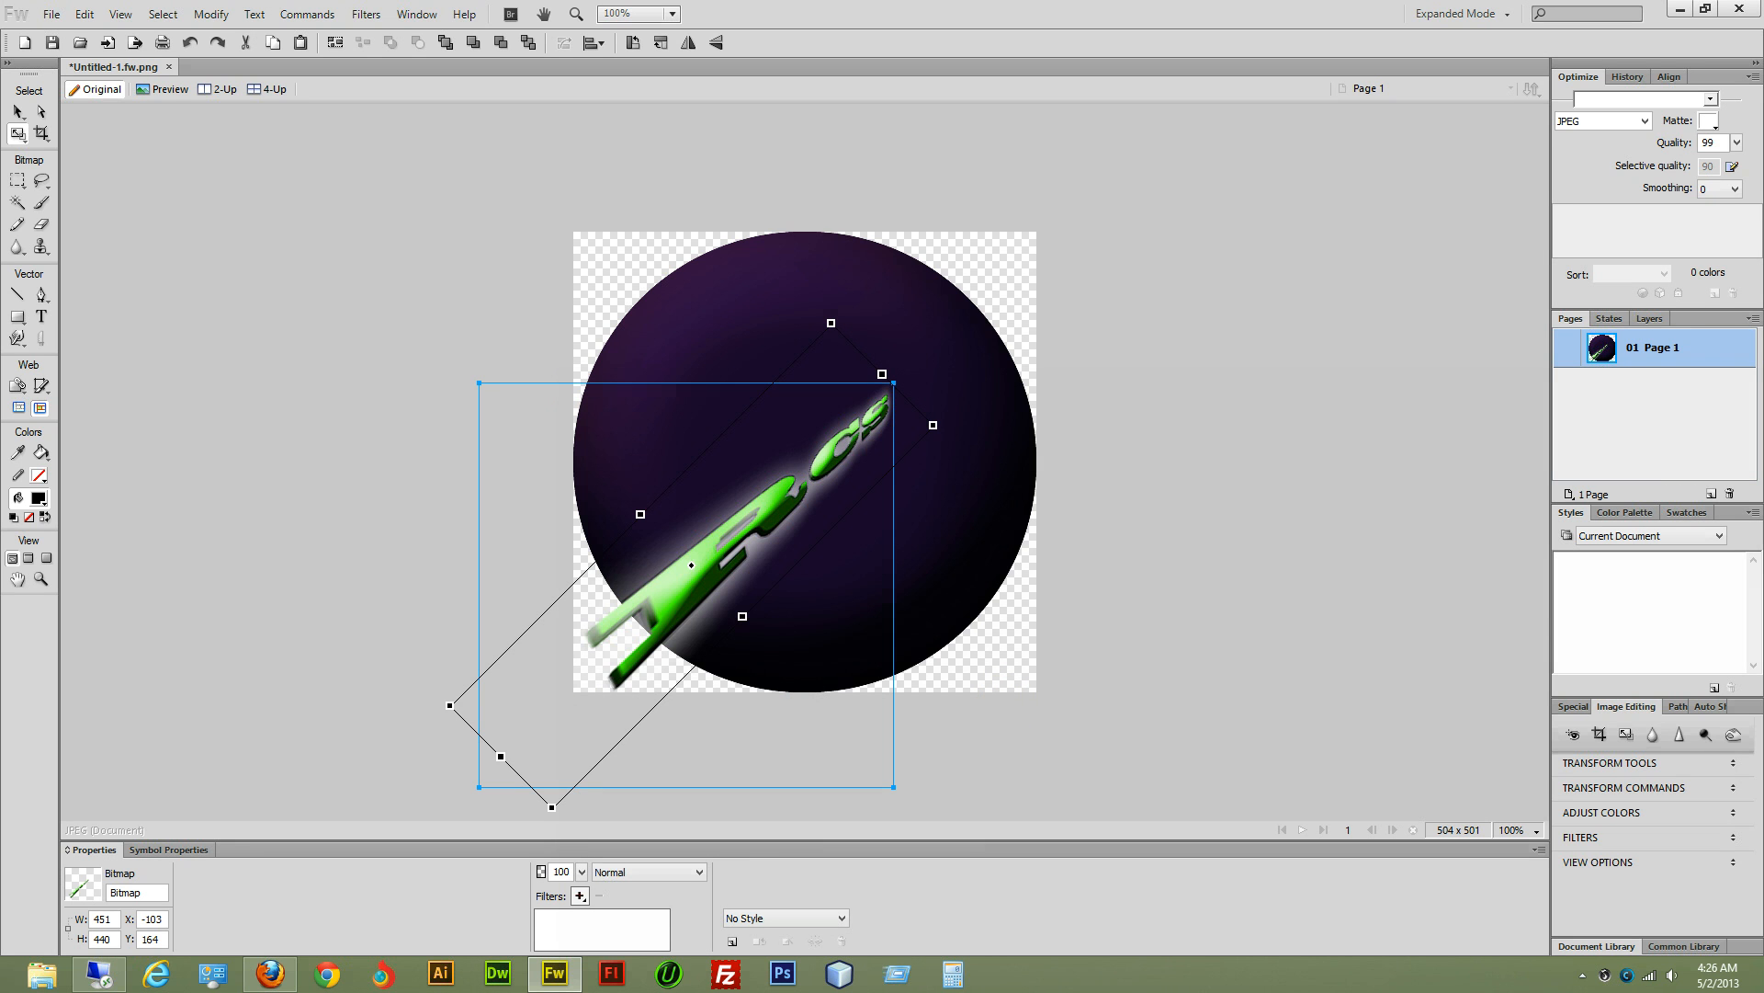
# Step: Examine the View Options commands for rulers, grid, guides and snapping
pyautogui.click(1617, 862)
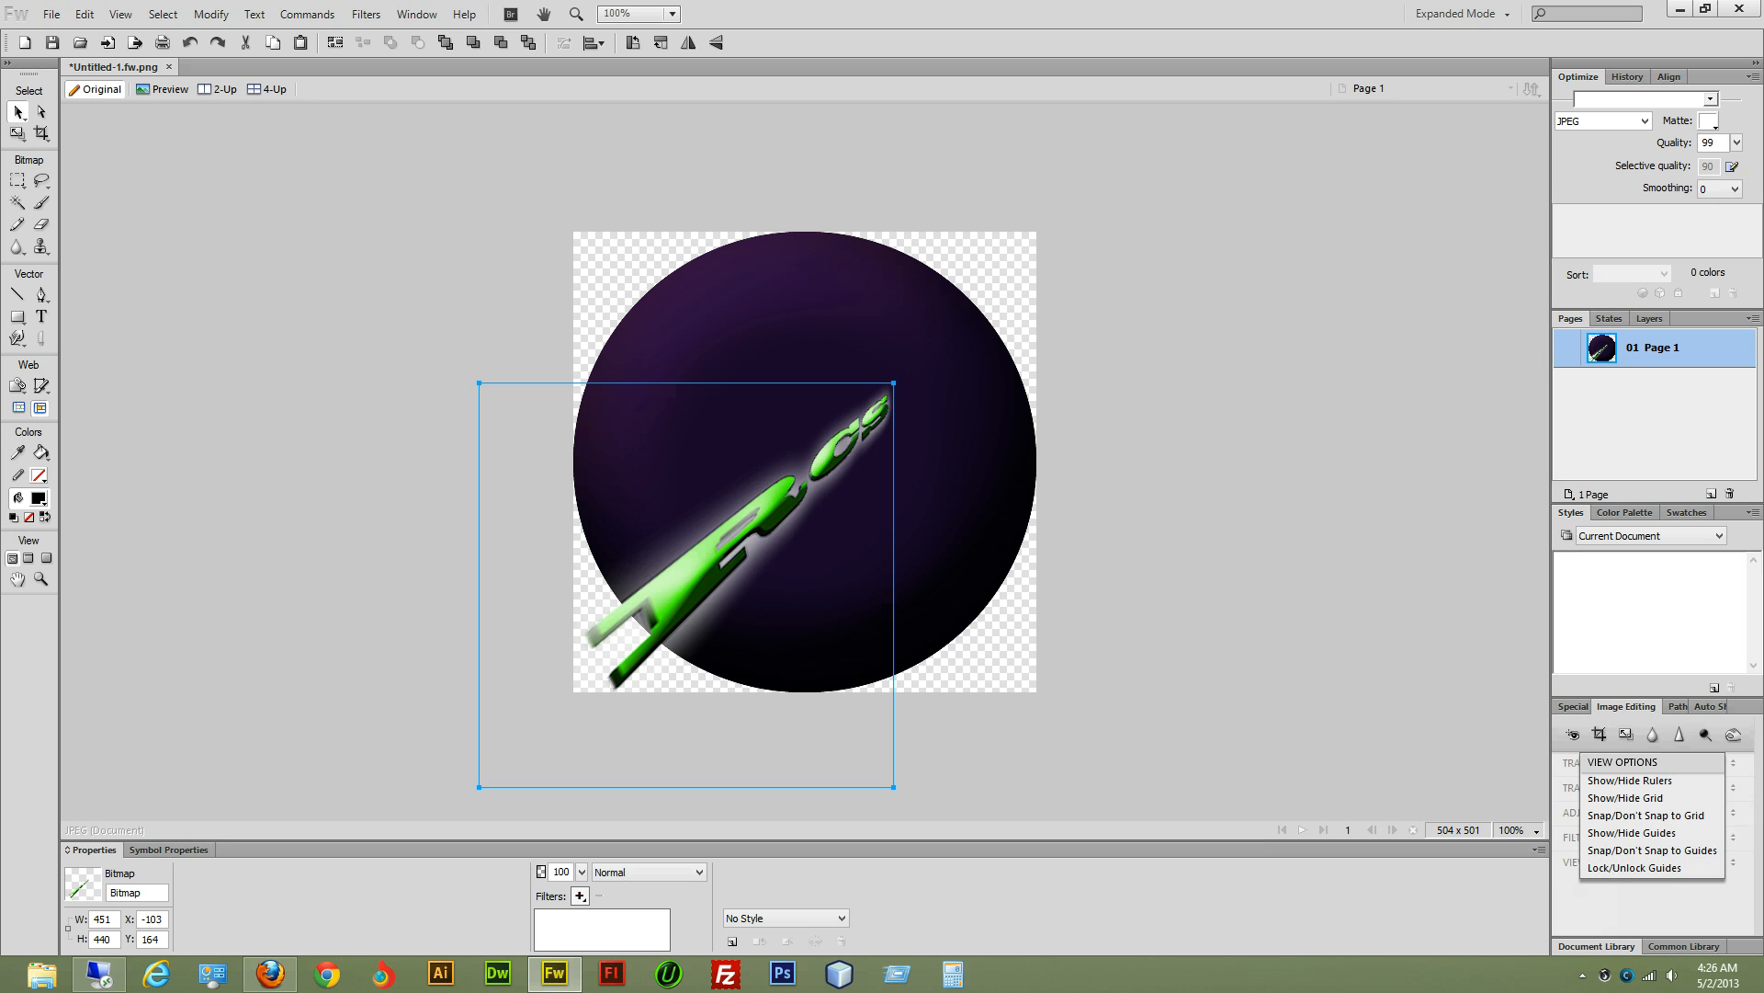
pyautogui.click(1470, 765)
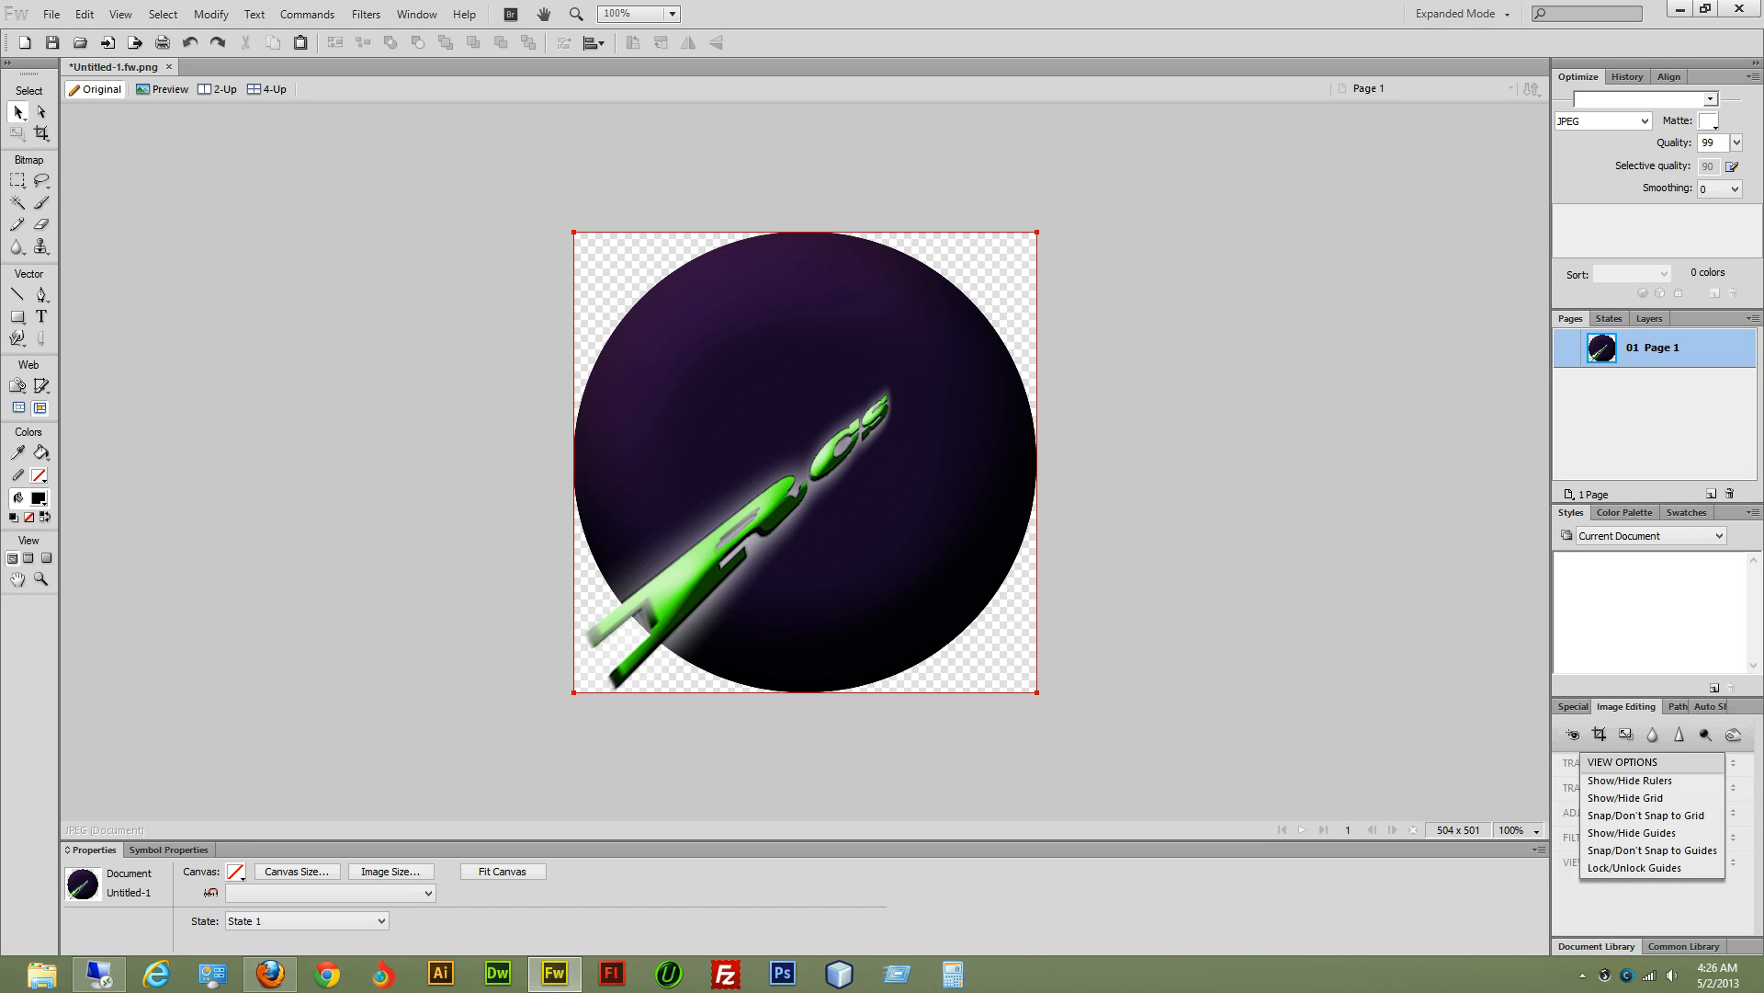
pyautogui.click(720, 433)
pyautogui.click(761, 515)
pyautogui.click(901, 517)
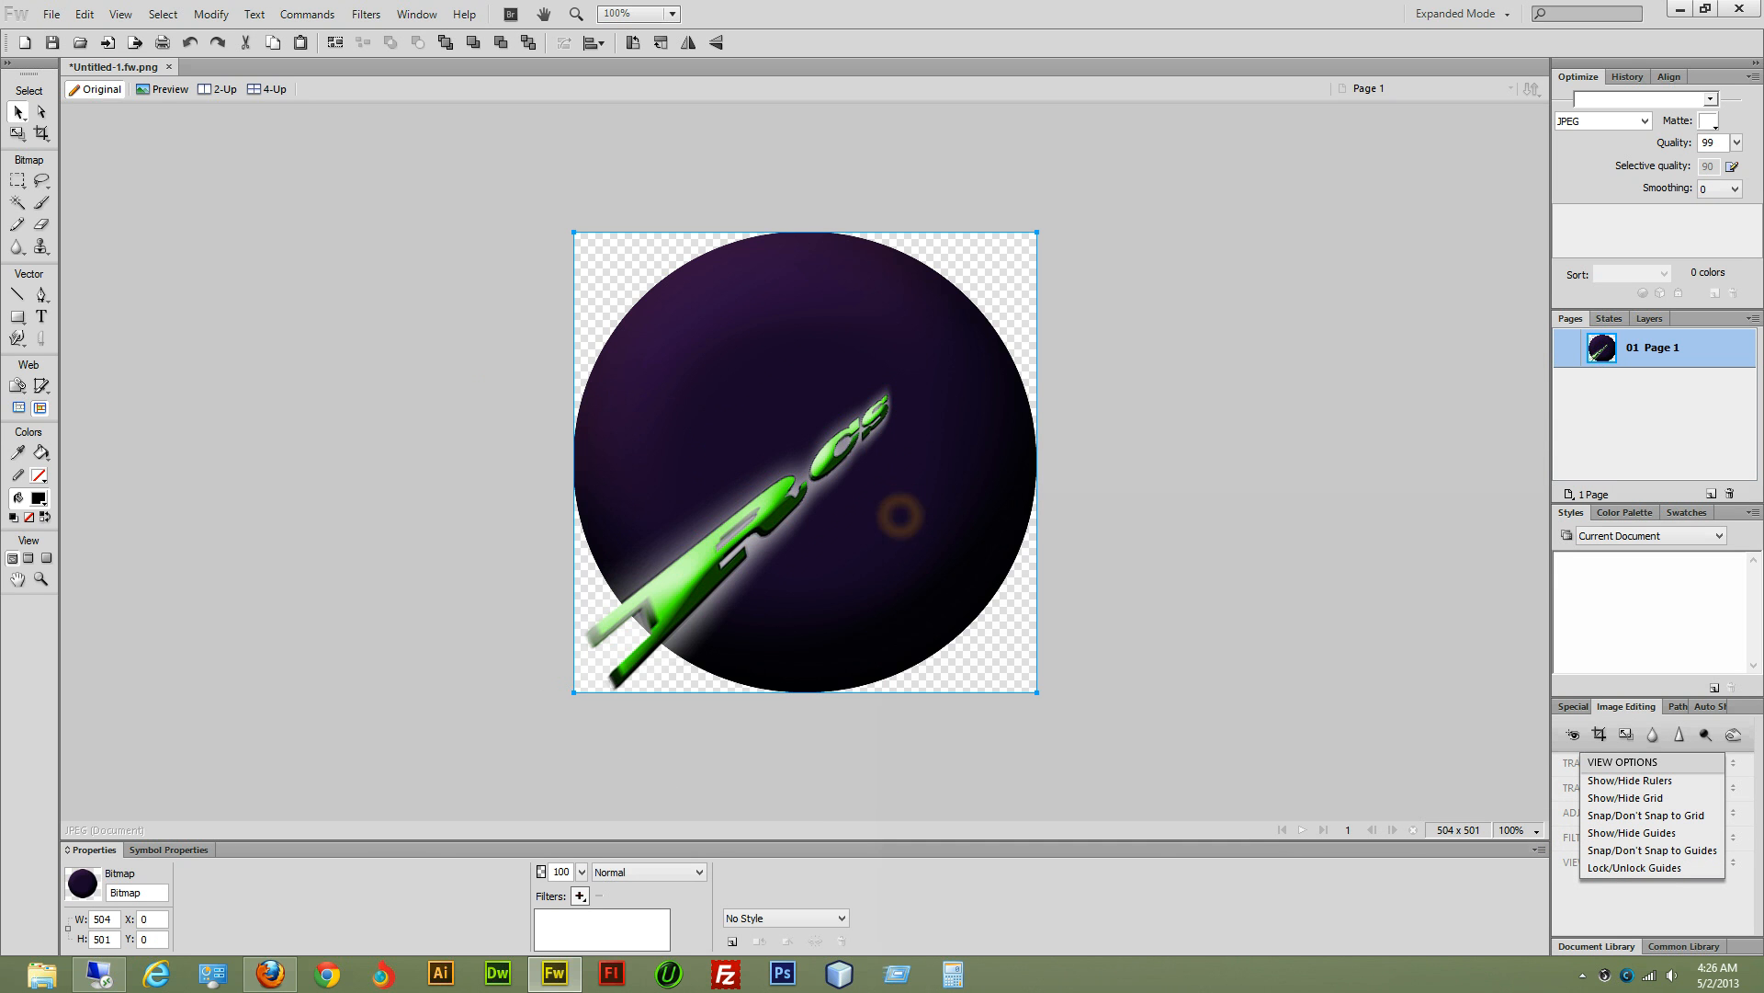
pyautogui.click(1463, 732)
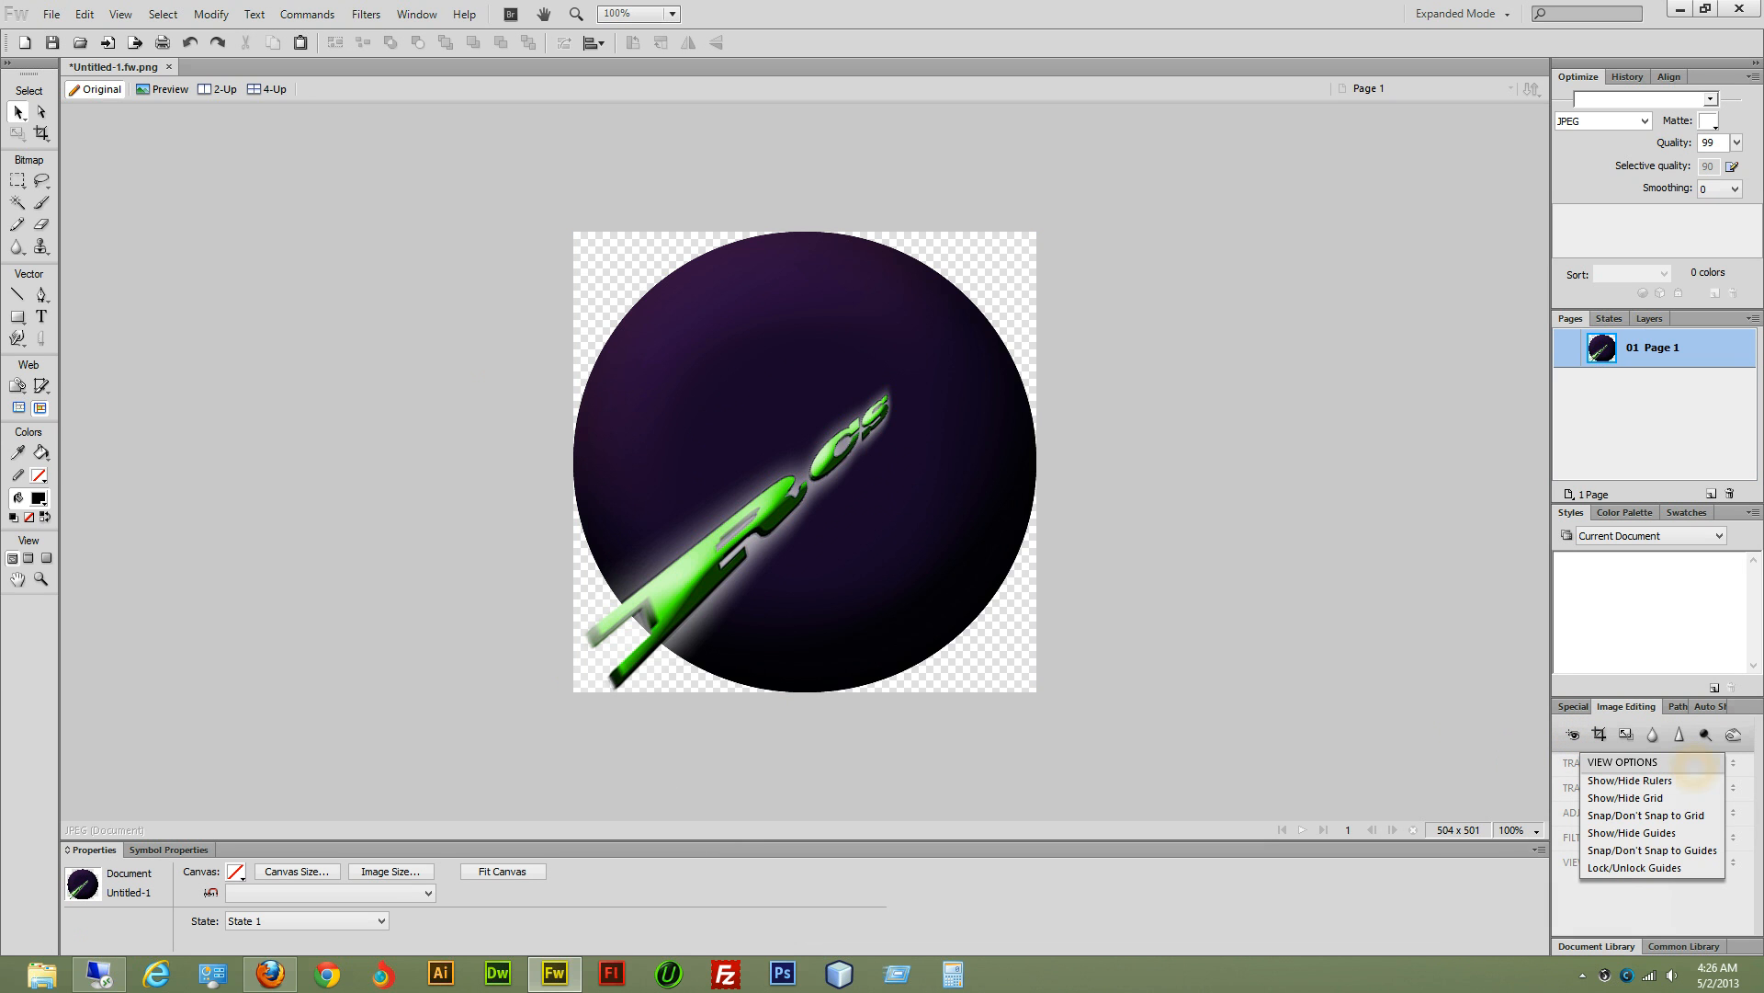
pyautogui.click(1745, 844)
pyautogui.click(1618, 837)
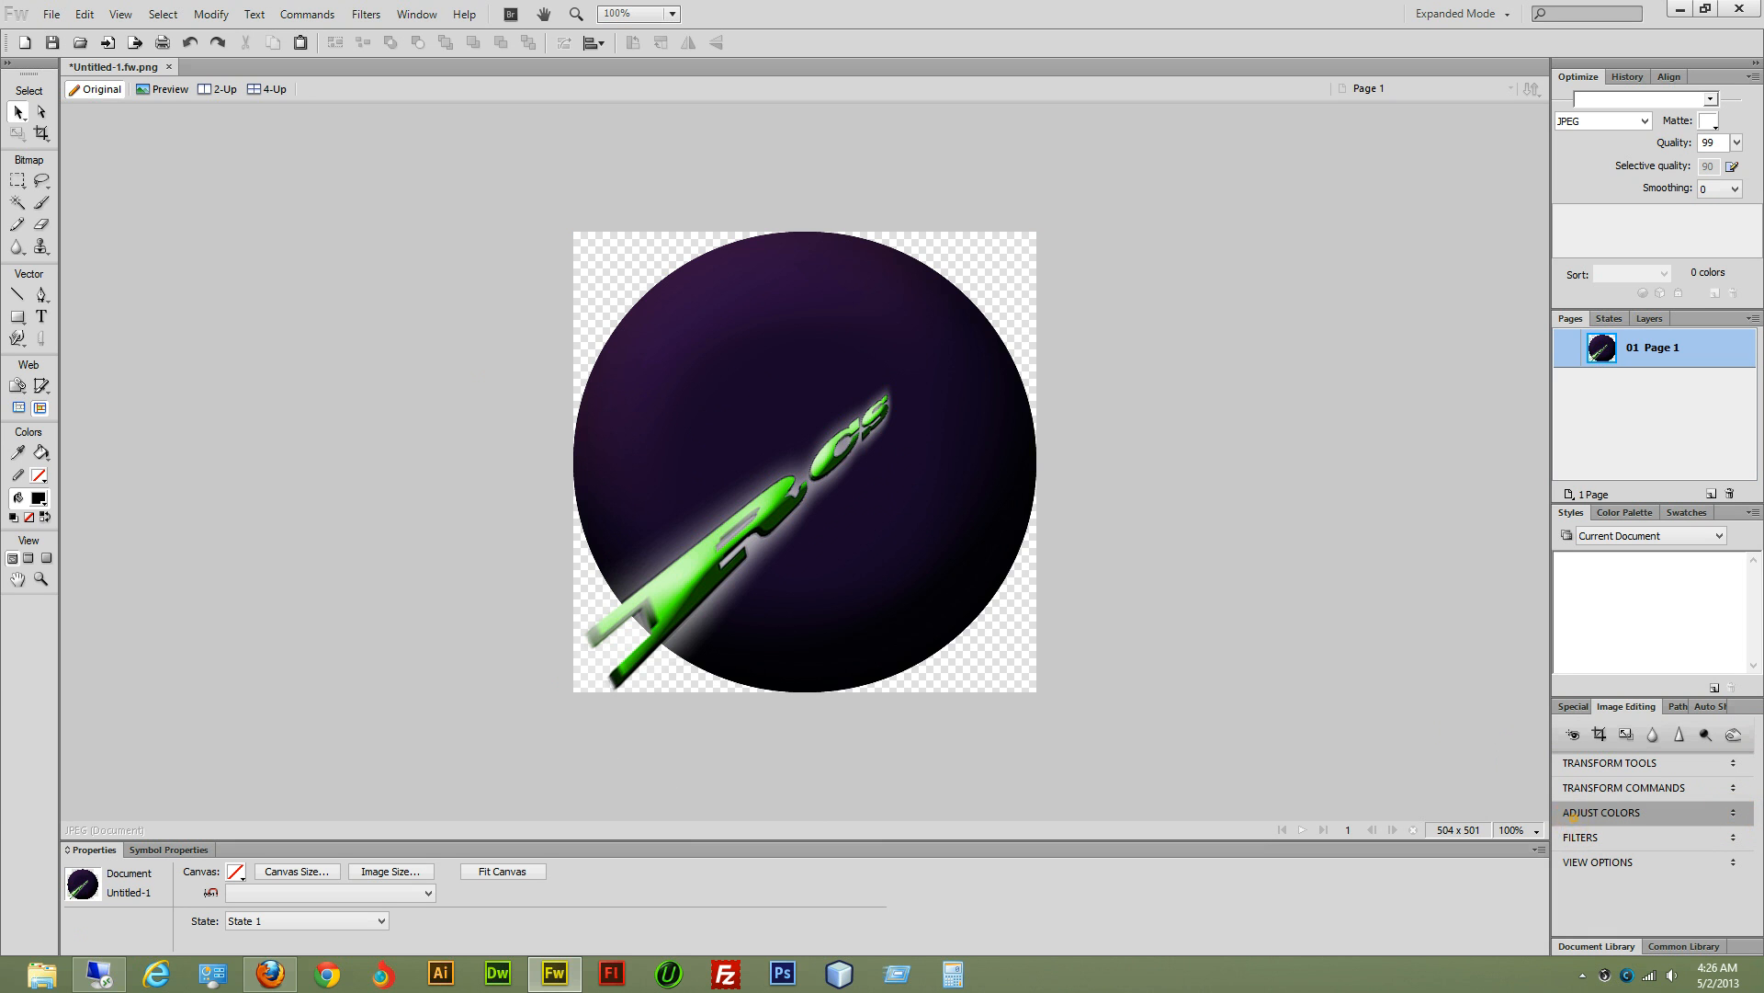
pyautogui.click(1572, 706)
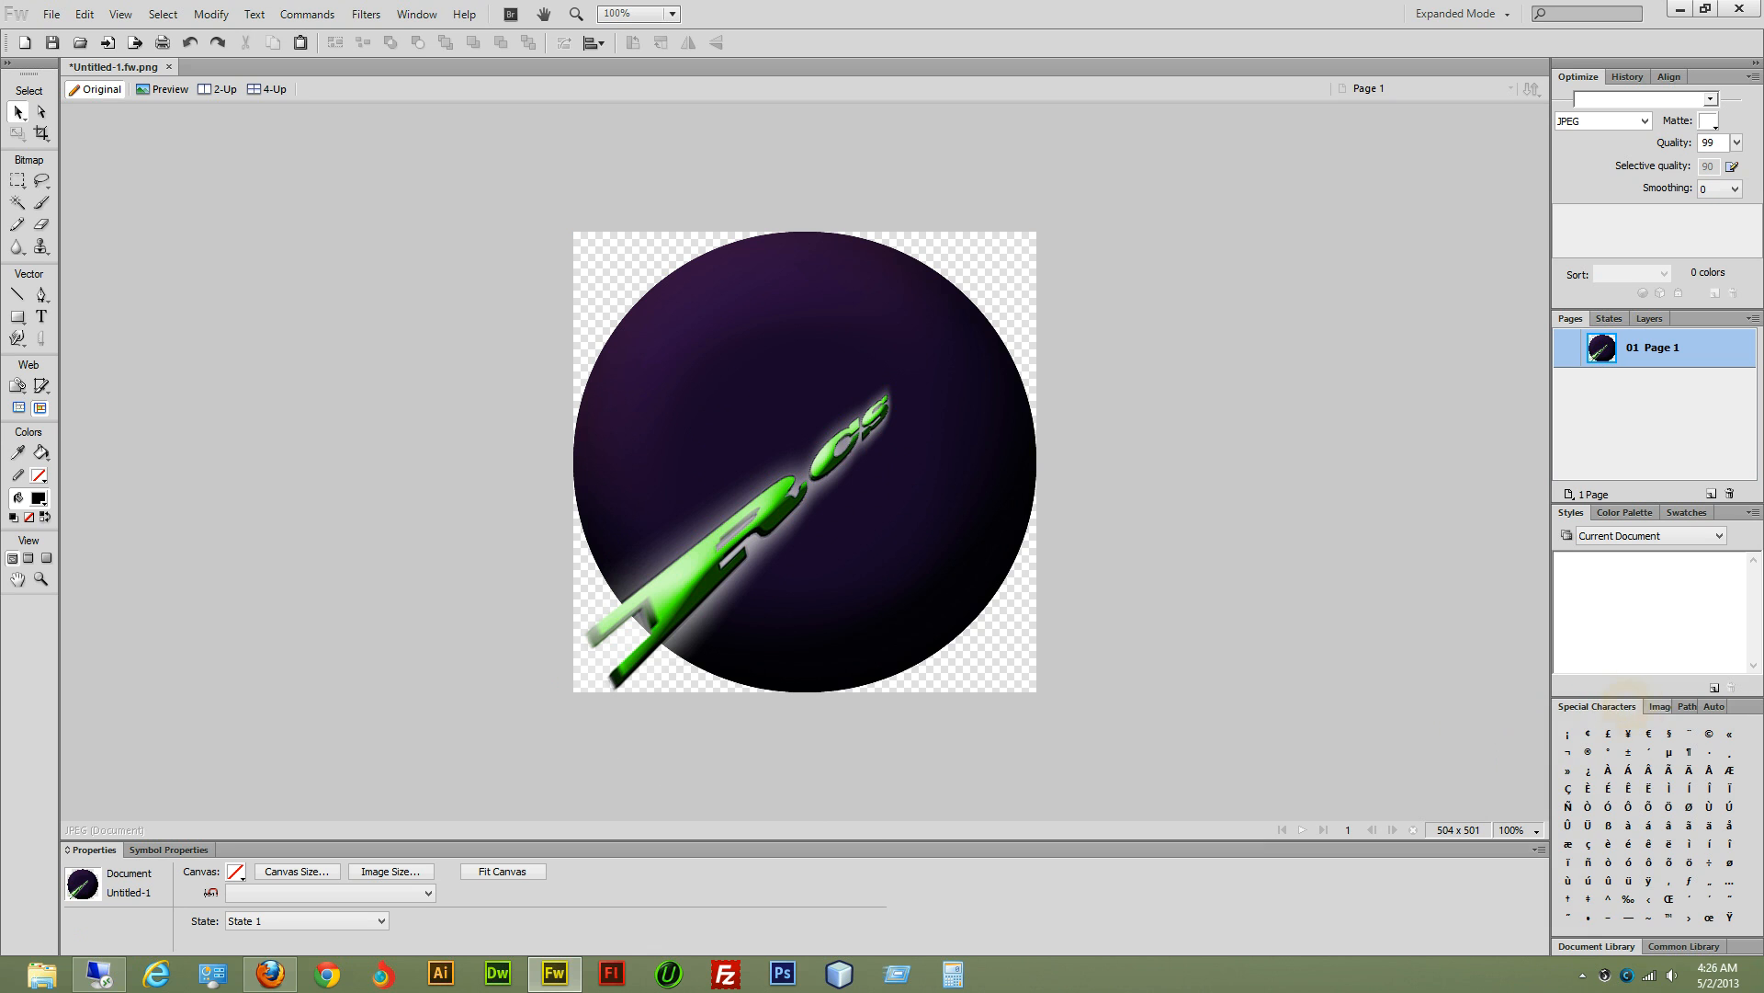
pyautogui.click(1645, 706)
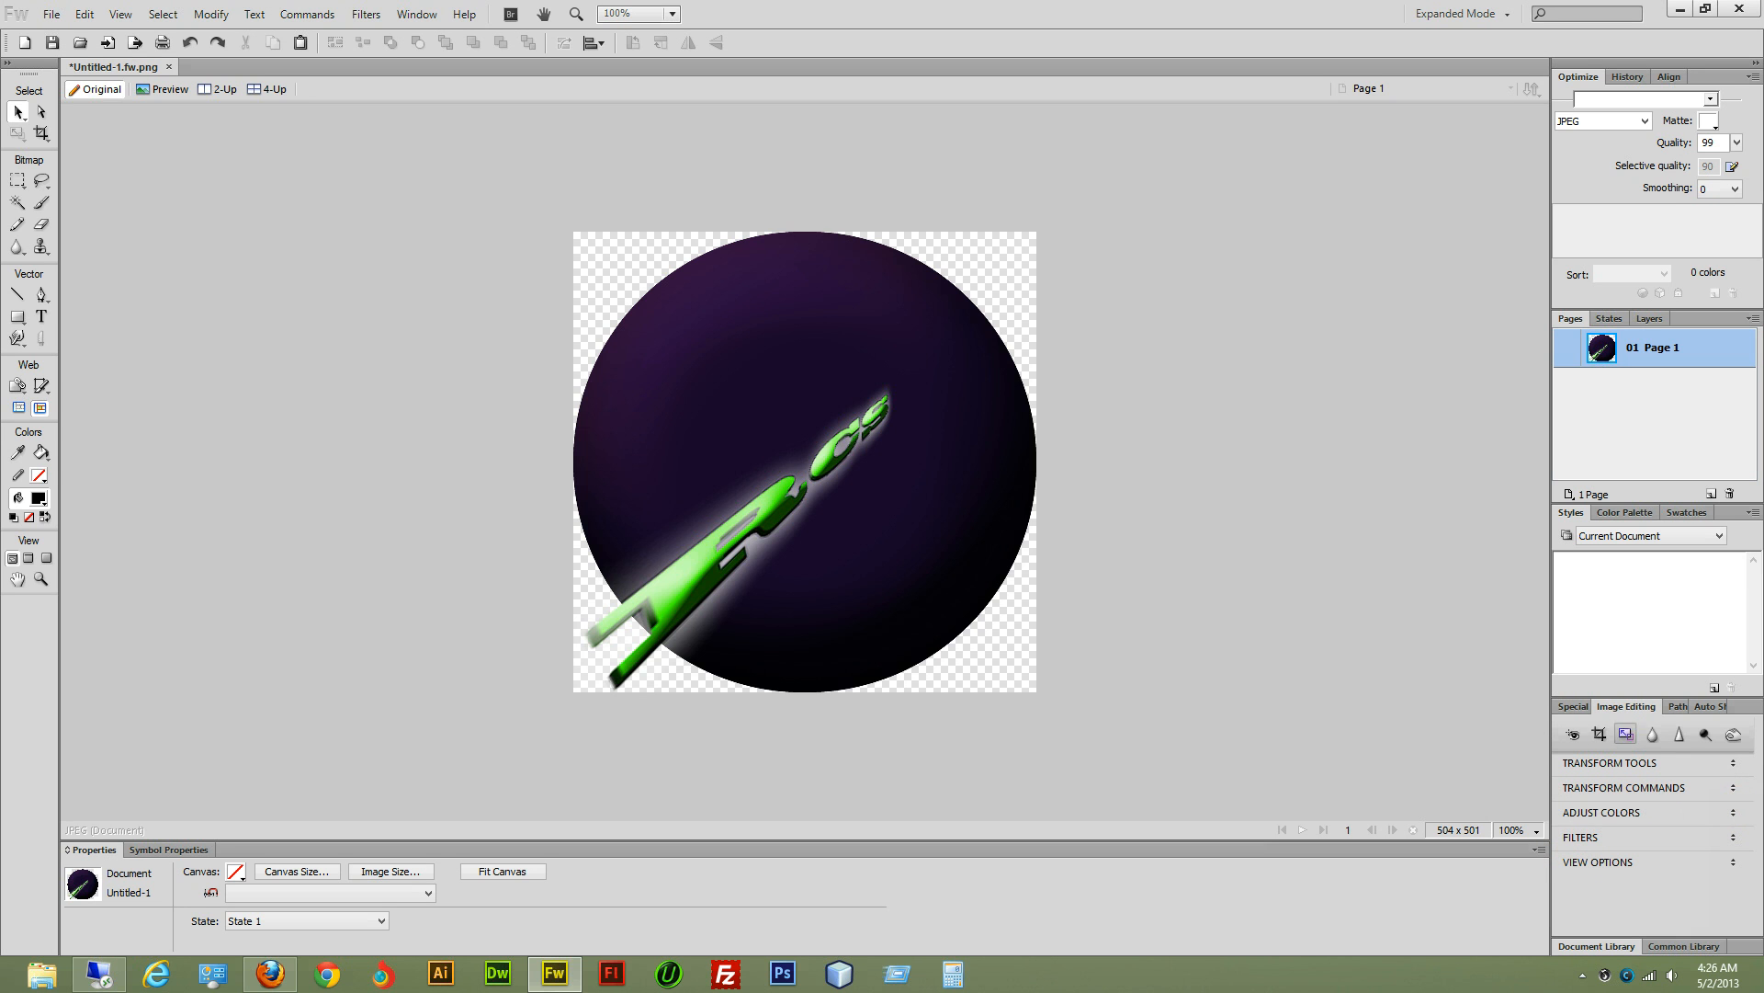
pyautogui.click(1573, 706)
pyautogui.click(1660, 706)
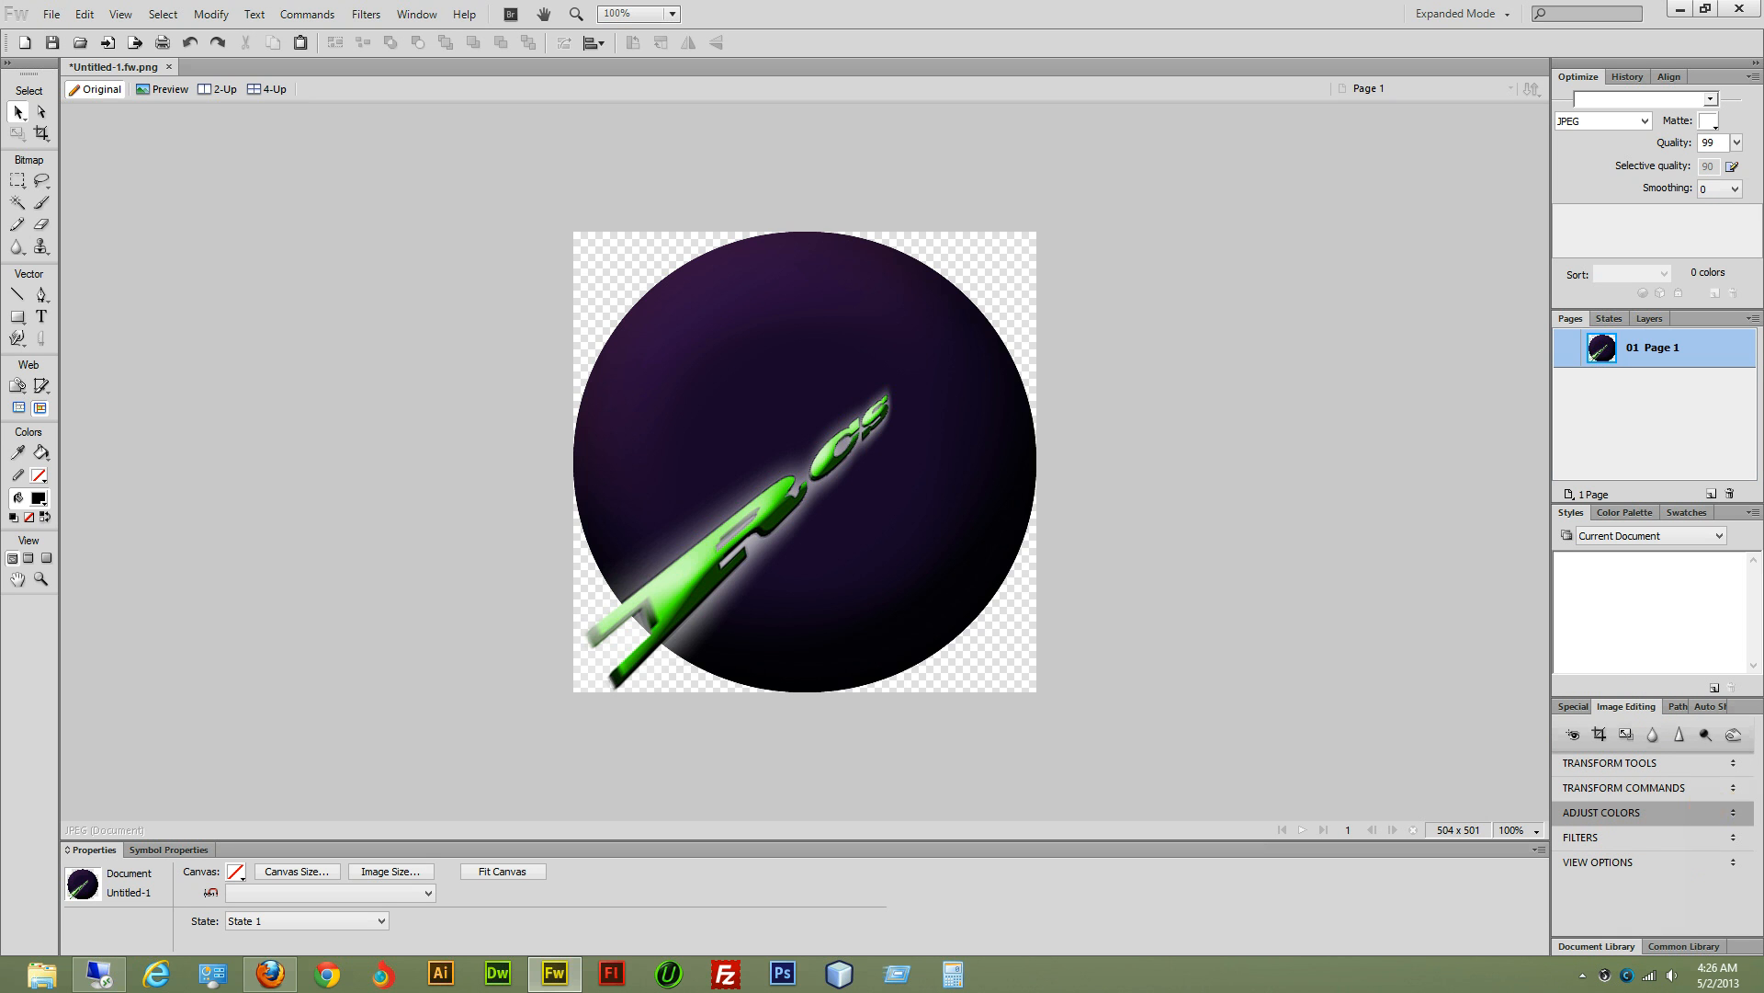
pyautogui.rightClick(1733, 830)
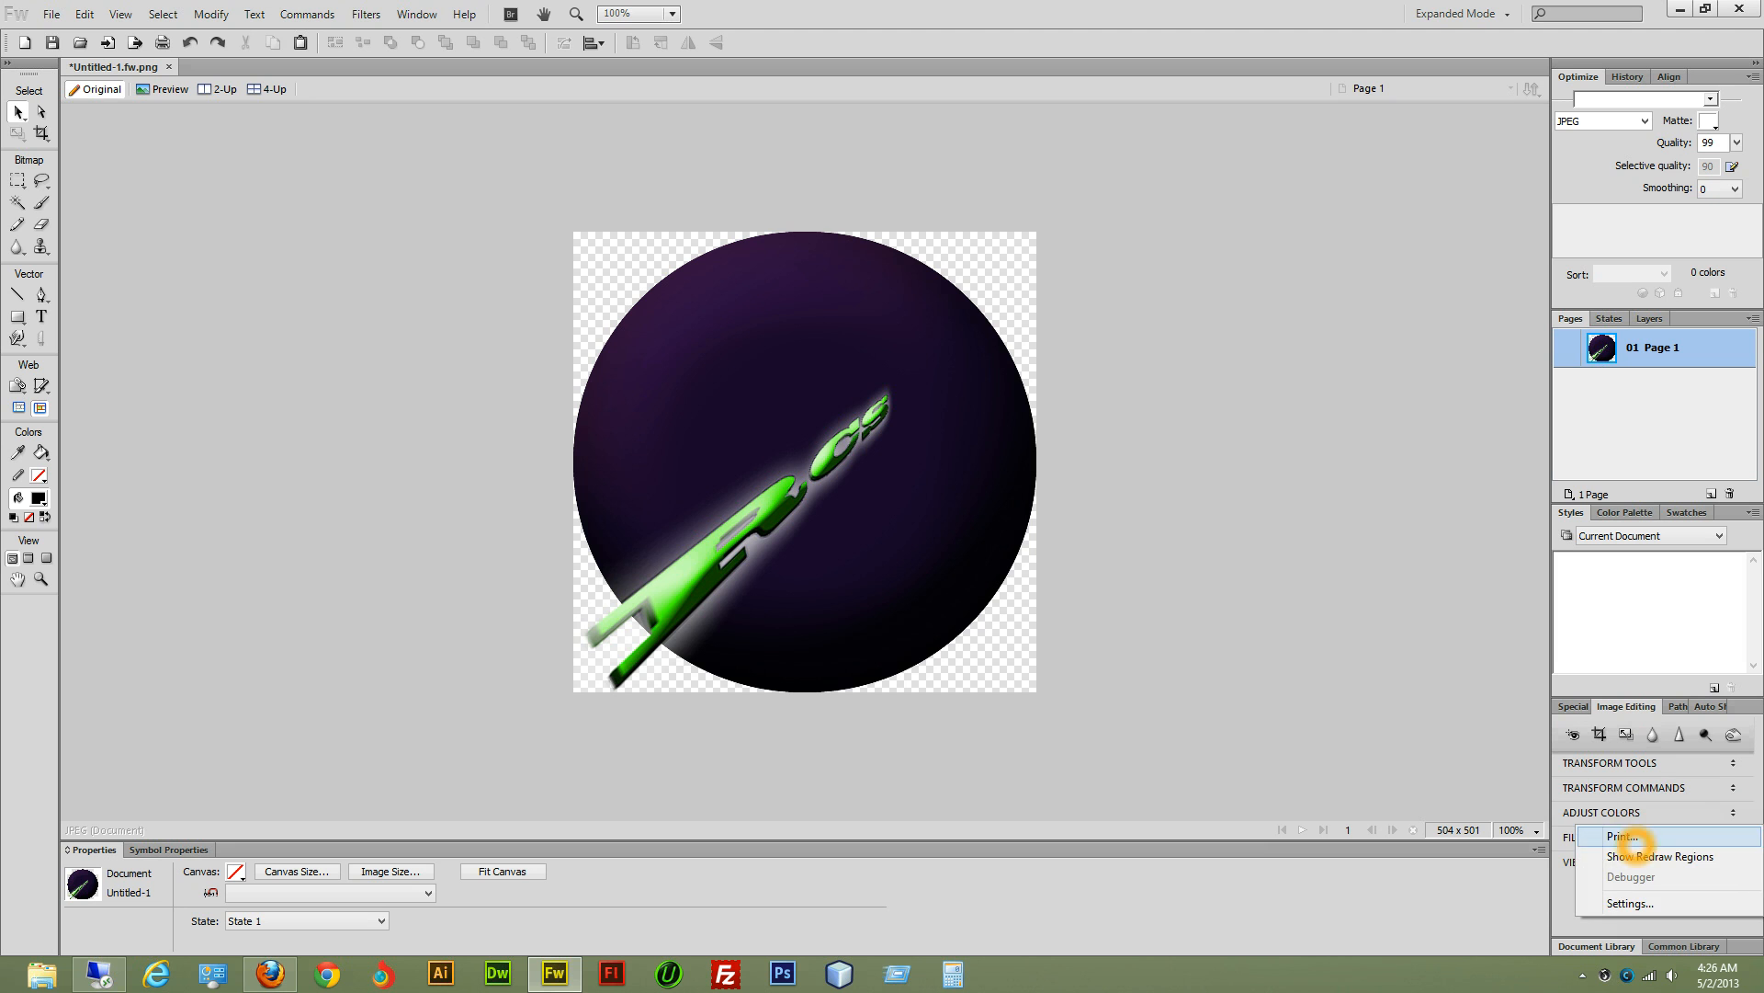
pyautogui.click(1590, 812)
pyautogui.click(1590, 812)
pyautogui.click(1591, 787)
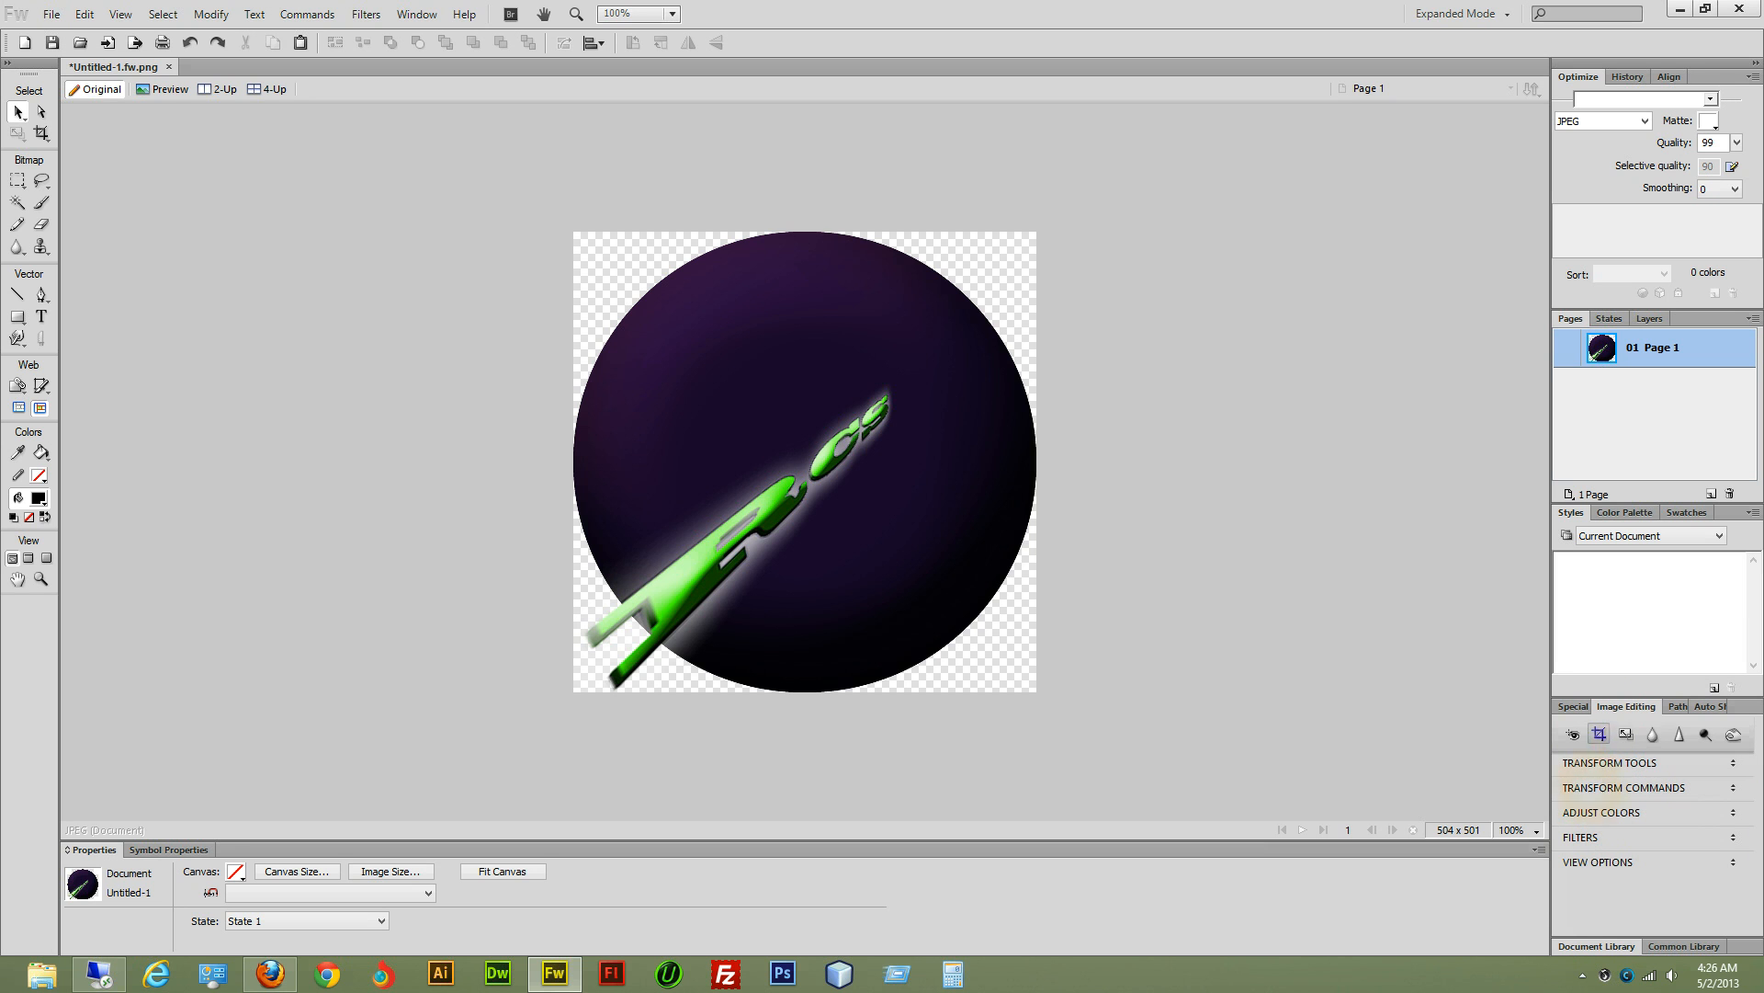
pyautogui.click(1573, 706)
# Step: Select the dark purple circle bitmap and convert it to grayscale
pyautogui.hotkey('ctrl', 'a')
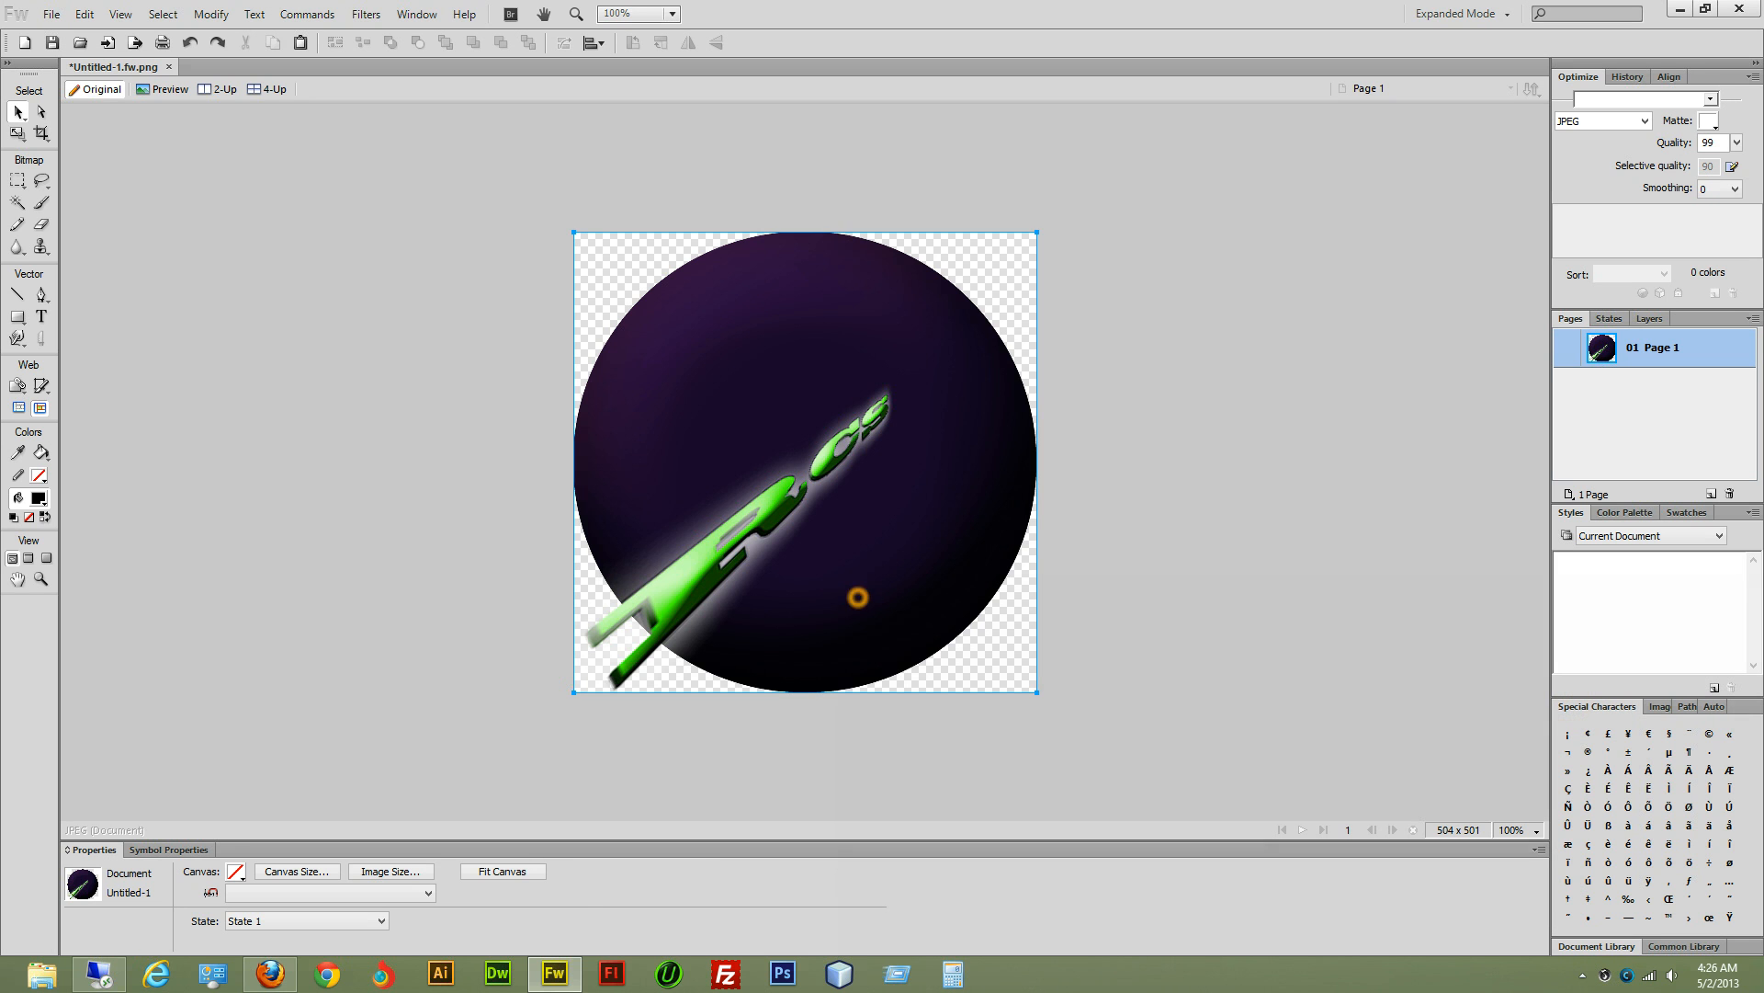
pyautogui.click(749, 516)
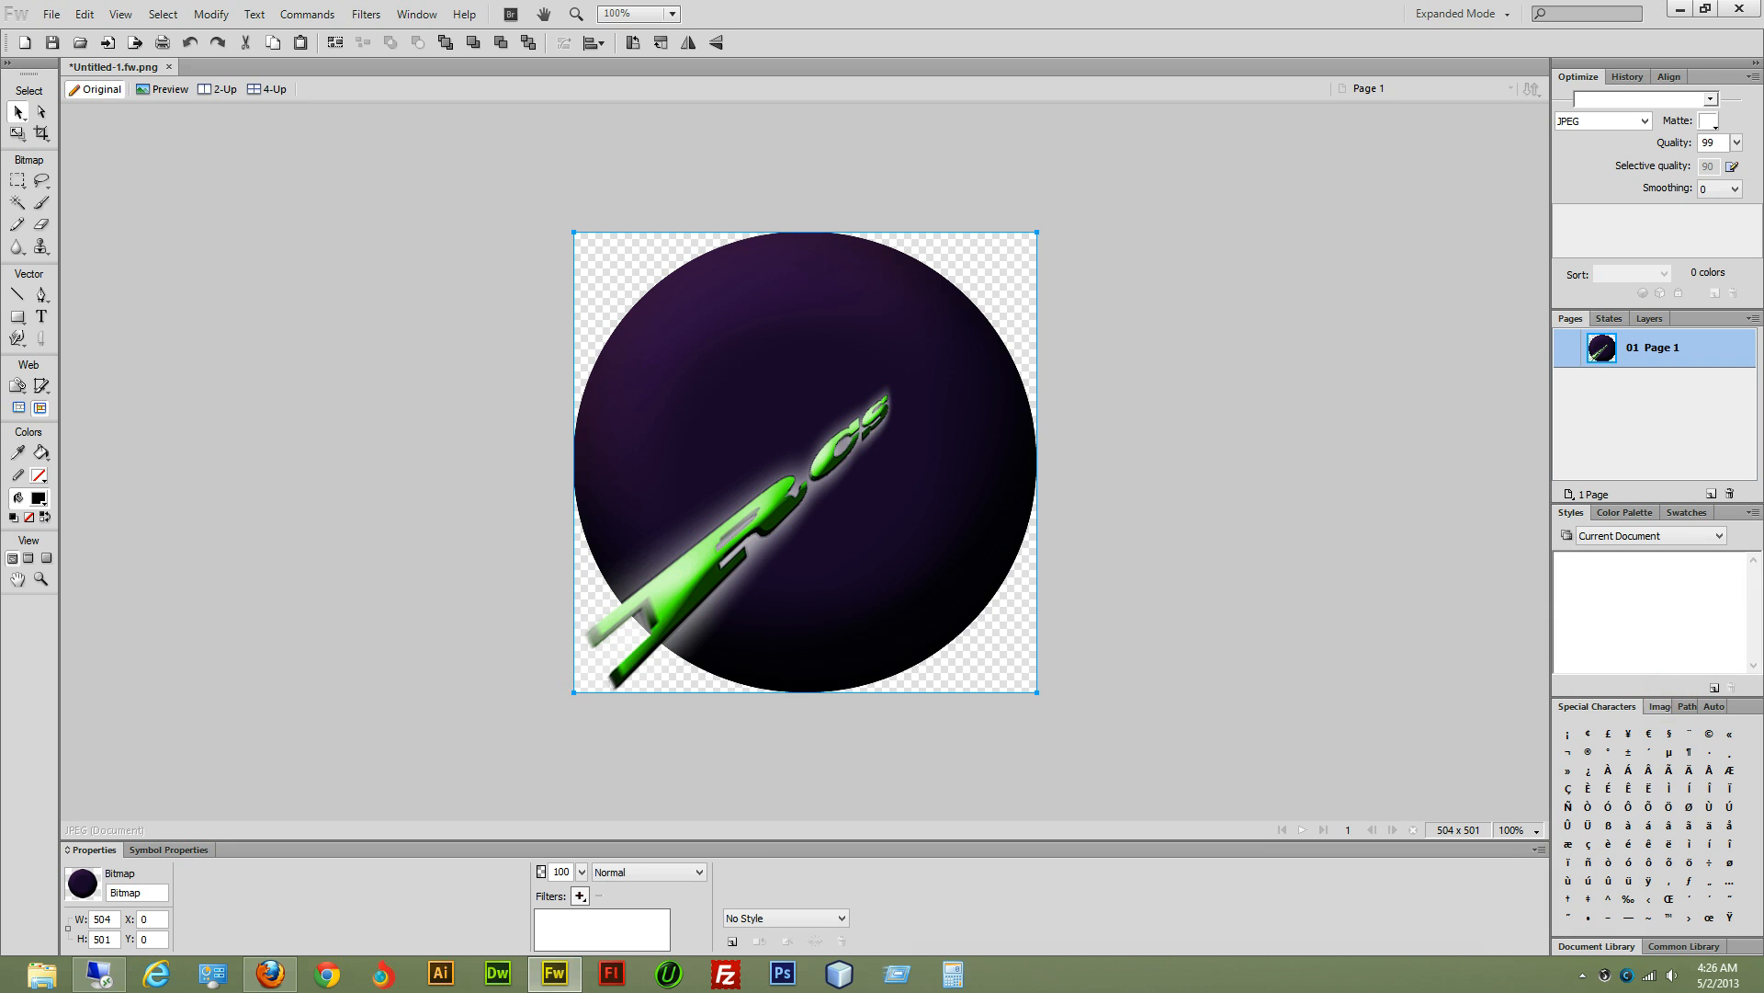
pyautogui.click(1659, 706)
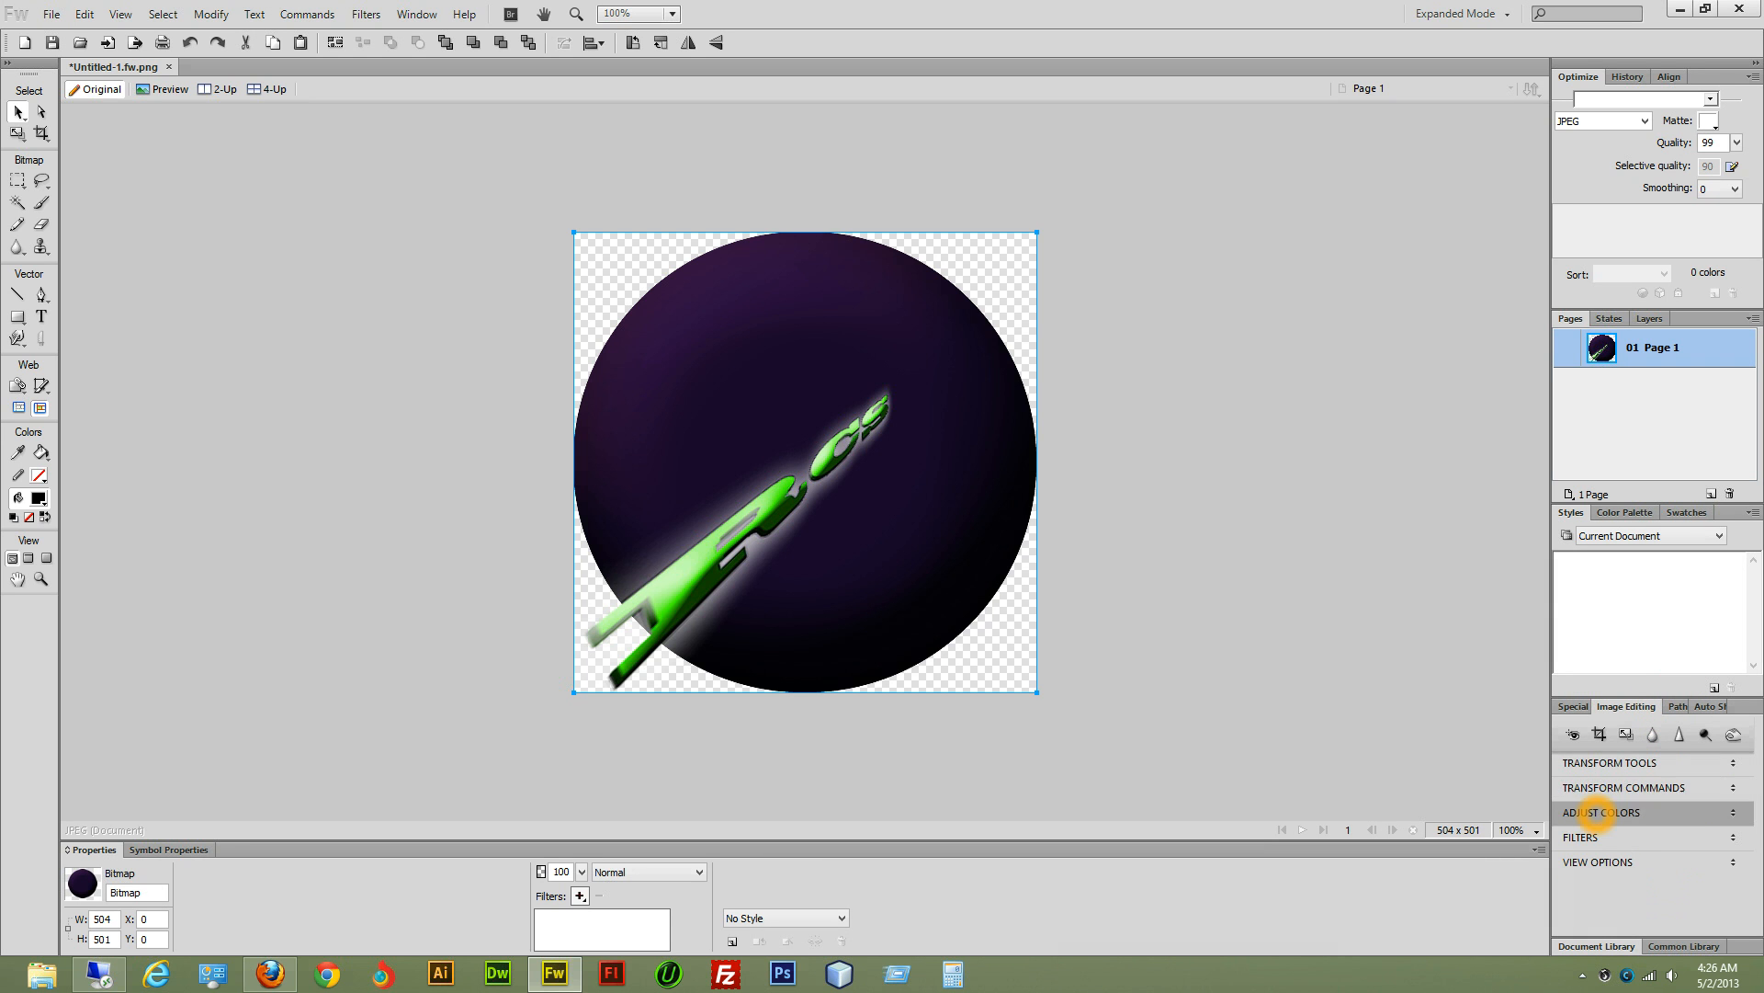
pyautogui.click(1597, 812)
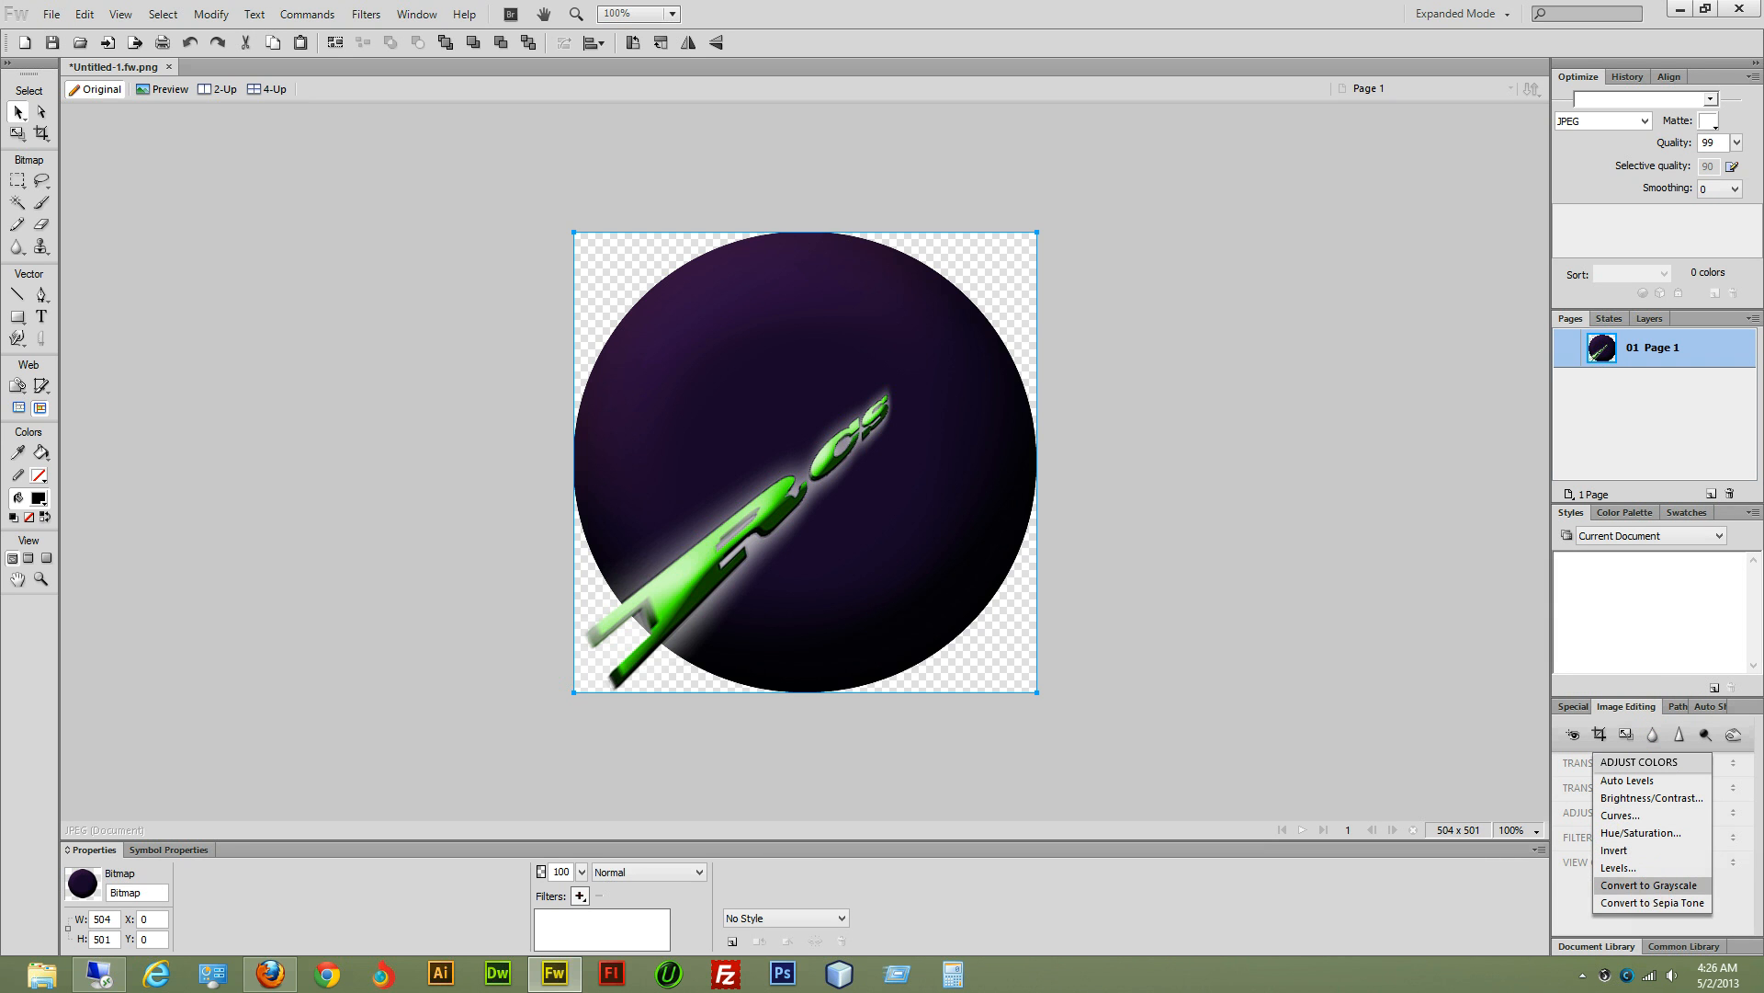
pyautogui.click(1650, 885)
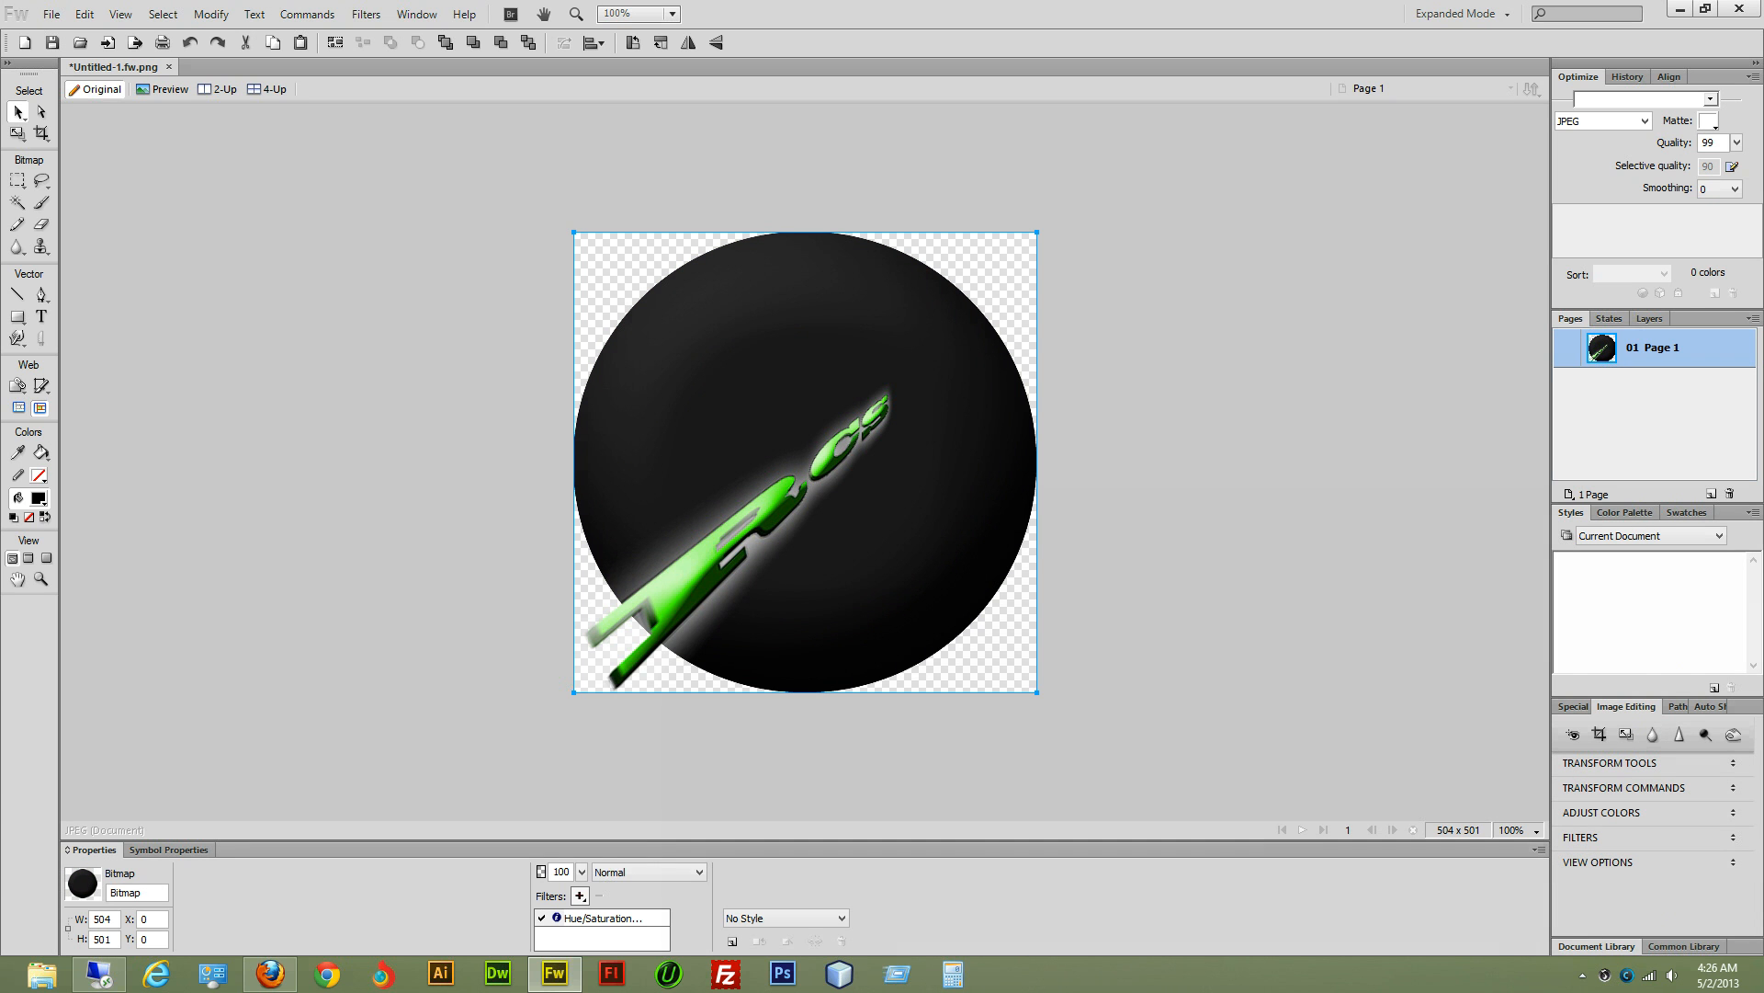
pyautogui.click(857, 562)
pyautogui.click(822, 488)
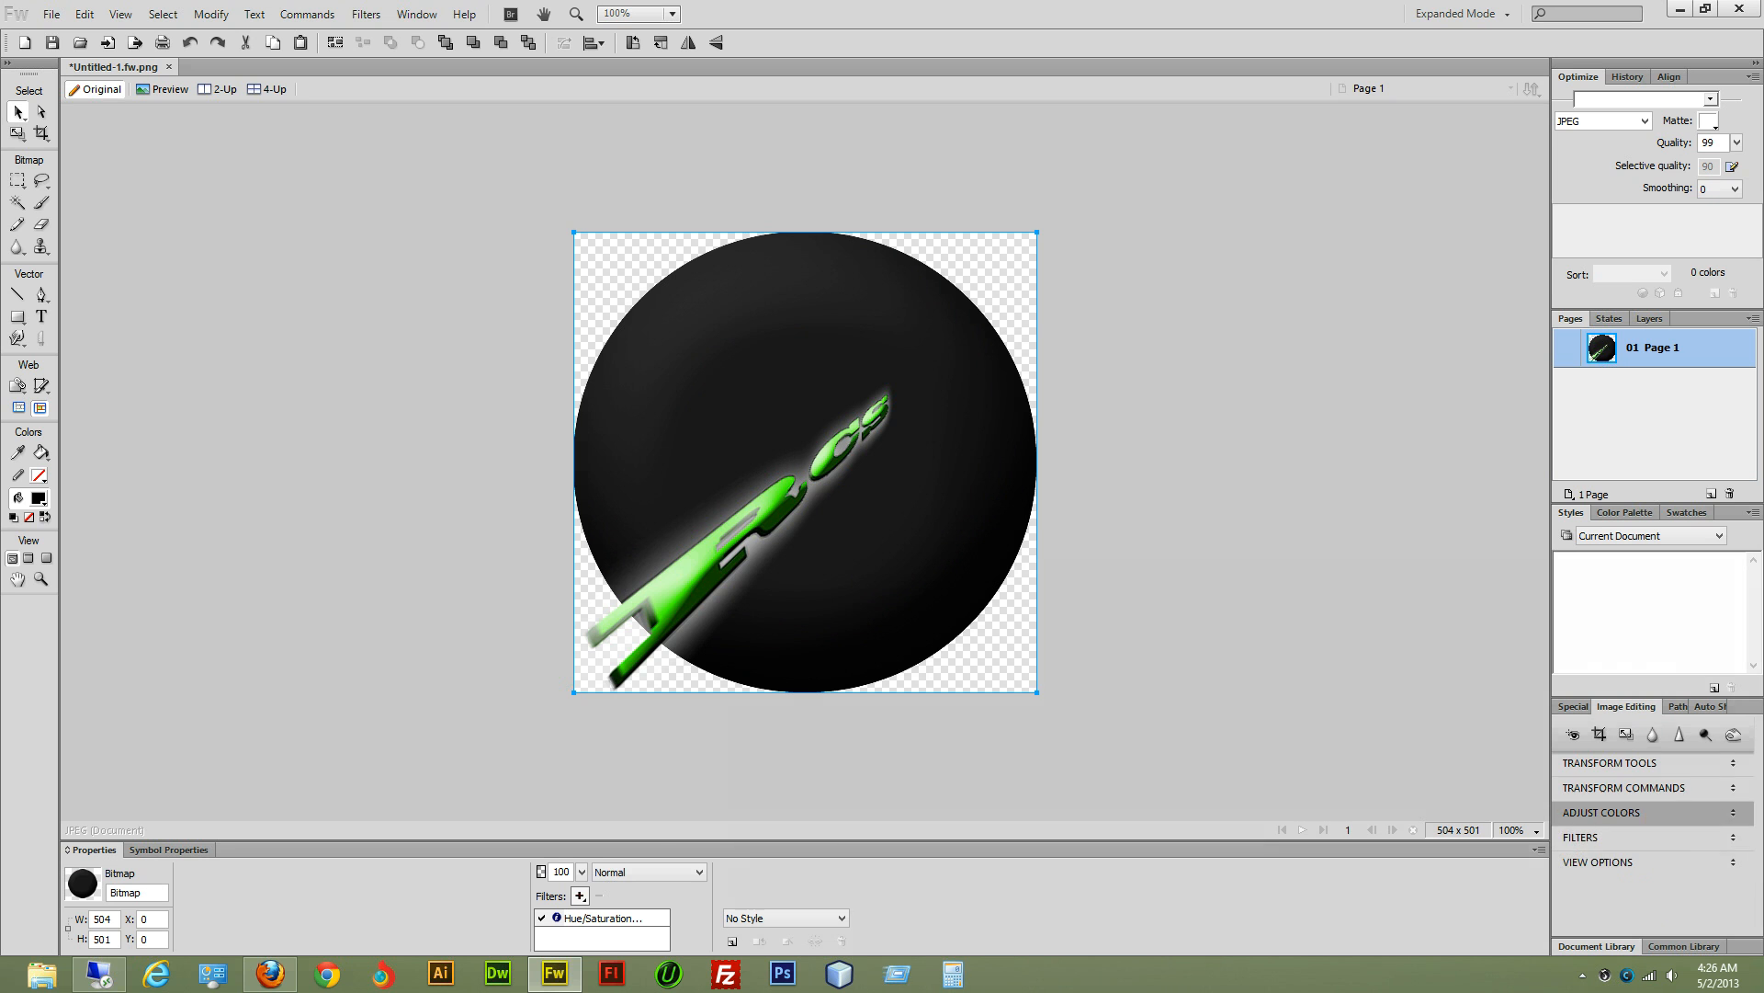
# Step: Select the diagonal RCS text bitmap and open its list of live filters
pyautogui.click(1654, 812)
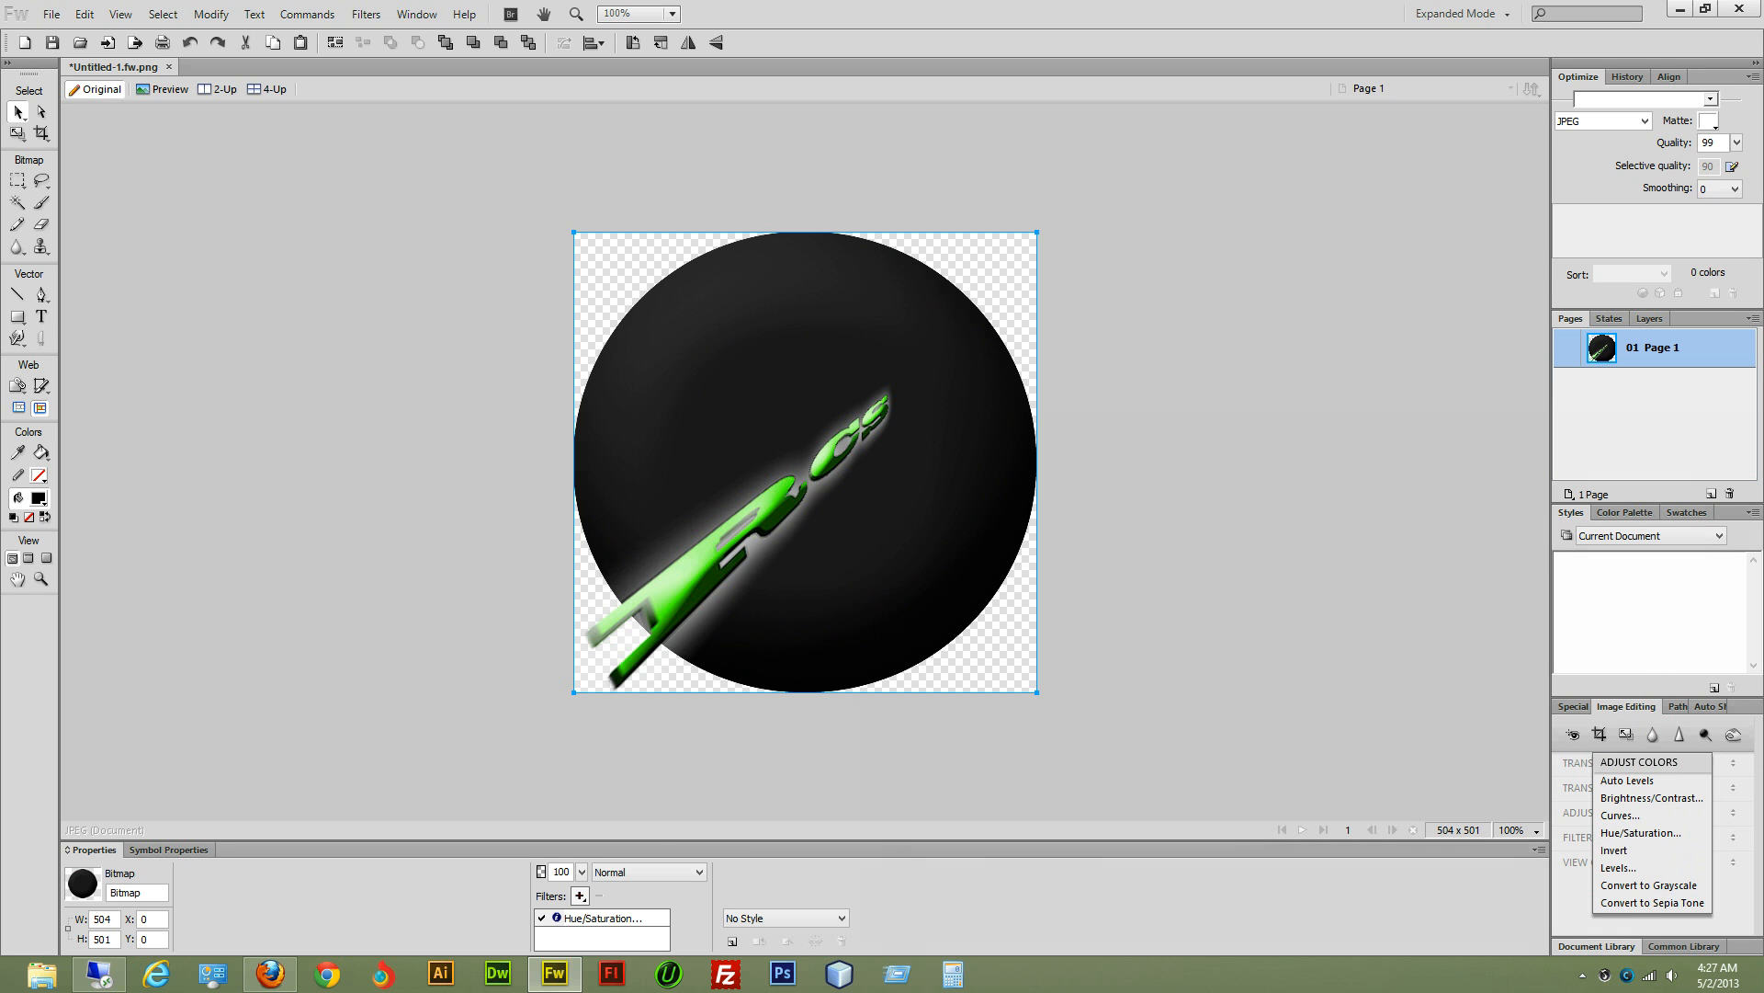
pyautogui.click(735, 572)
pyautogui.click(715, 587)
pyautogui.click(679, 601)
pyautogui.click(680, 601)
pyautogui.click(580, 895)
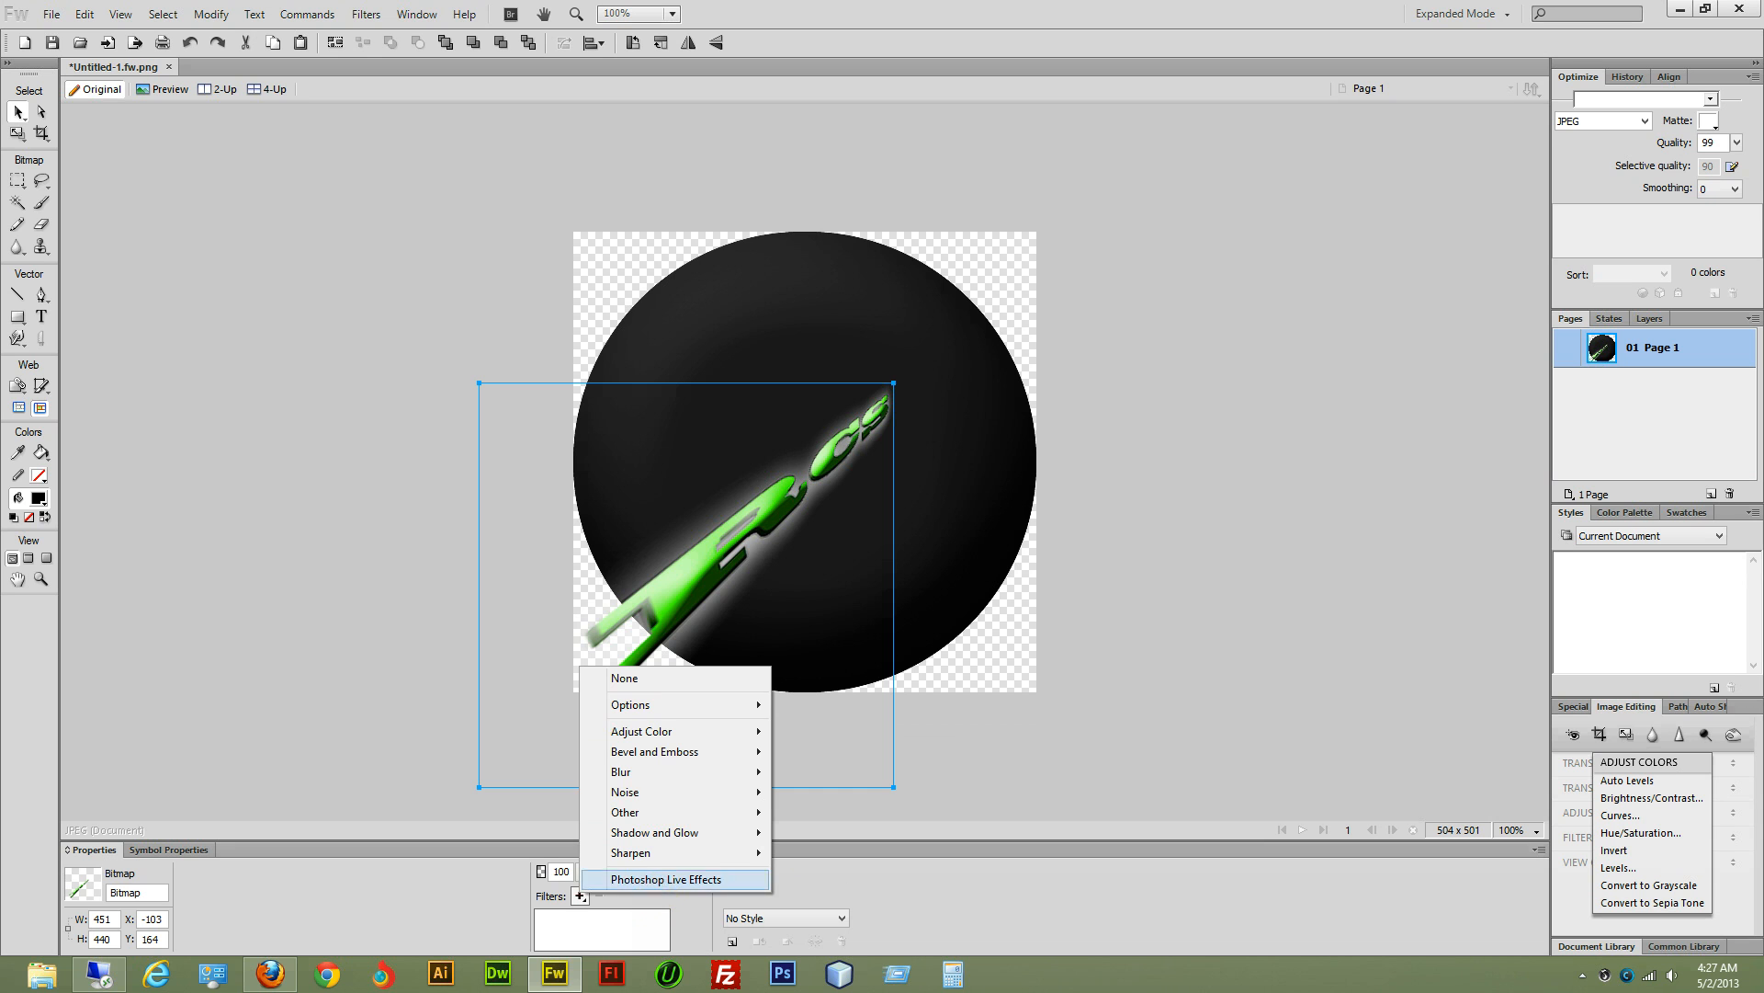
# Step: Select the circle bitmap and move it straight down to about Y 14
pyautogui.click(951, 338)
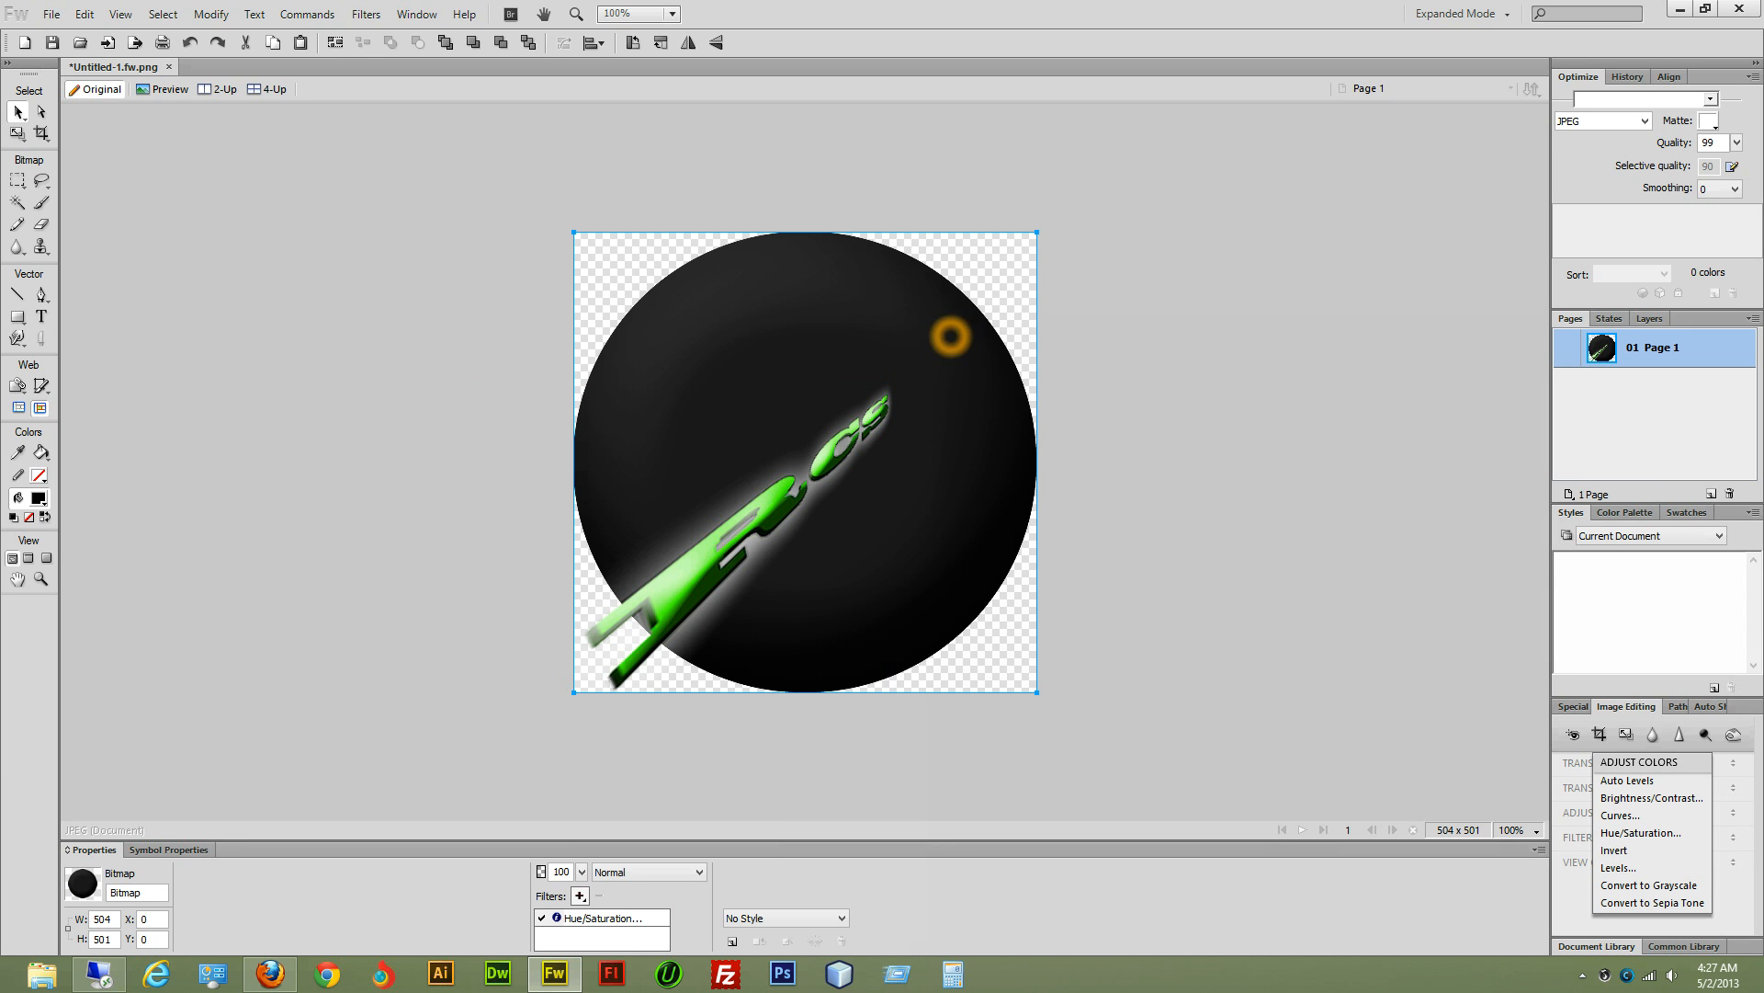
pyautogui.click(896, 403)
pyautogui.moveTo(819, 473)
pyautogui.mouseDown()
pyautogui.moveTo(805, 500)
pyautogui.moveTo(836, 456)
pyautogui.mouseUp()
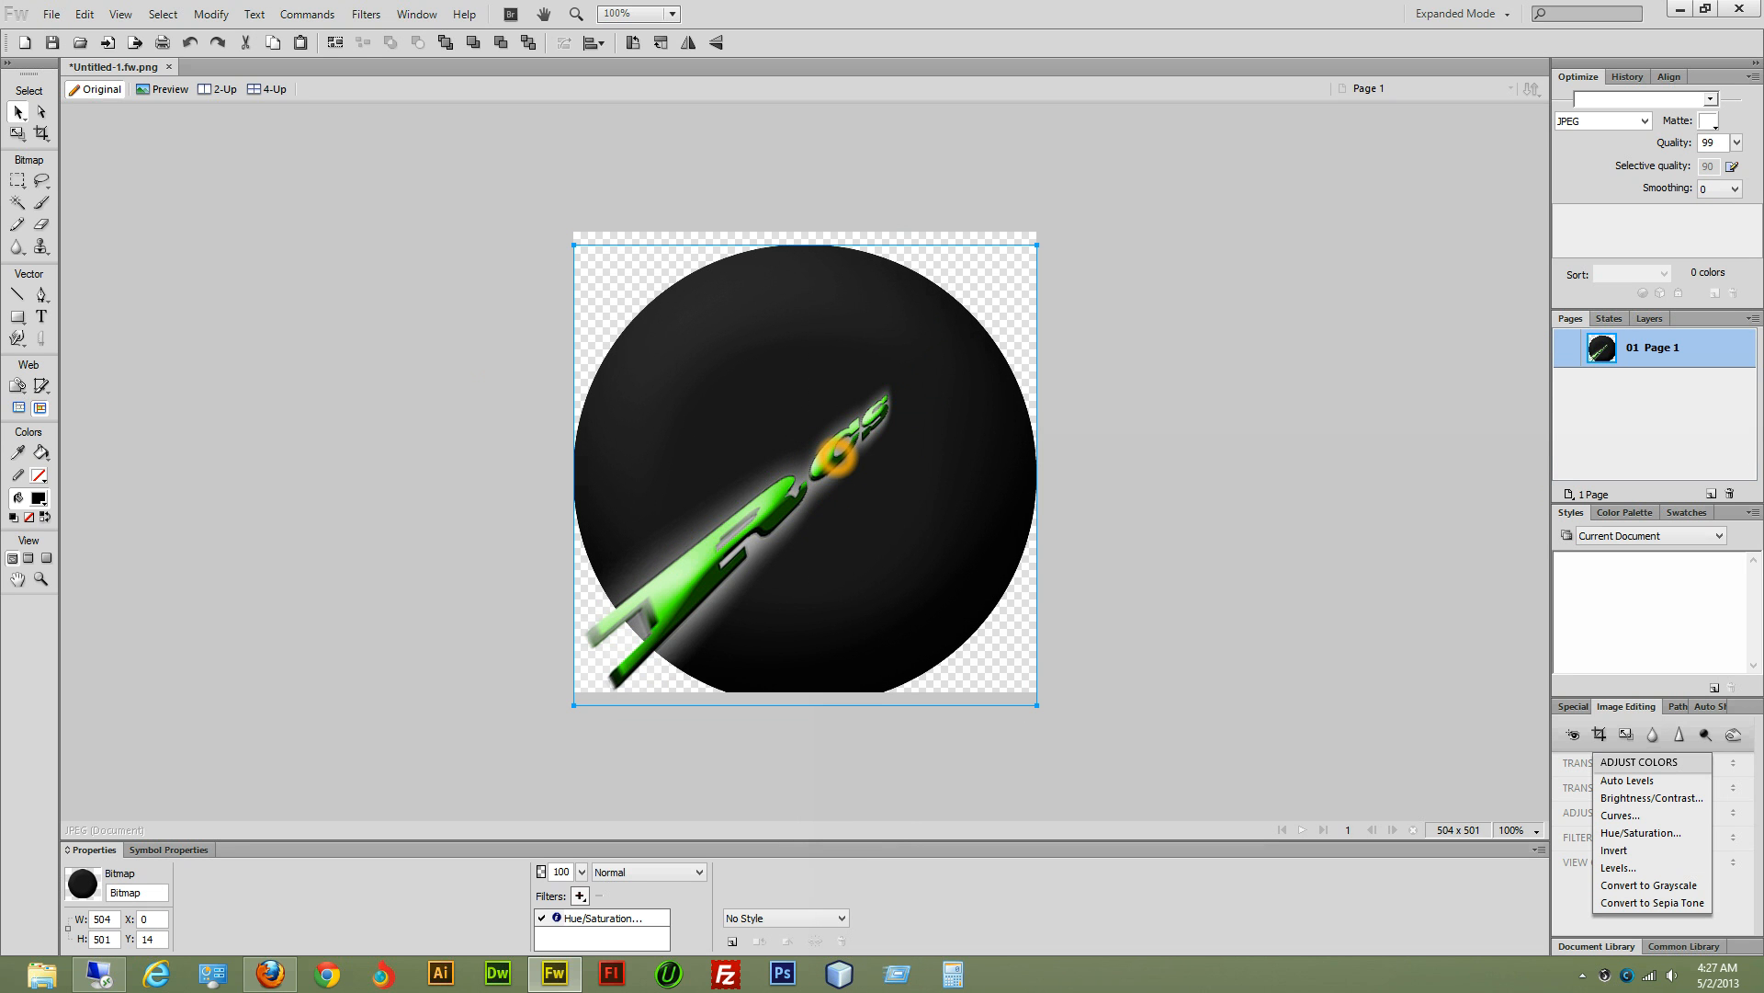
pyautogui.click(862, 460)
pyautogui.click(860, 455)
pyautogui.click(1374, 991)
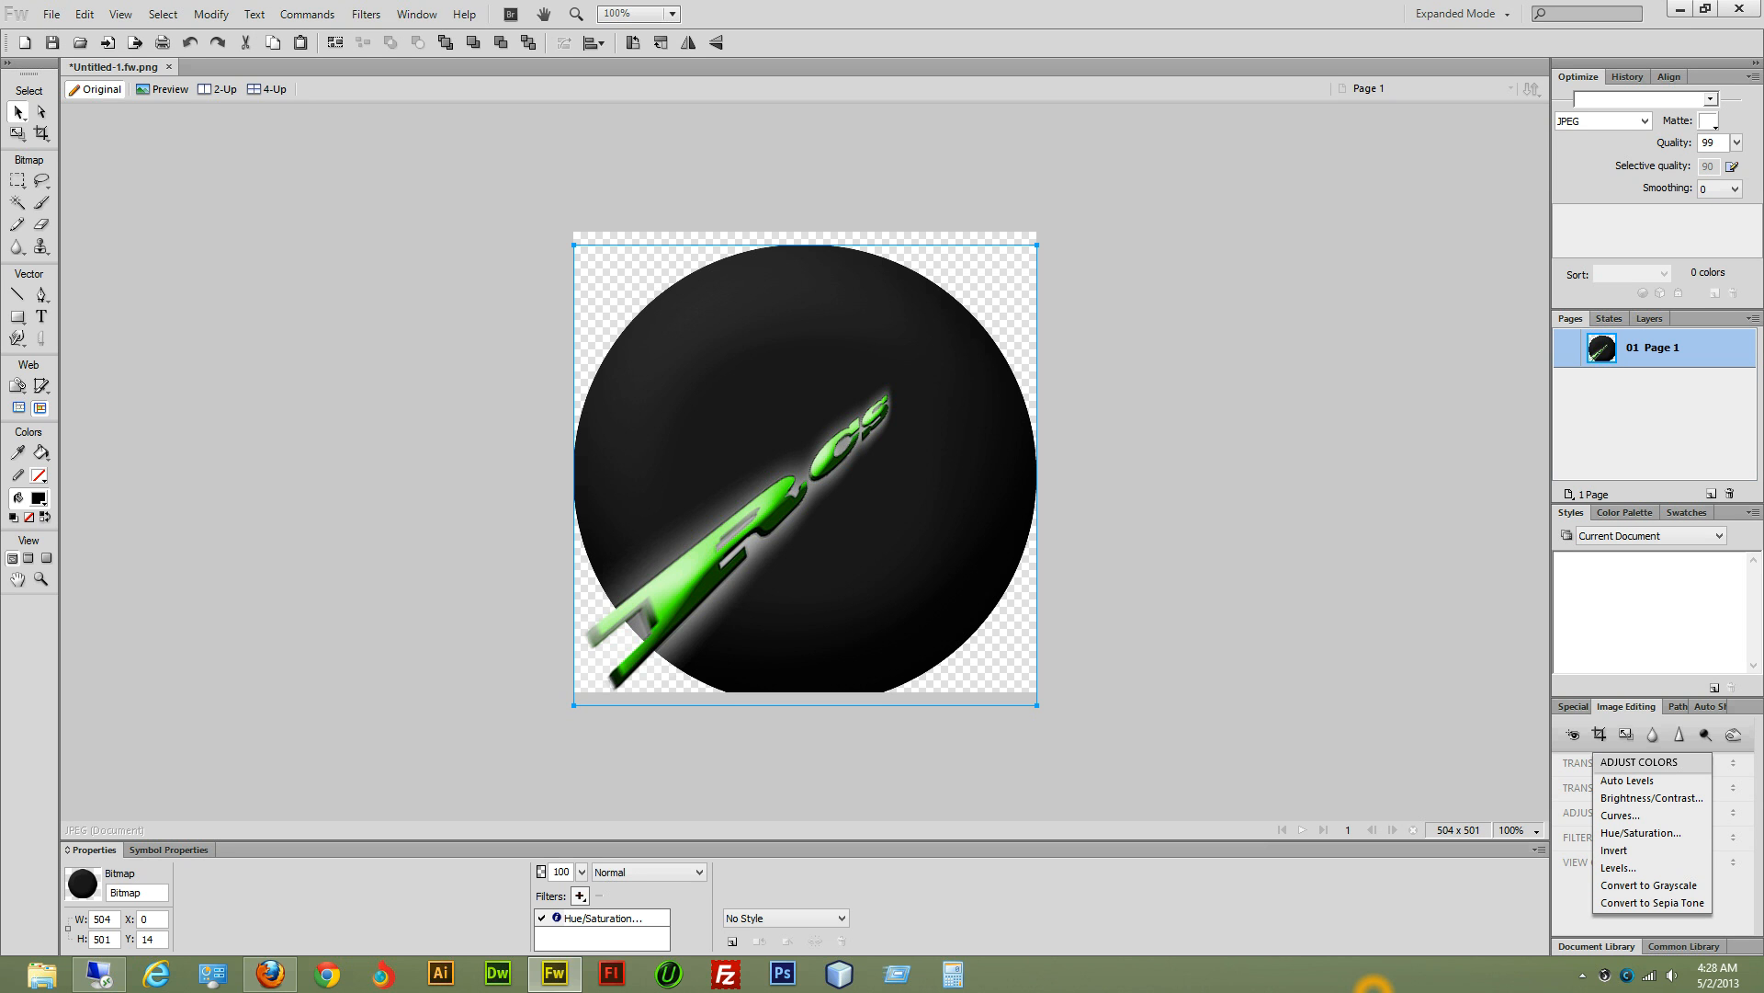
pyautogui.click(1581, 974)
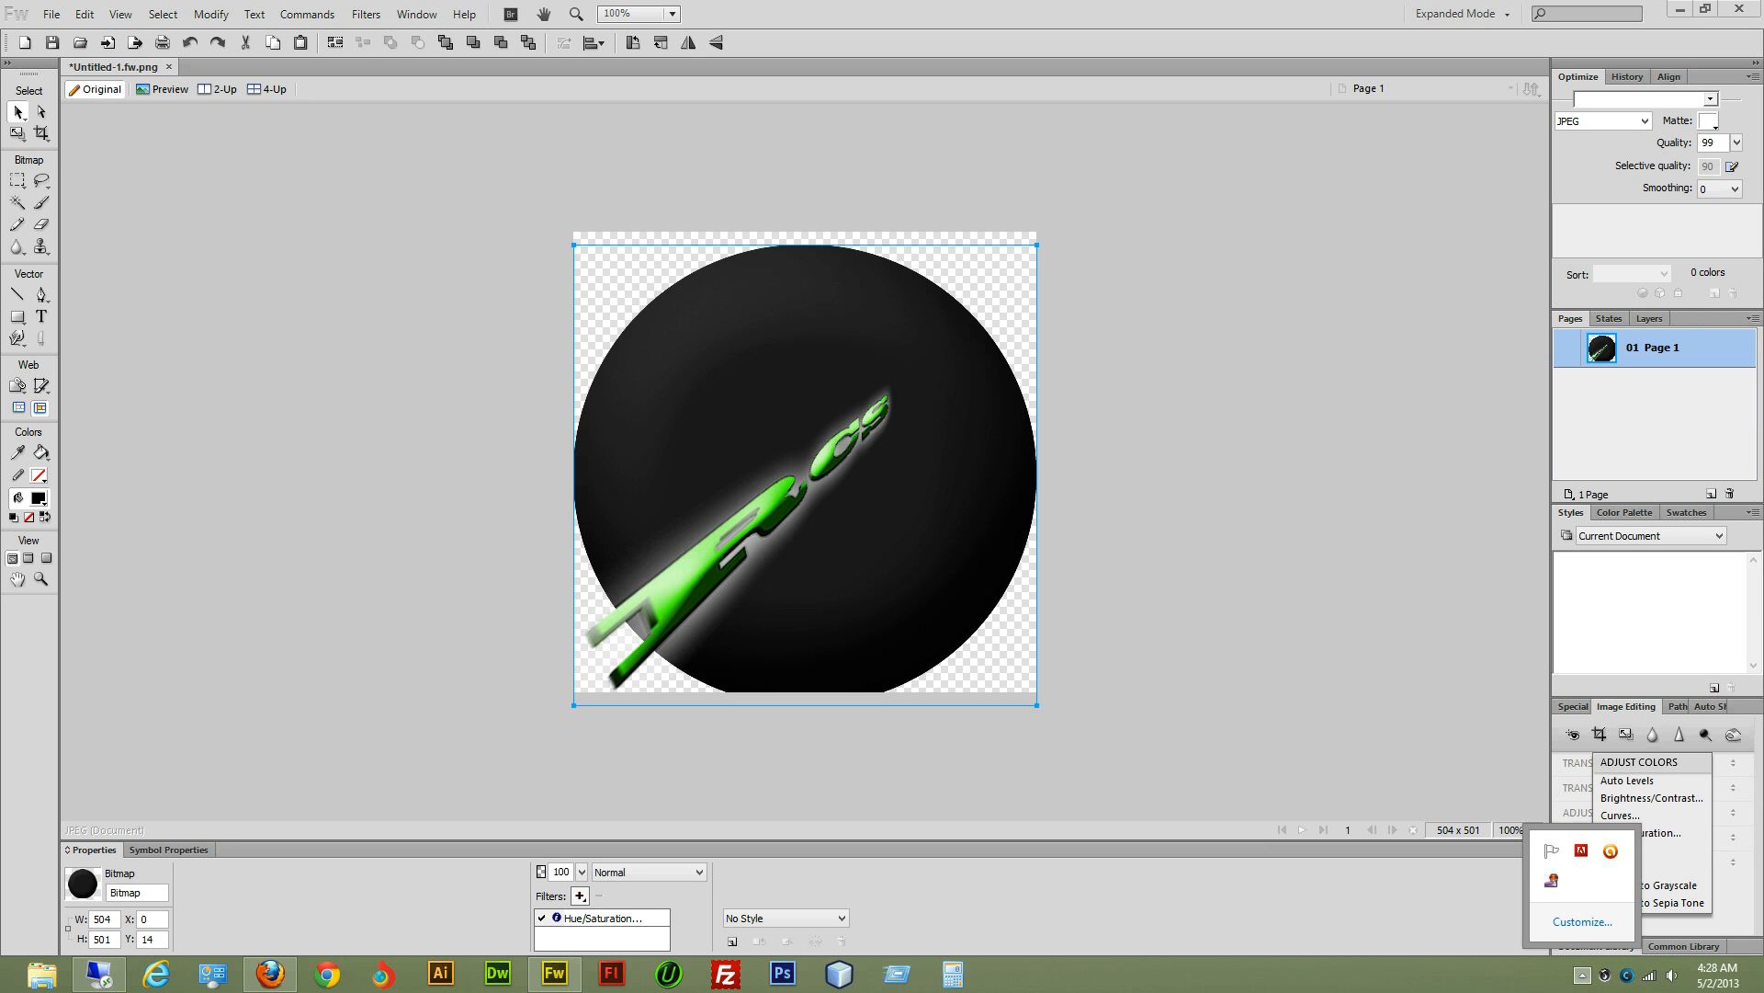